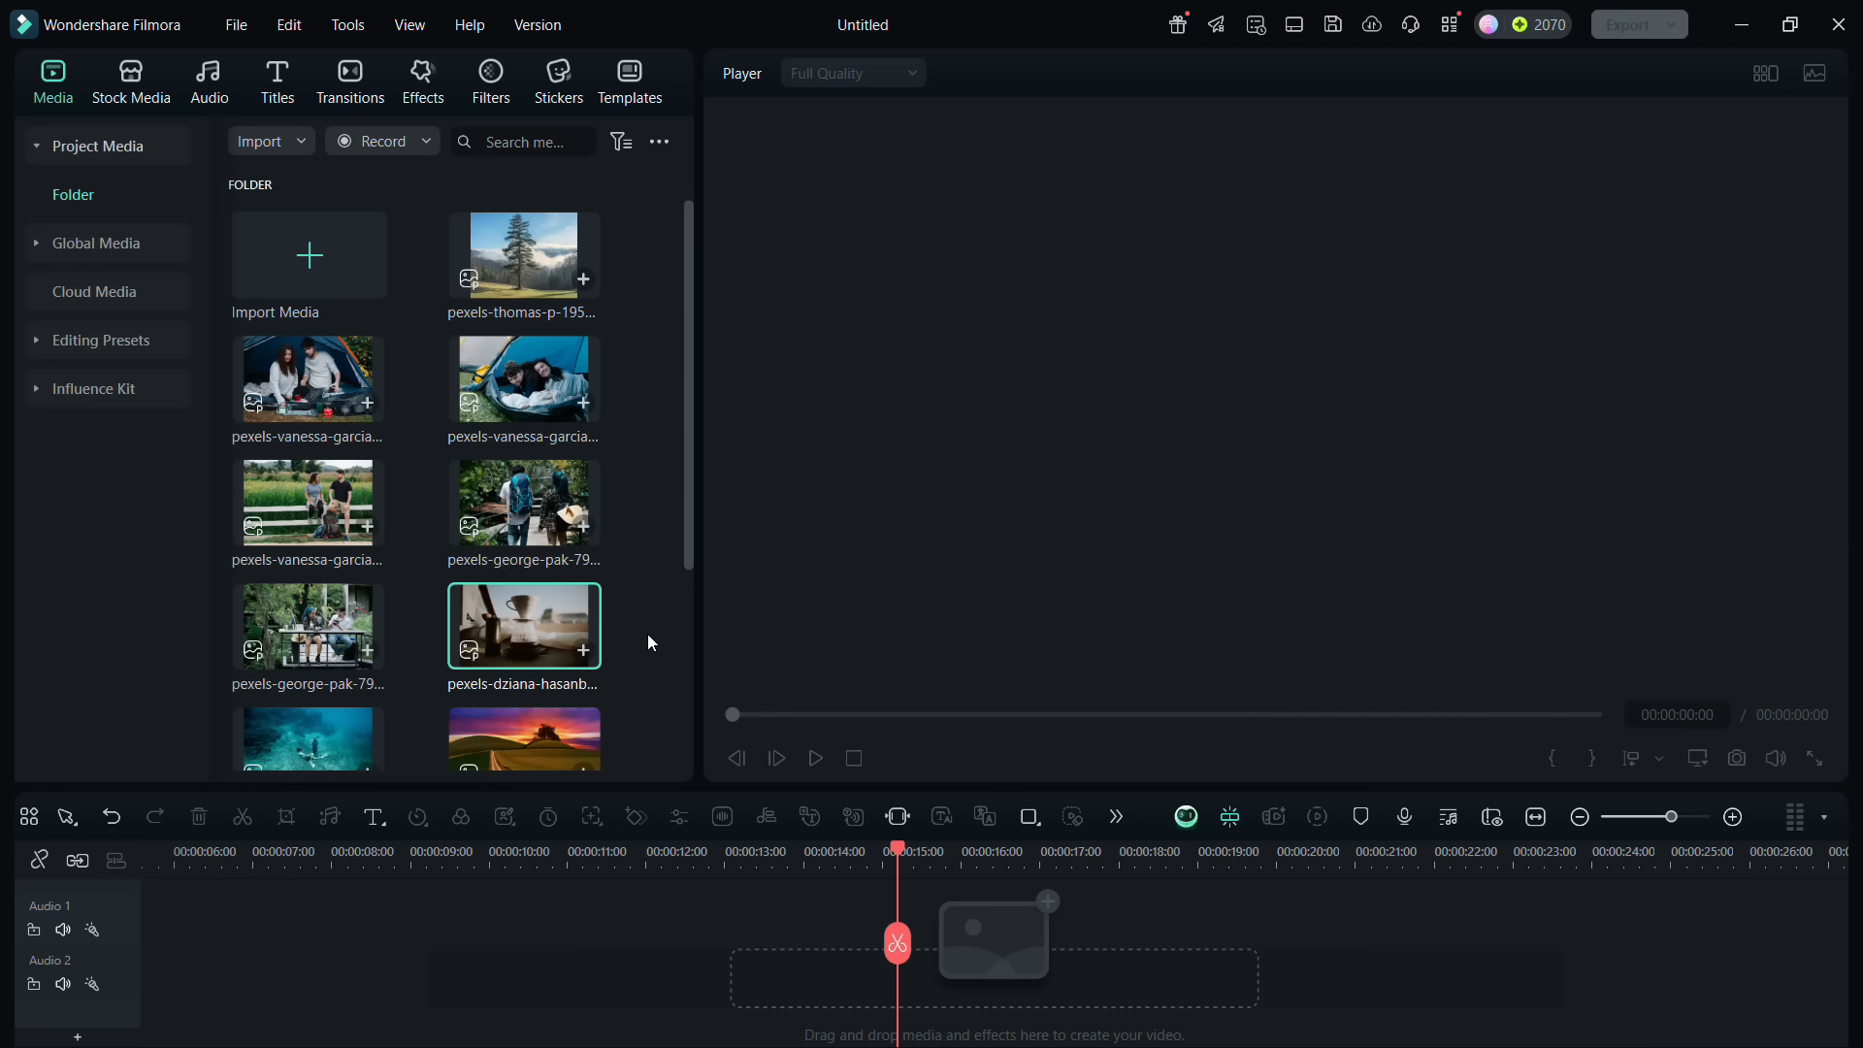
Select all the imported photos in the project folder and start Auto Beat Sync for them
mouse_move(689, 306)
left_mouse_down()
mouse_move(684, 538)
mouse_move(692, 273)
left_mouse_up()
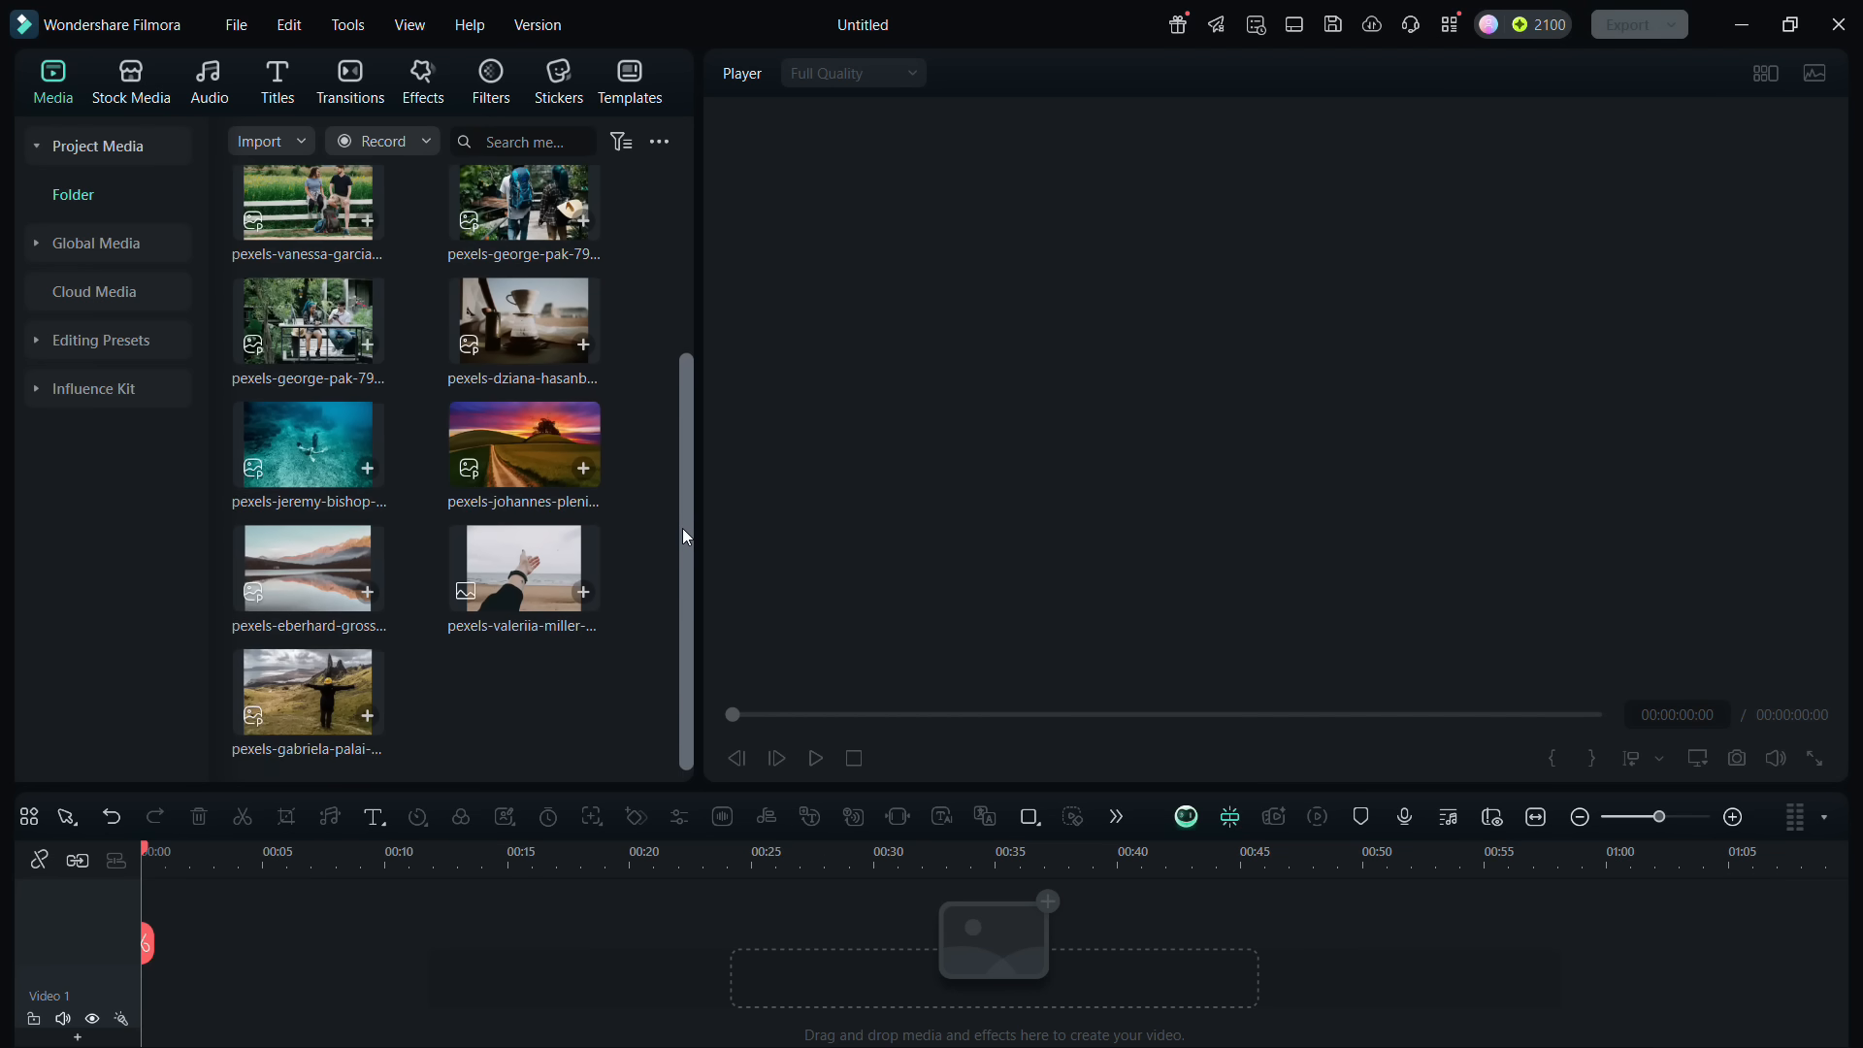
key("ctrl+a")
right_click(514, 381)
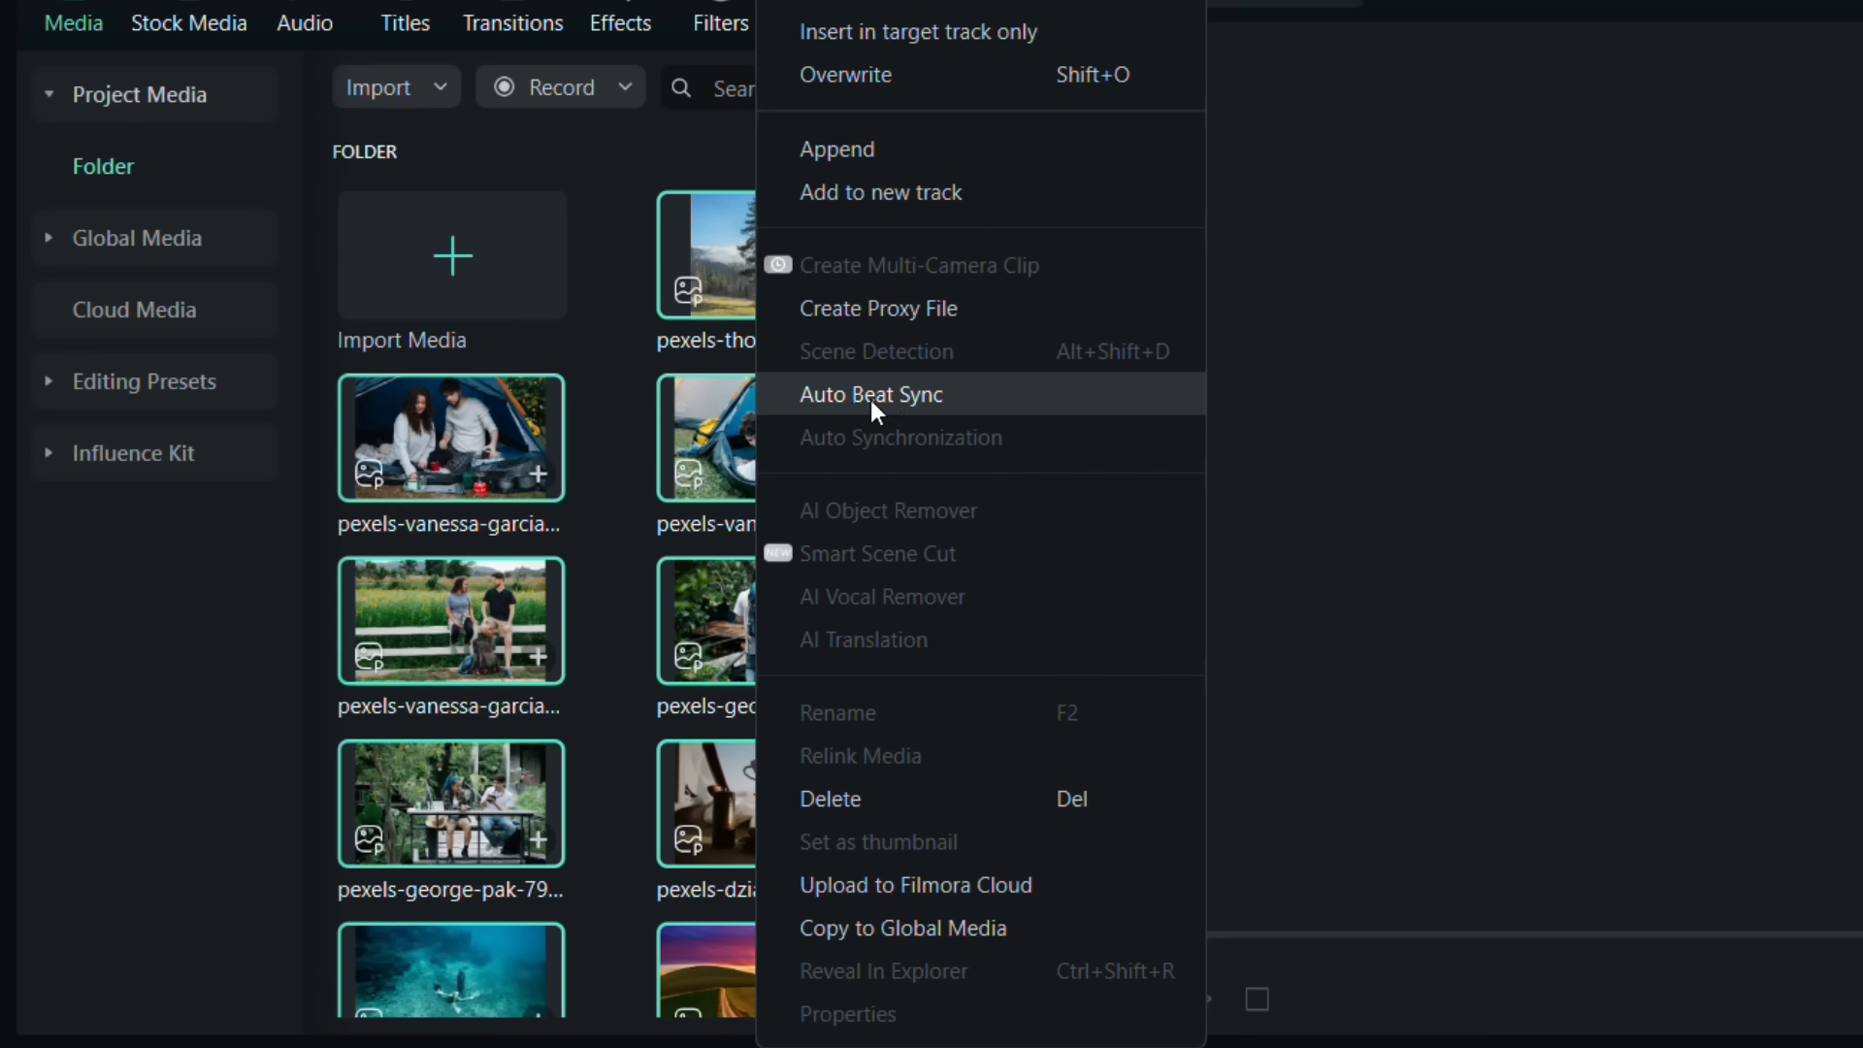
left_click(871, 400)
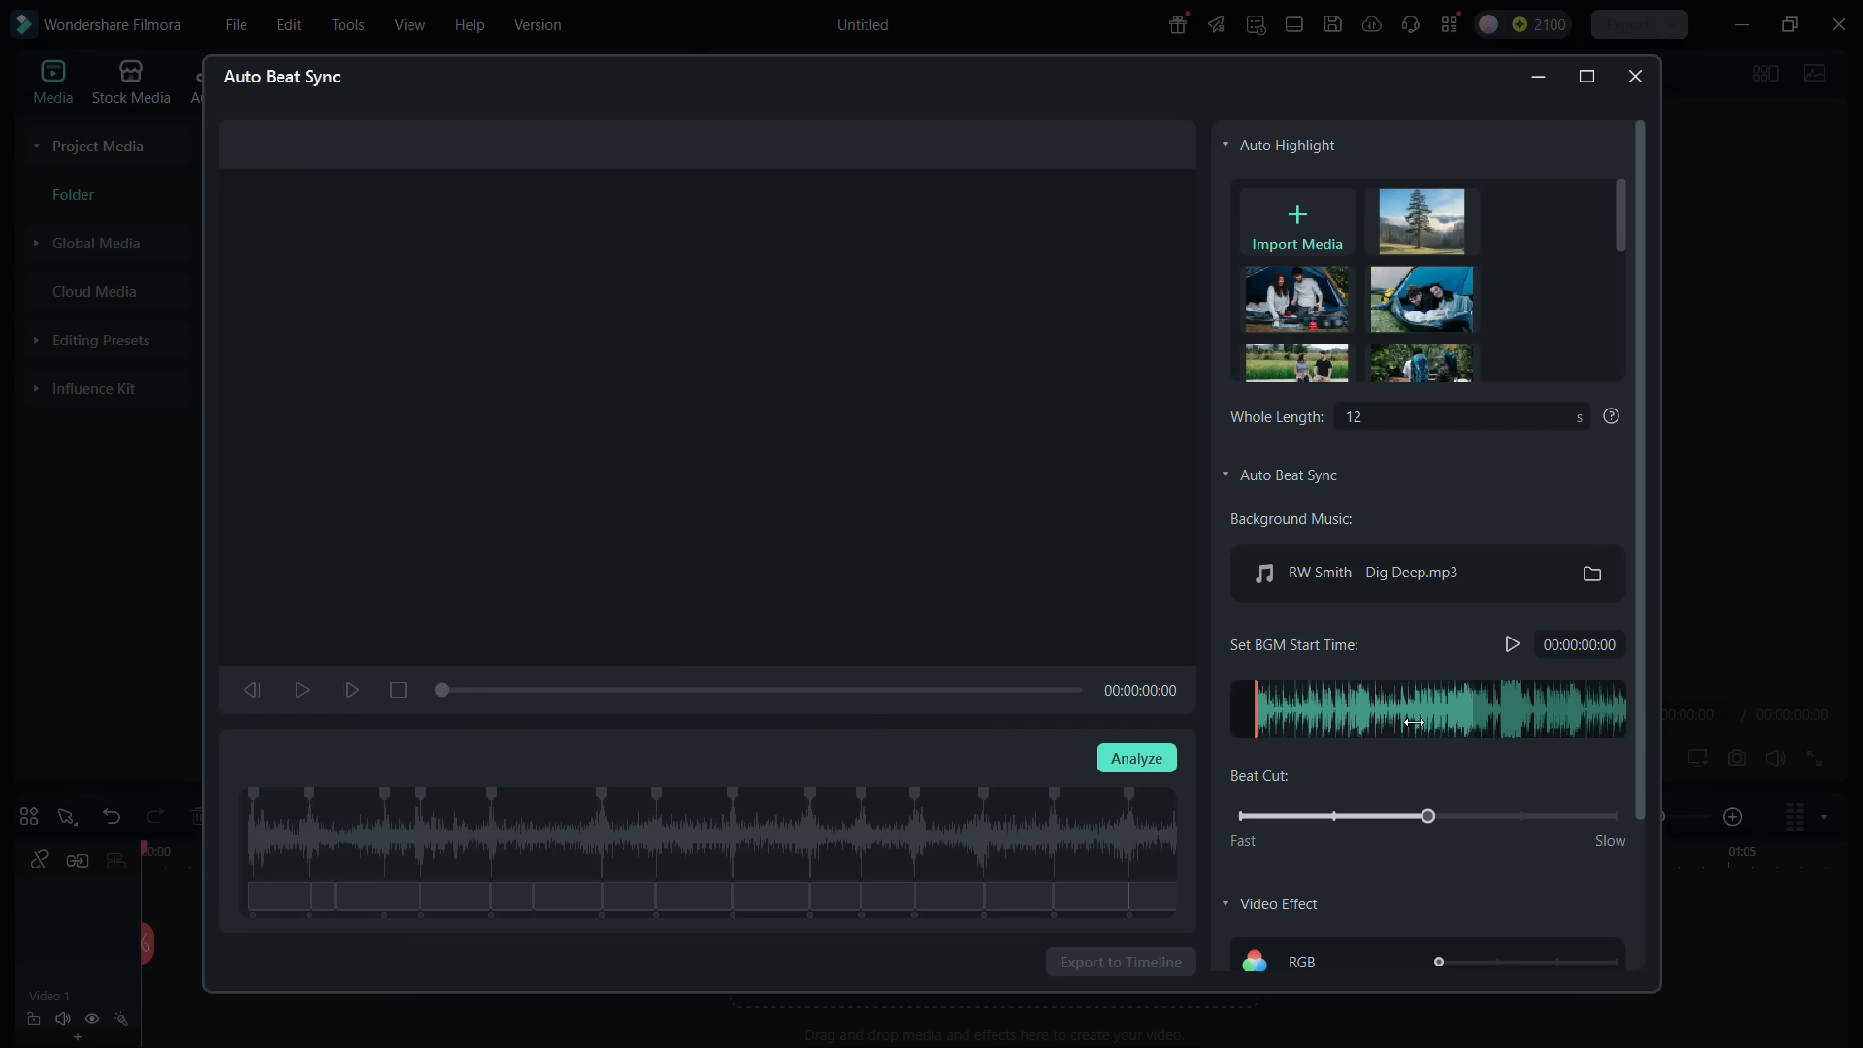
Try Auto Beat Sync with a slower Beat Cut plus RGB and Glow effects, analyze it, and exit without saving
left_click_drag(1592, 721, 1414, 722)
left_click_drag(1634, 579, 1646, 736)
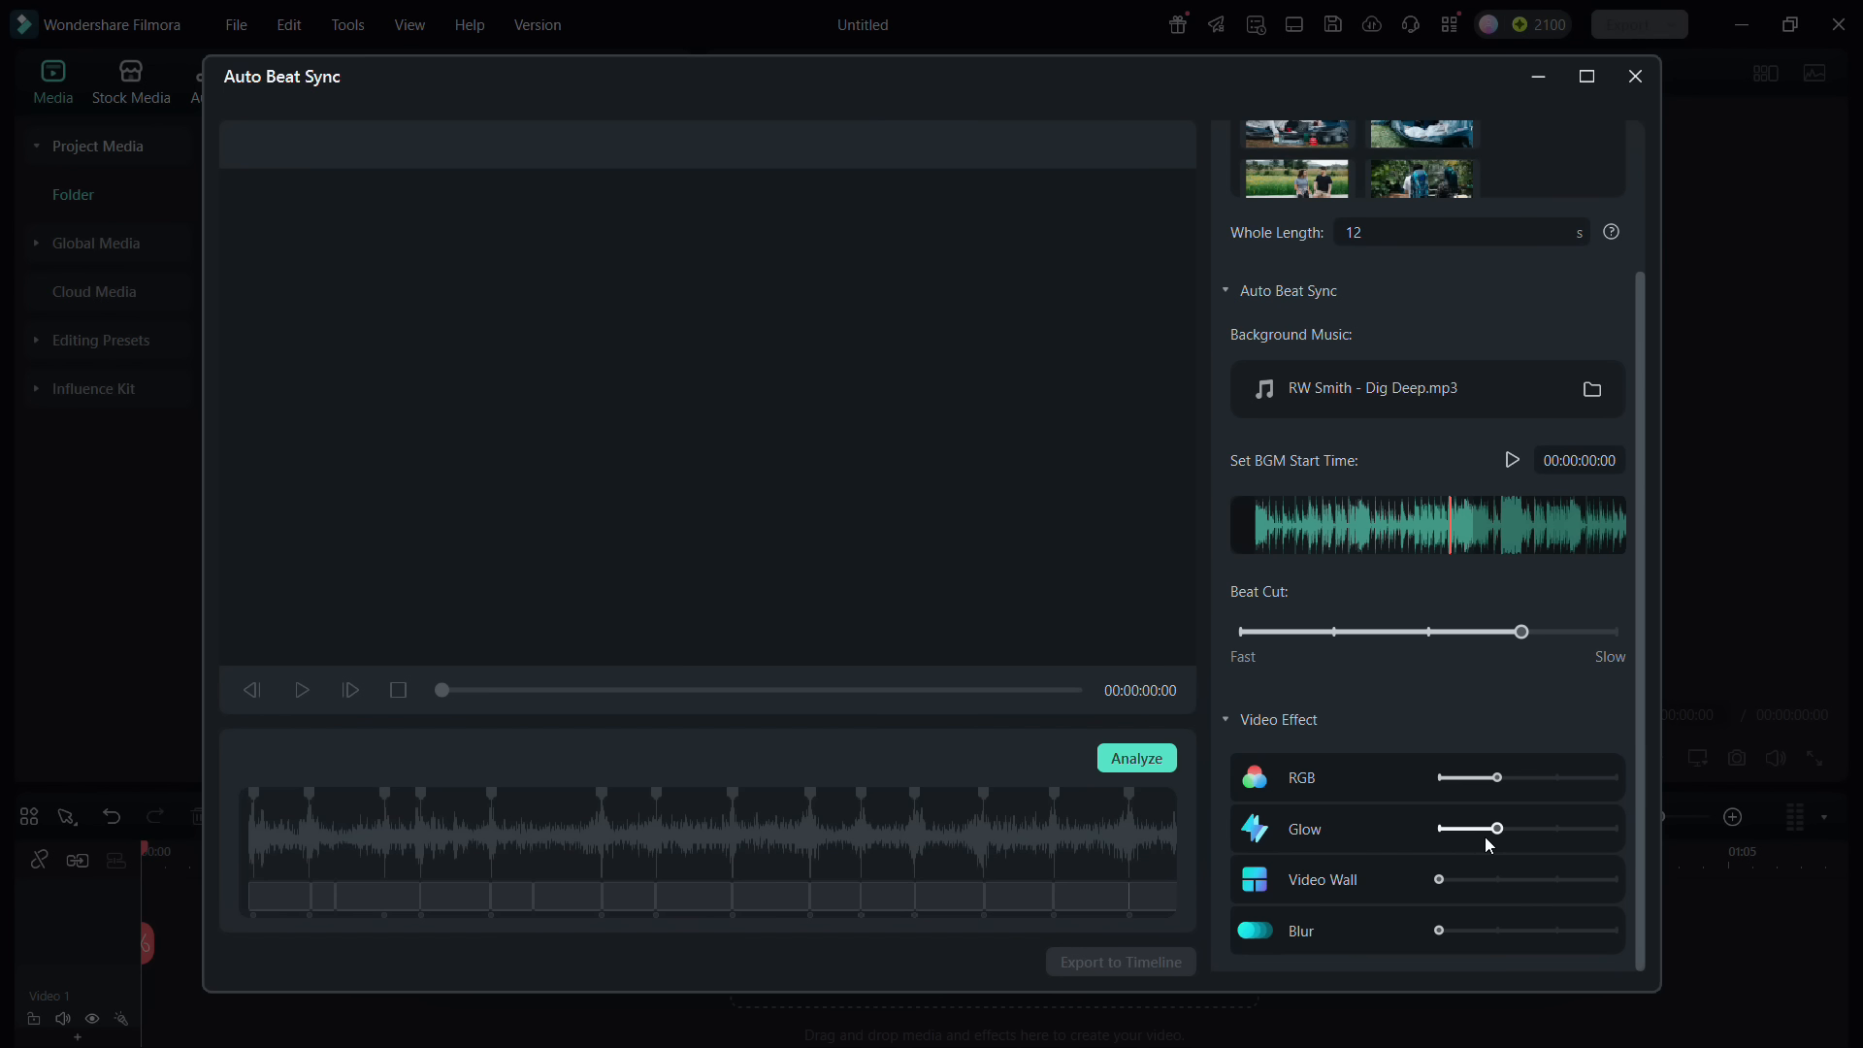
mouse_move(1442, 931)
left_mouse_down()
mouse_move(1470, 935)
mouse_move(1441, 943)
left_mouse_up()
left_click(1121, 772)
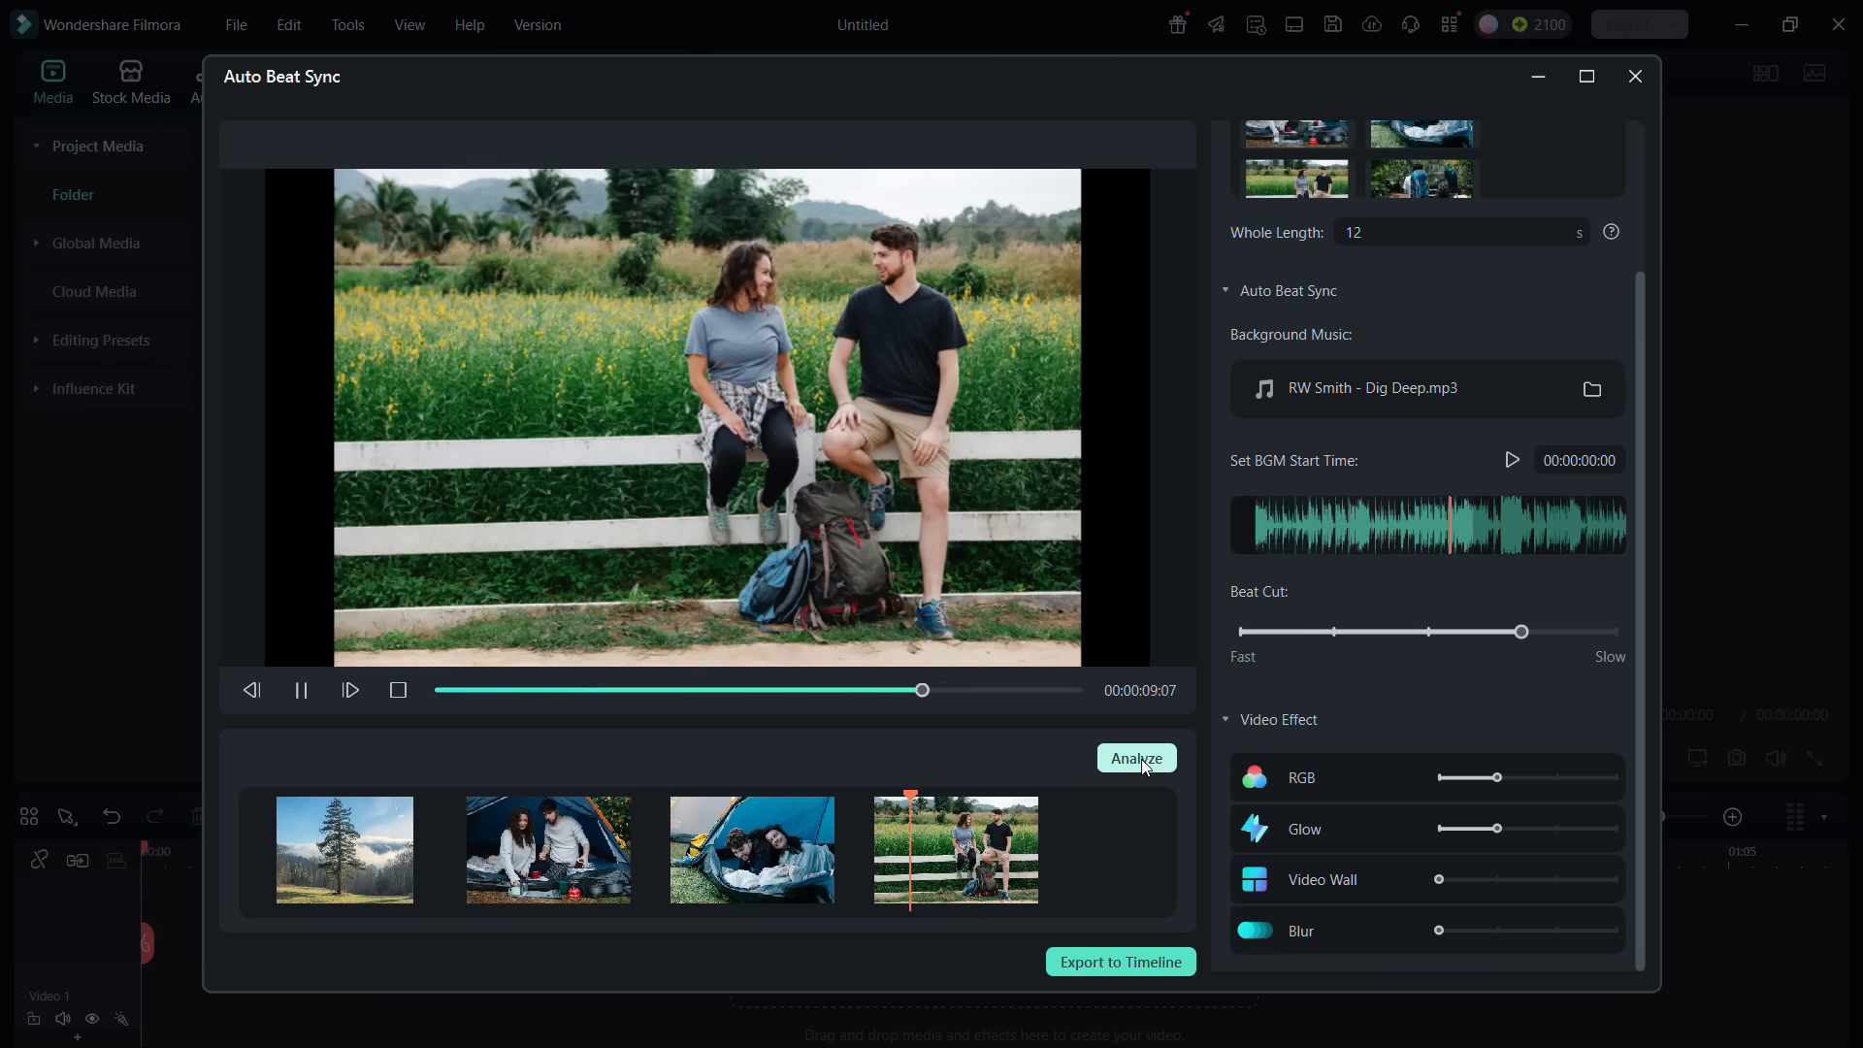
left_click(1636, 78)
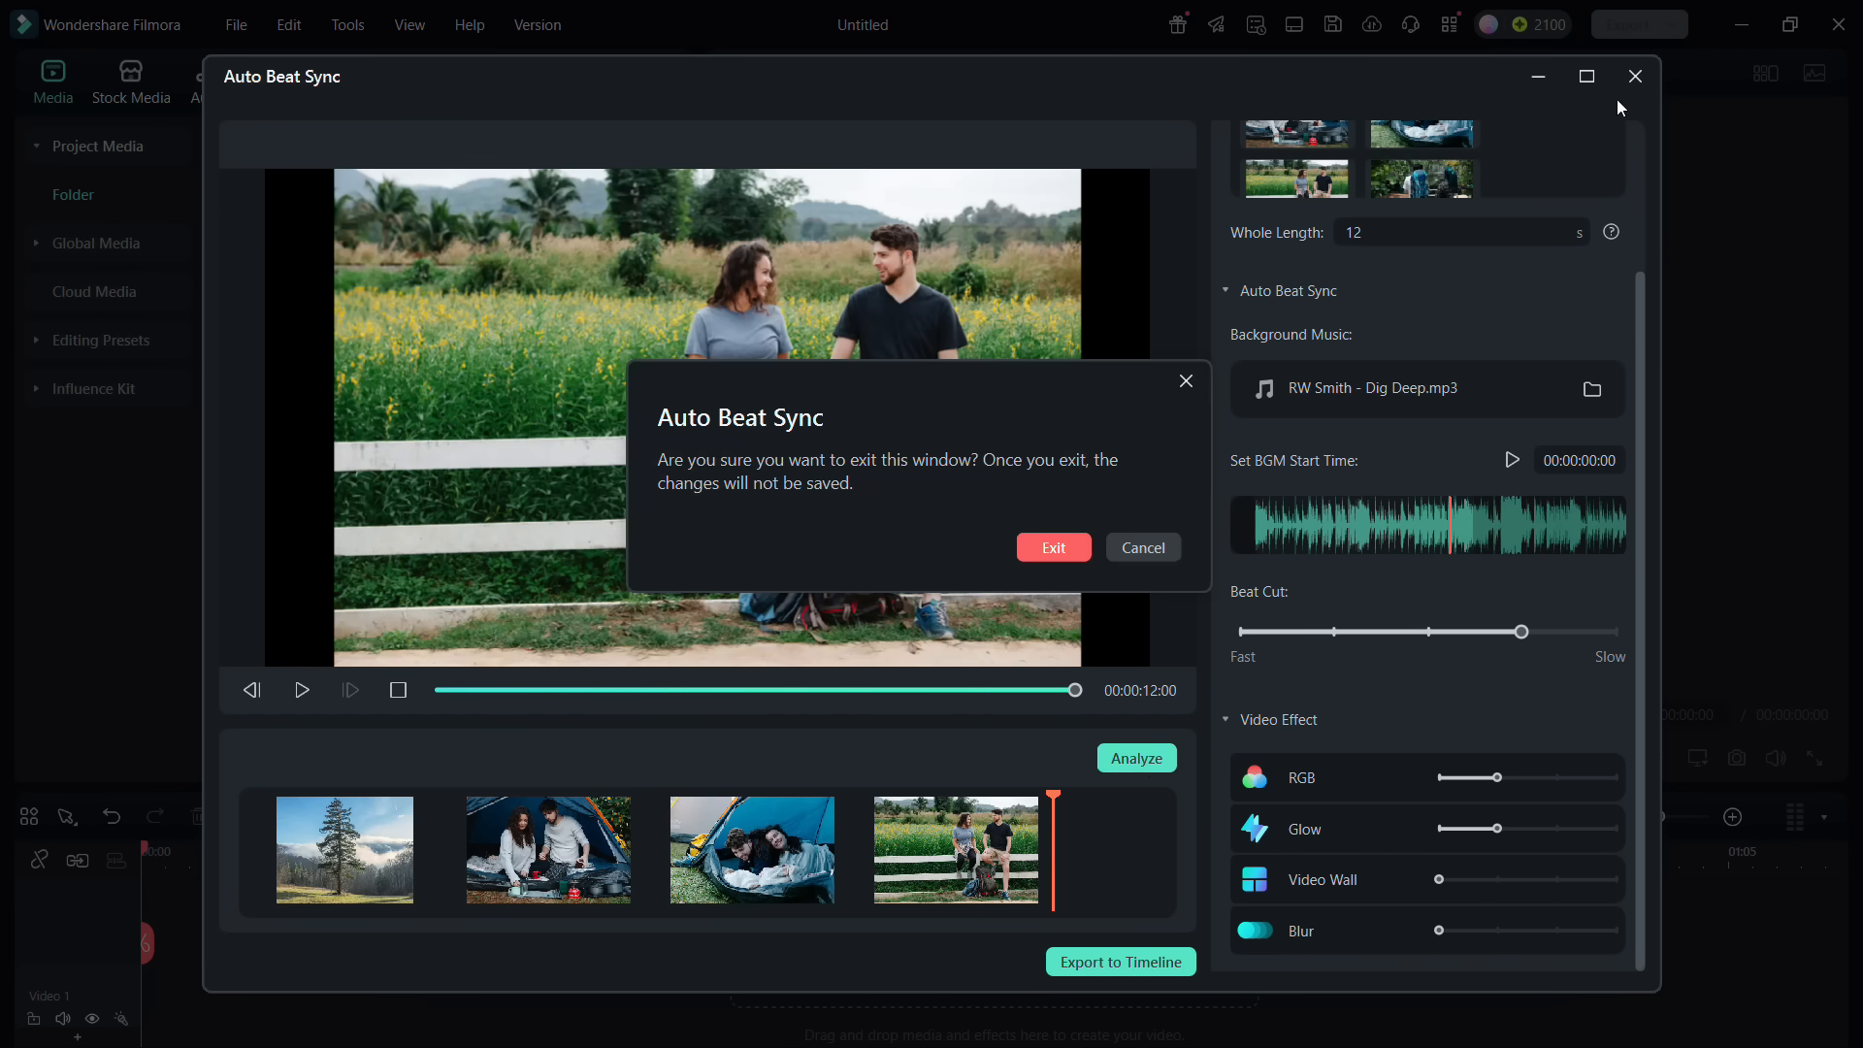
left_click(1054, 547)
Place the coffee, sunset road, highland hiker, beach hand and underwater diver photos on the video track in that order
left_click_drag(524, 624, 297, 932)
scroll(684, 464, "down", 3)
scroll(683, 474, "down", 1)
left_click(583, 468)
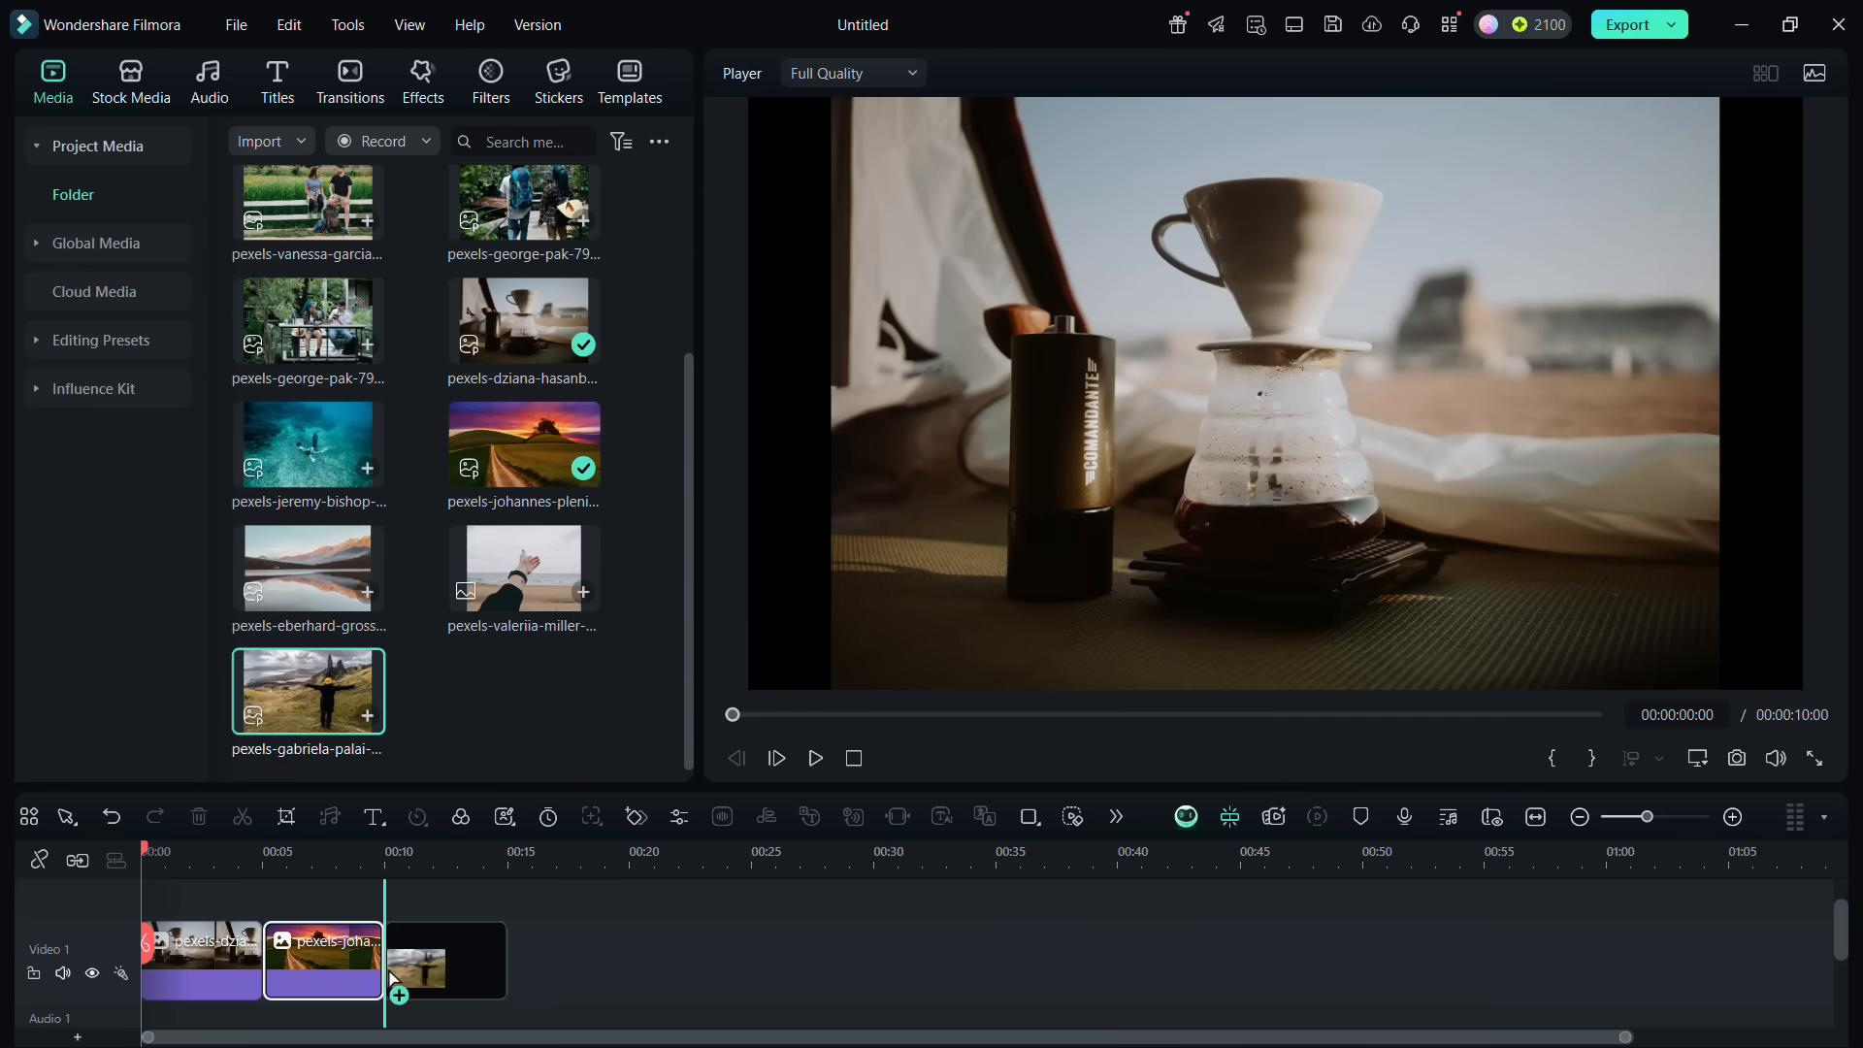
left_click(366, 716)
left_click(583, 591)
left_click(367, 467)
Append the lone tree, couple on fence, couple in blue tent, backpackers and seated hikers photos to the video track
scroll(653, 479, "up", 4)
left_click(584, 279)
left_click(367, 402)
left_click(367, 526)
left_click(583, 526)
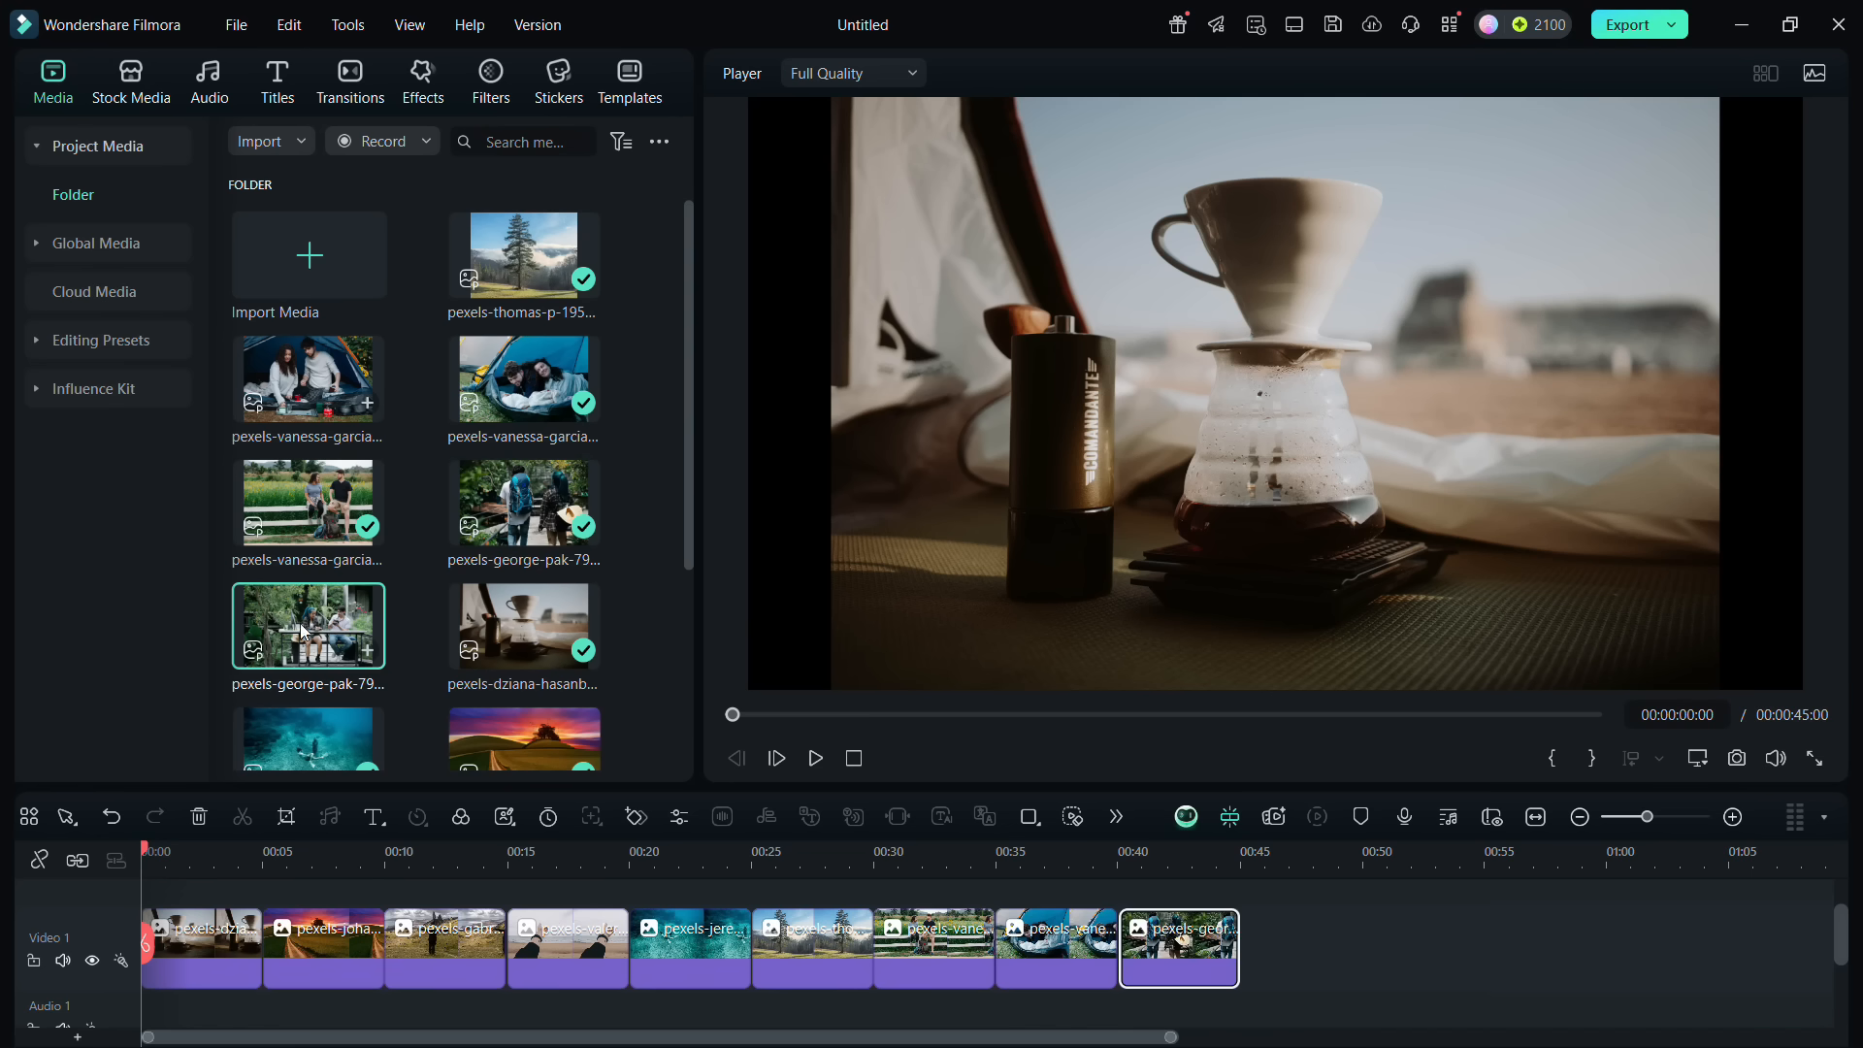
left_click(367, 650)
scroll(367, 631, "down", 3)
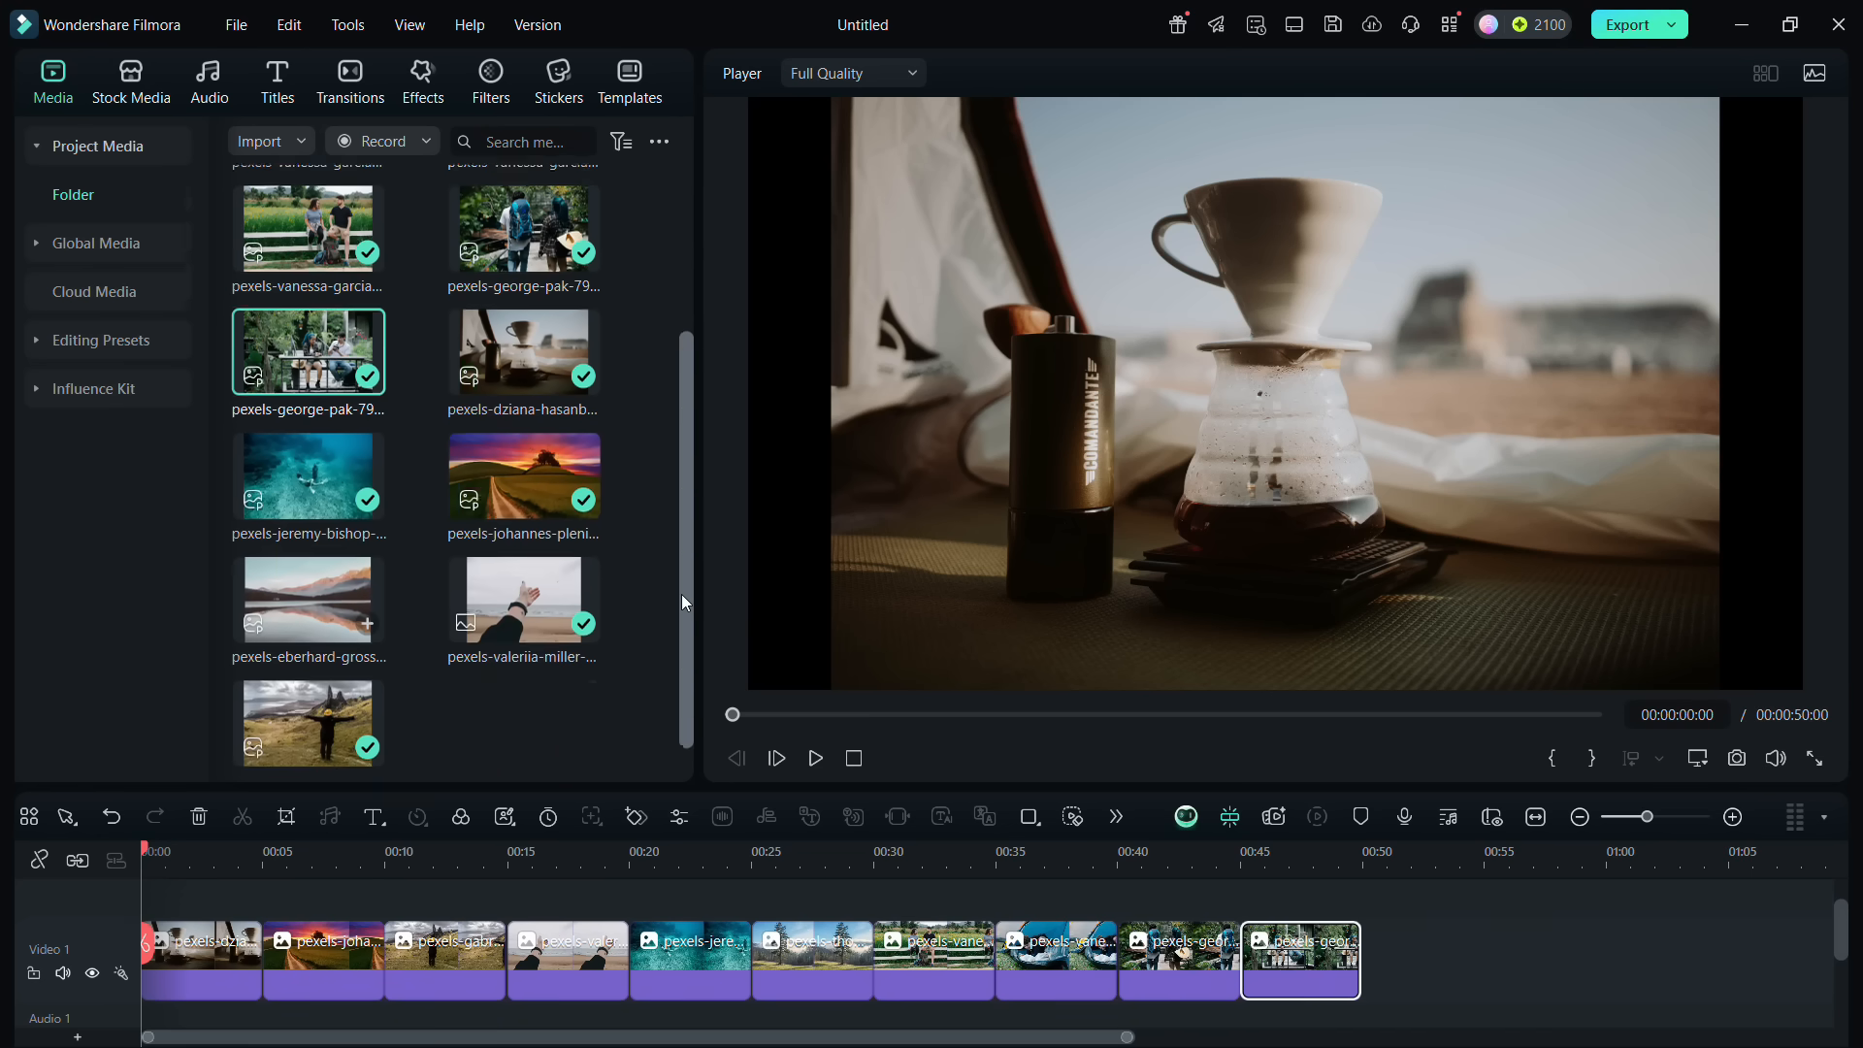
Generate AI music with the Happy mood and the Travel theme
left_click(206, 74)
left_click(116, 243)
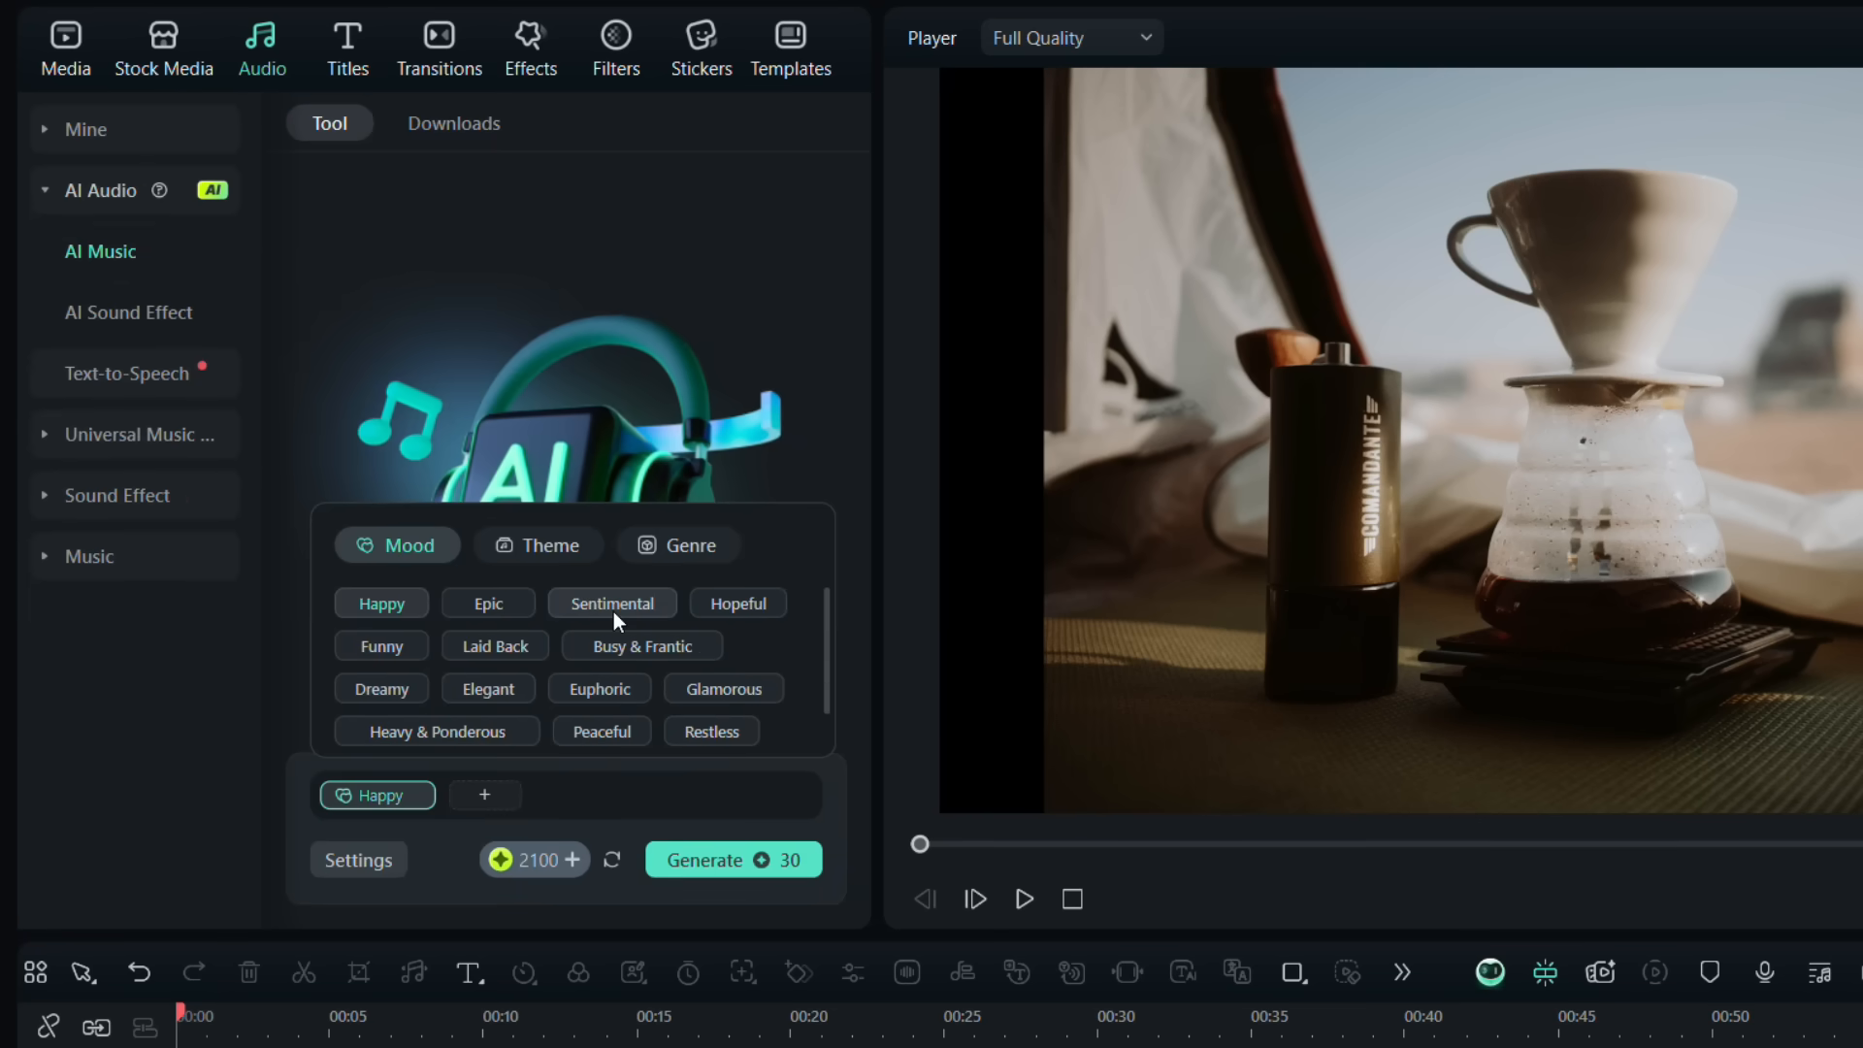
left_click(691, 546)
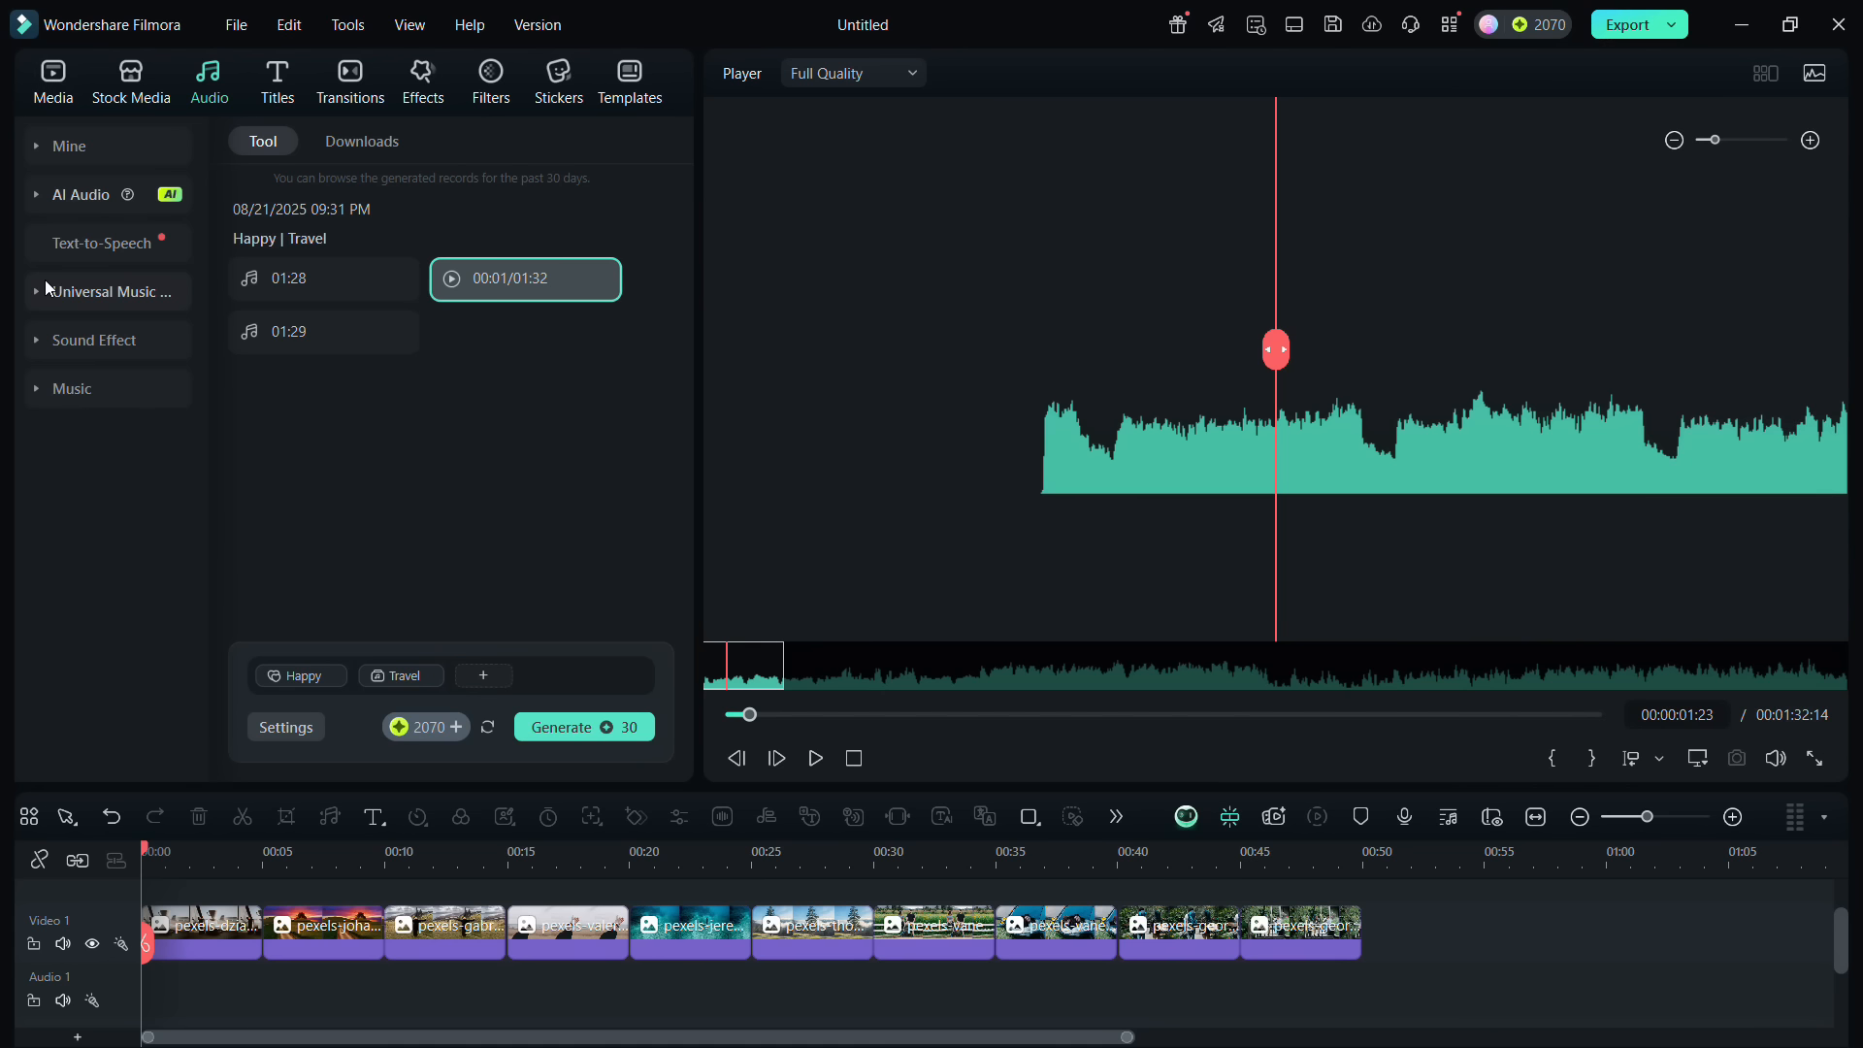
Preview the Vlog track "When Good Weather Goes Bad 74S" and place it at the start of the audio track
left_click(45, 285)
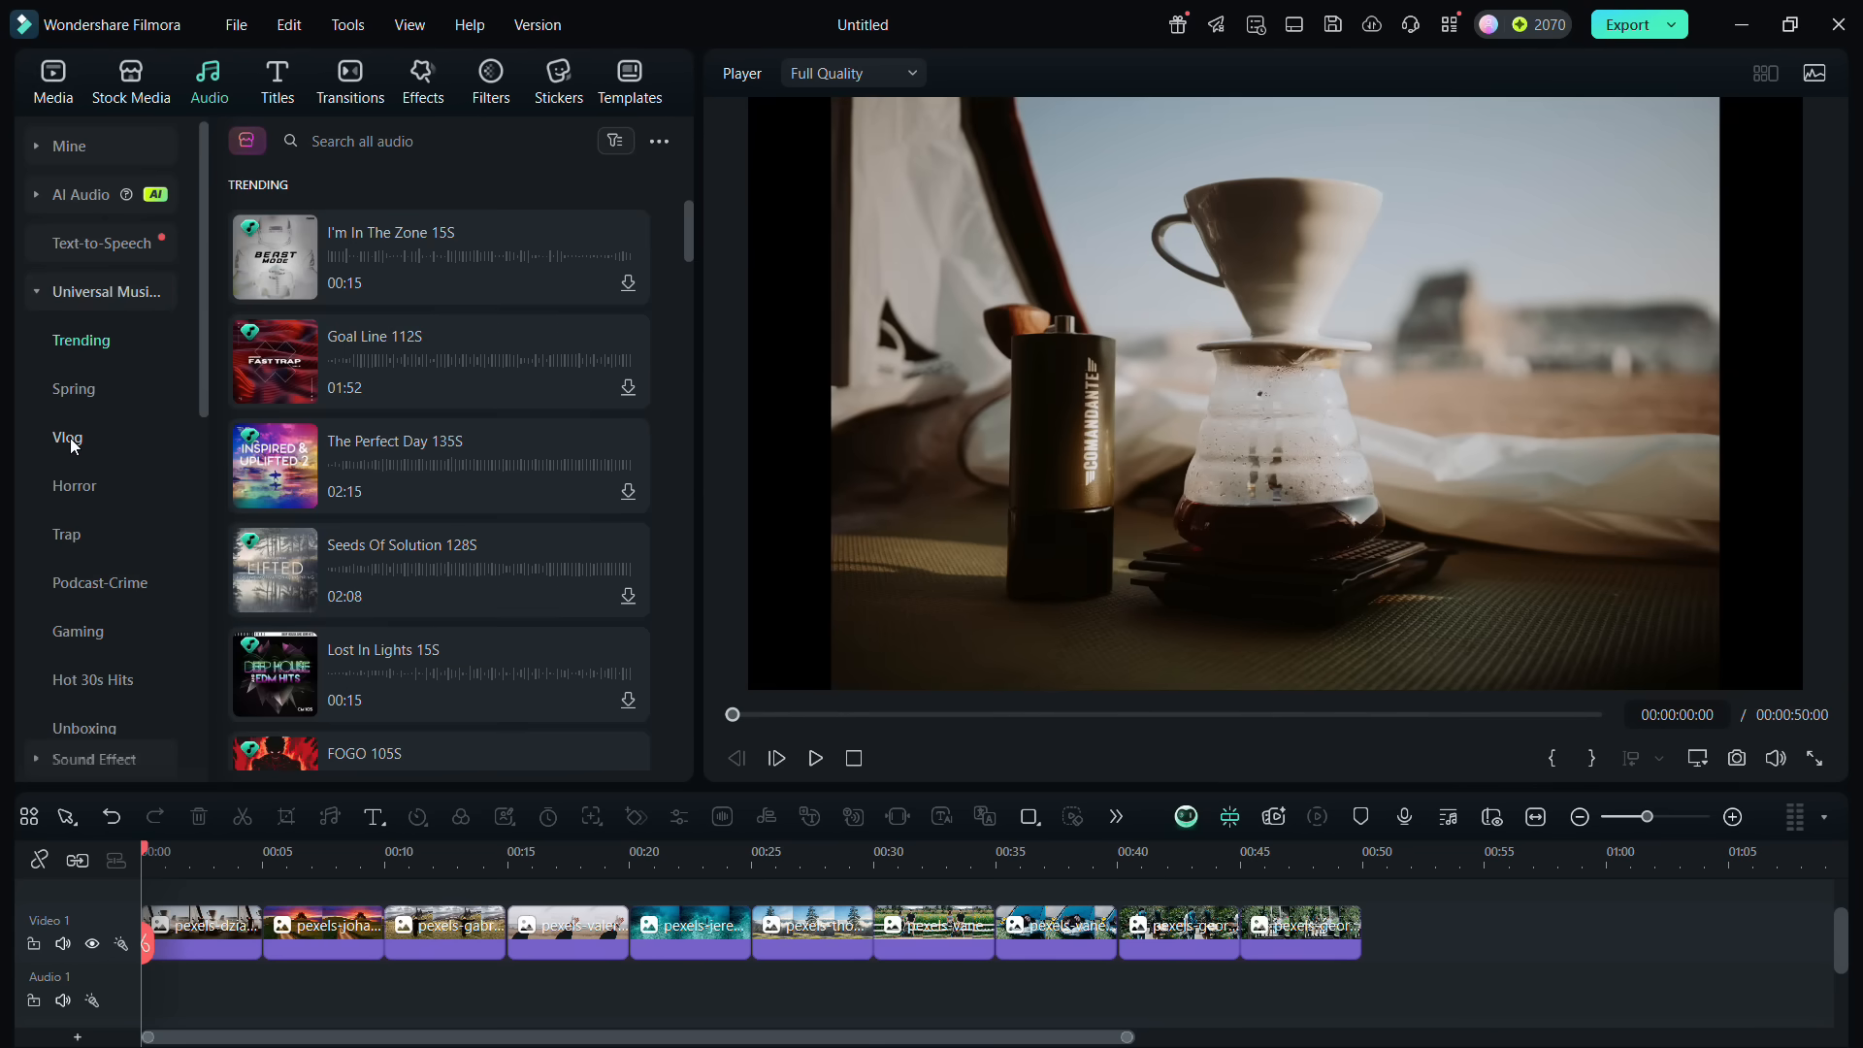
left_click(70, 438)
left_click(282, 361)
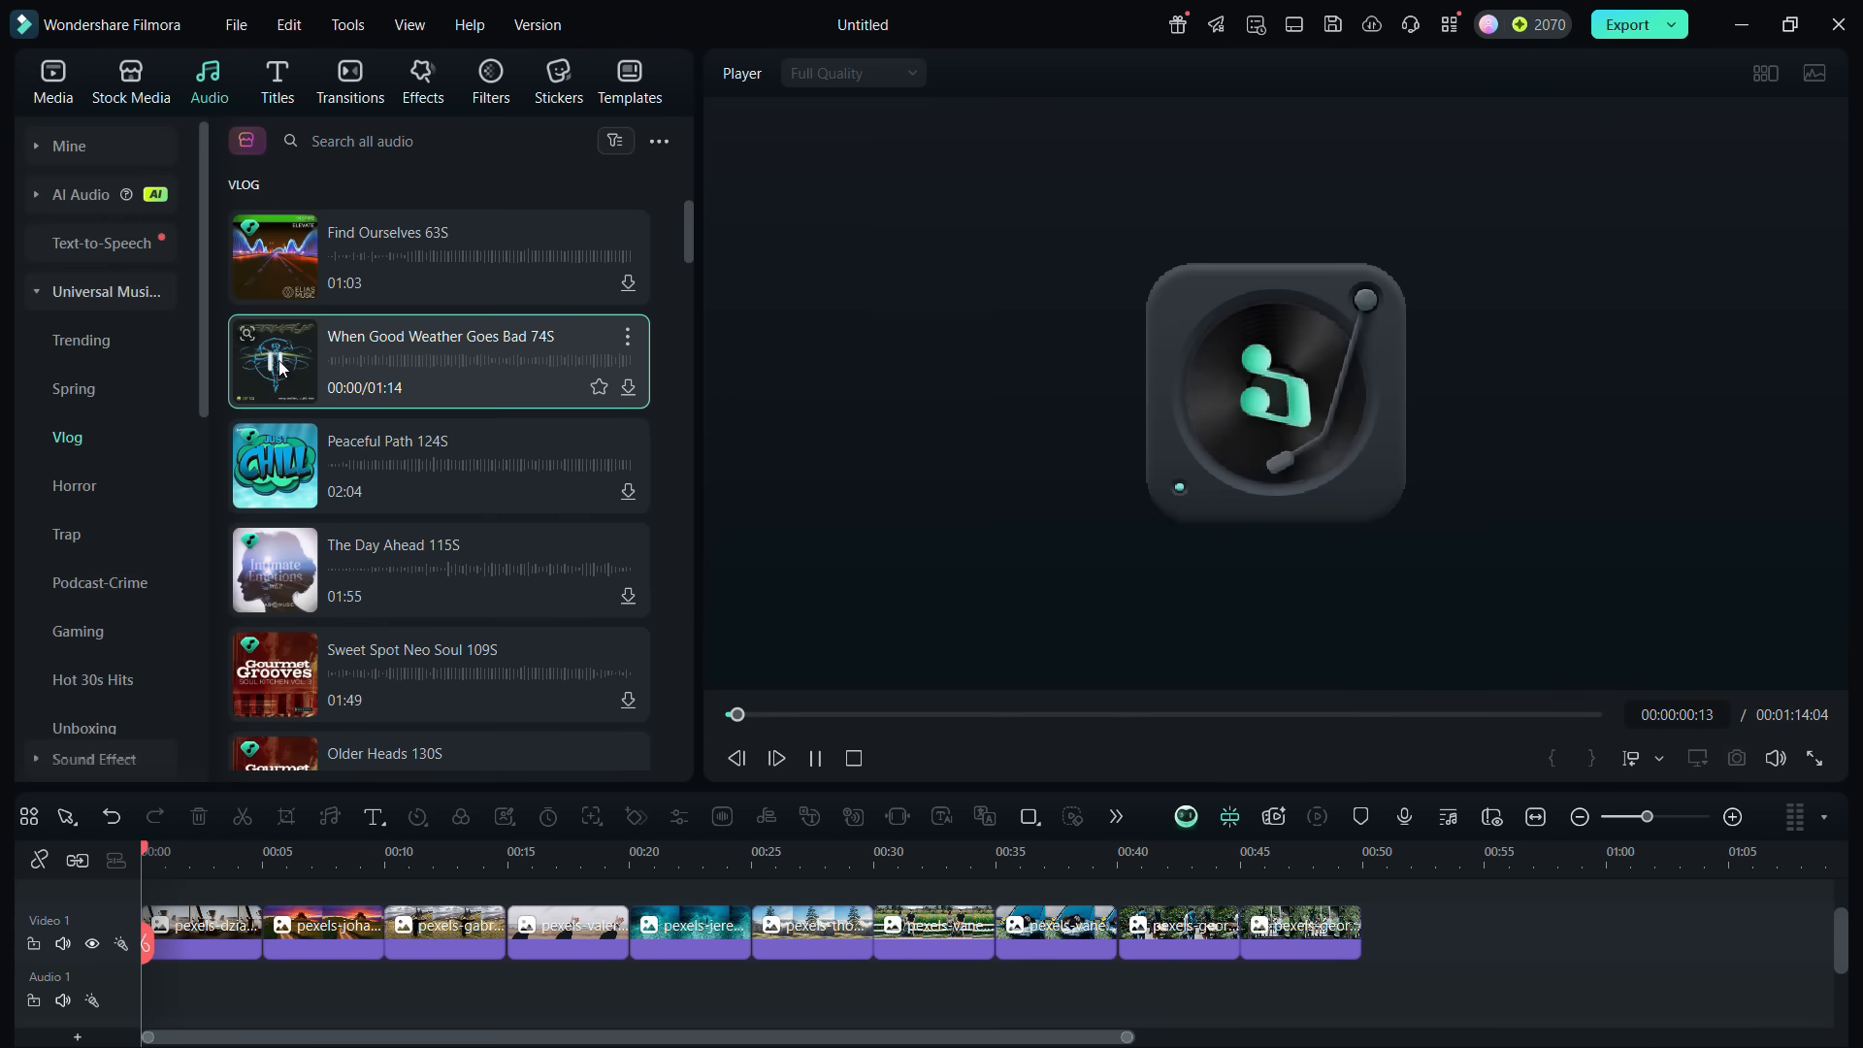
left_click_drag(282, 361, 457, 910)
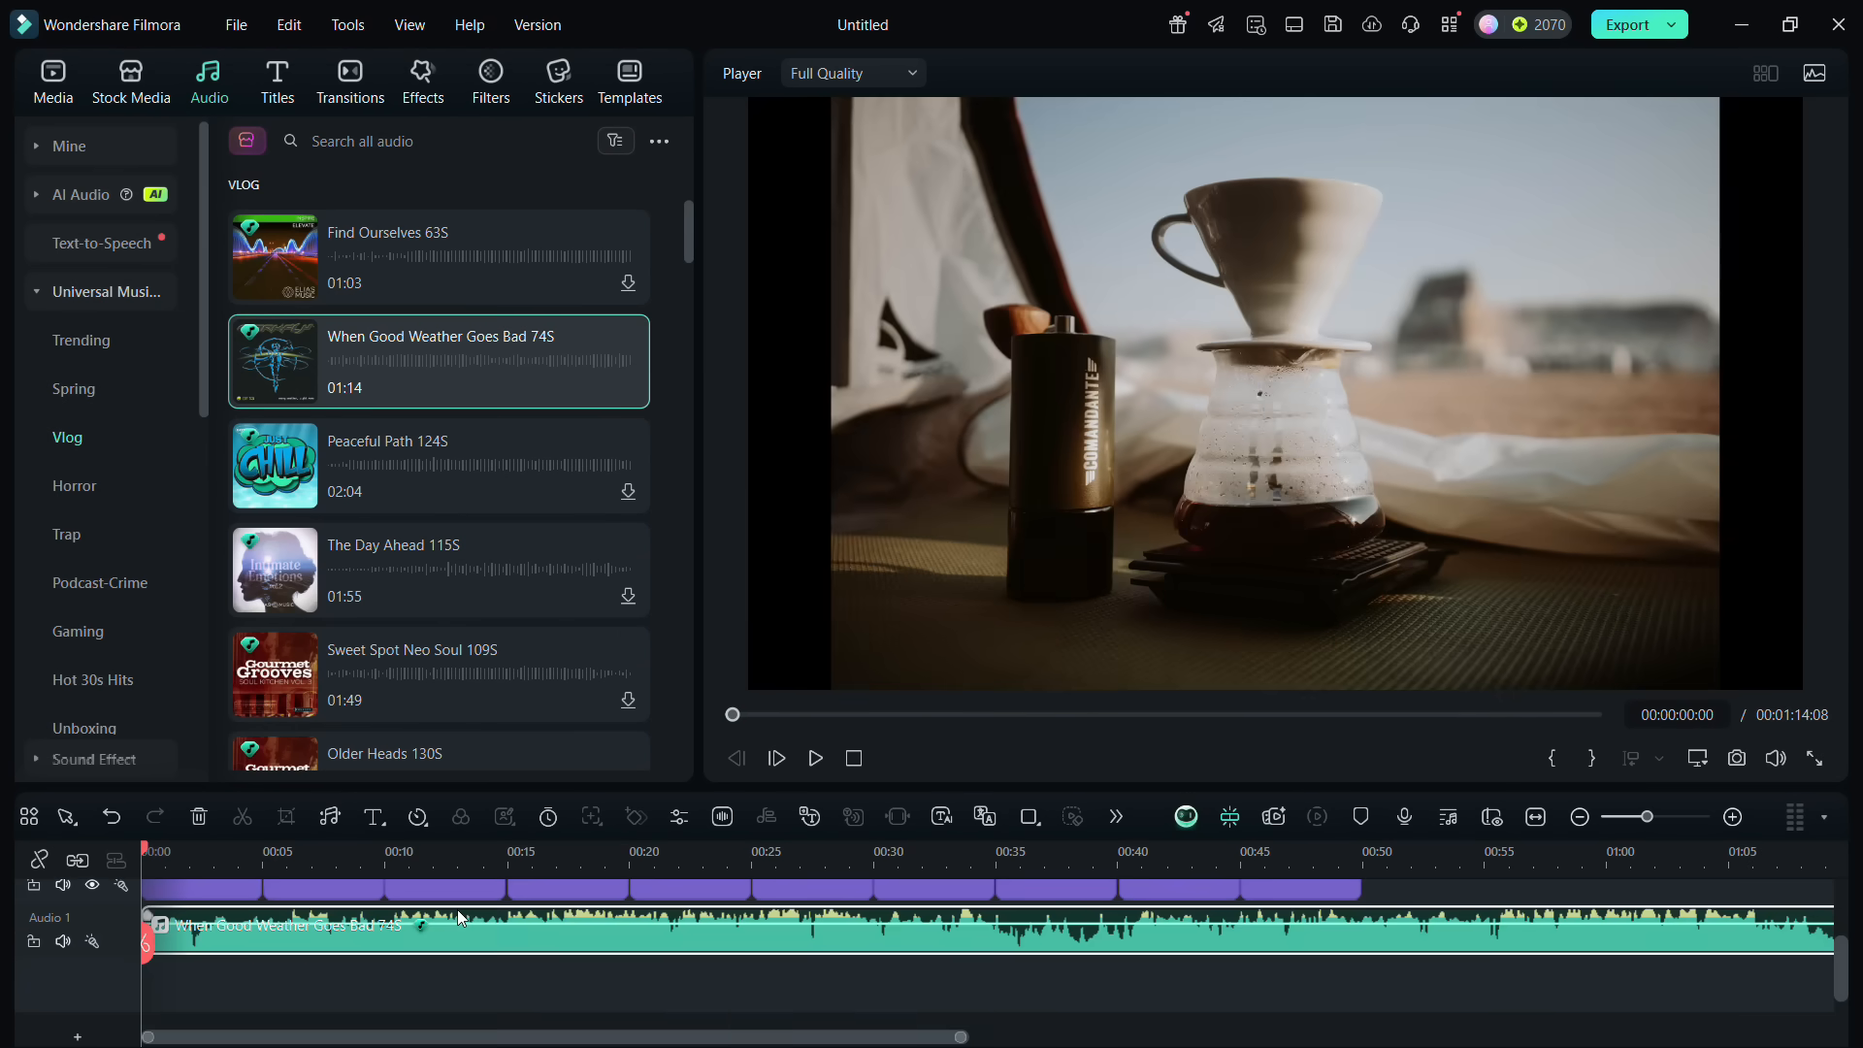
Run Beat Detection on the music clip in the Audio 1 track
right_click(370, 992)
mouse_move(485, 624)
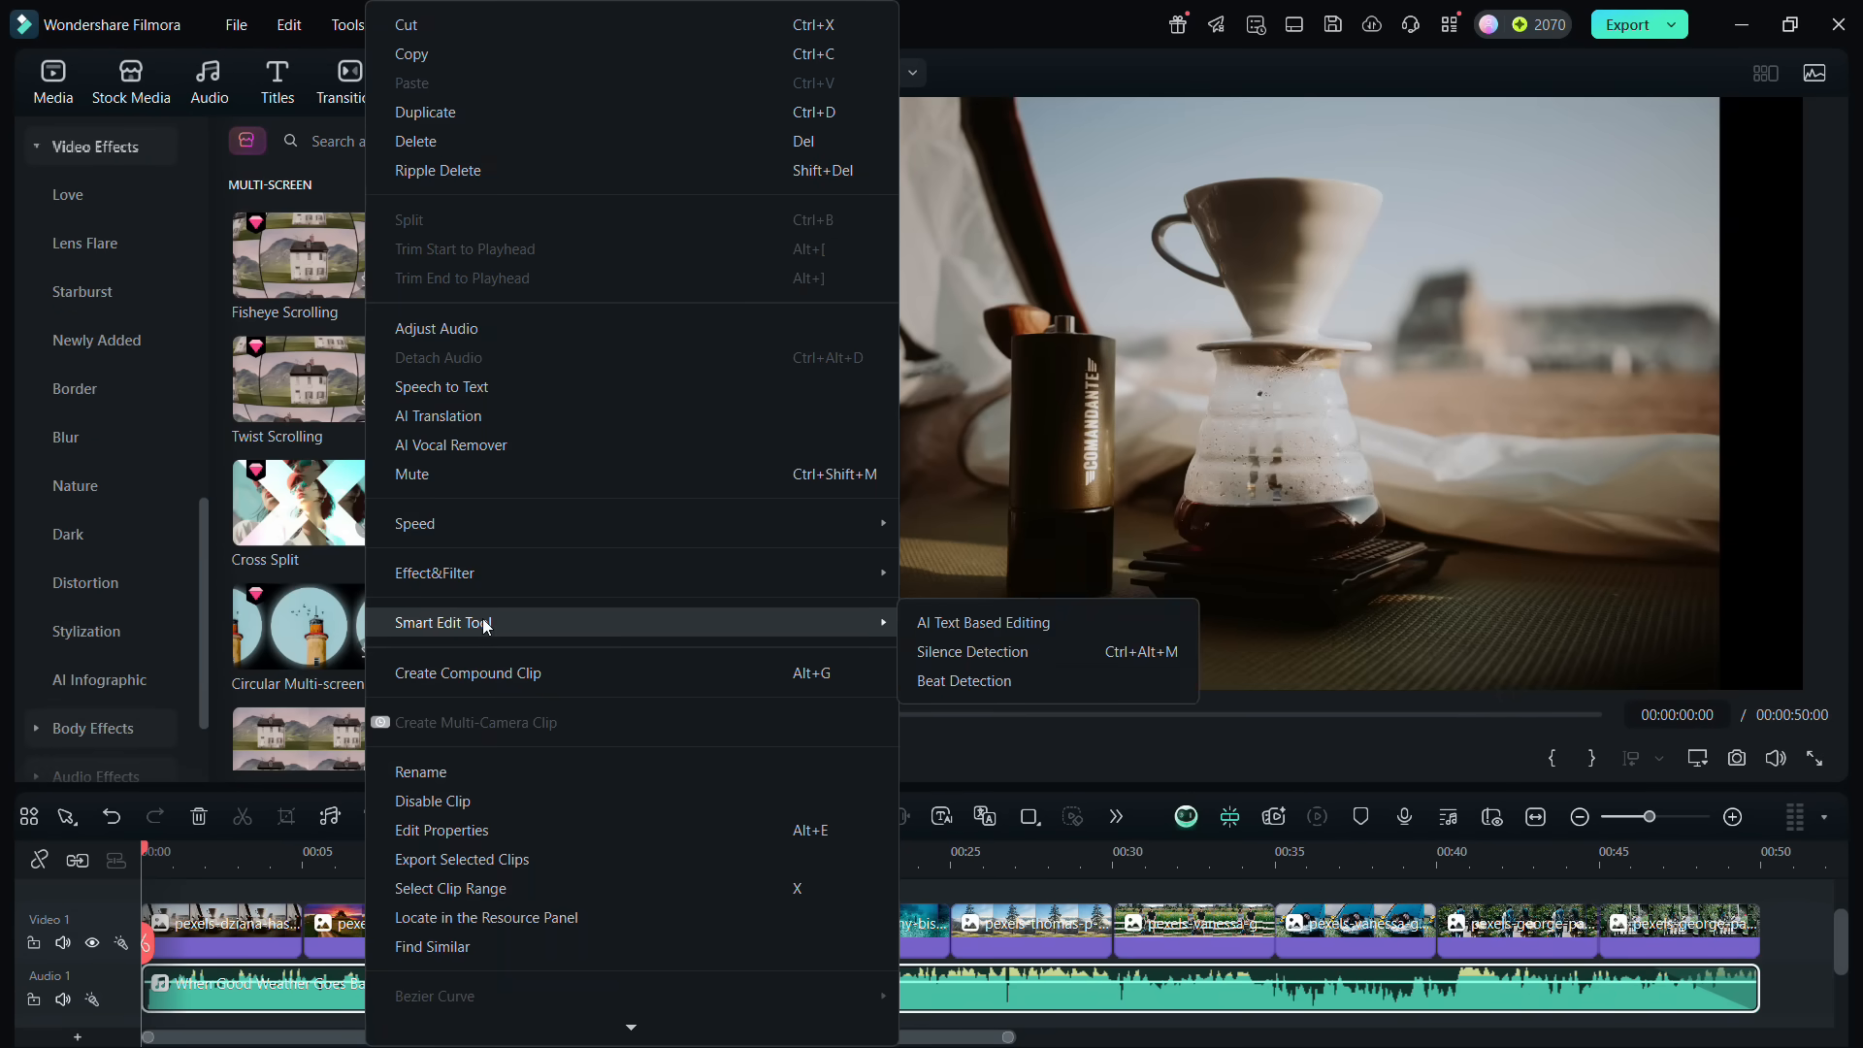
left_click(976, 678)
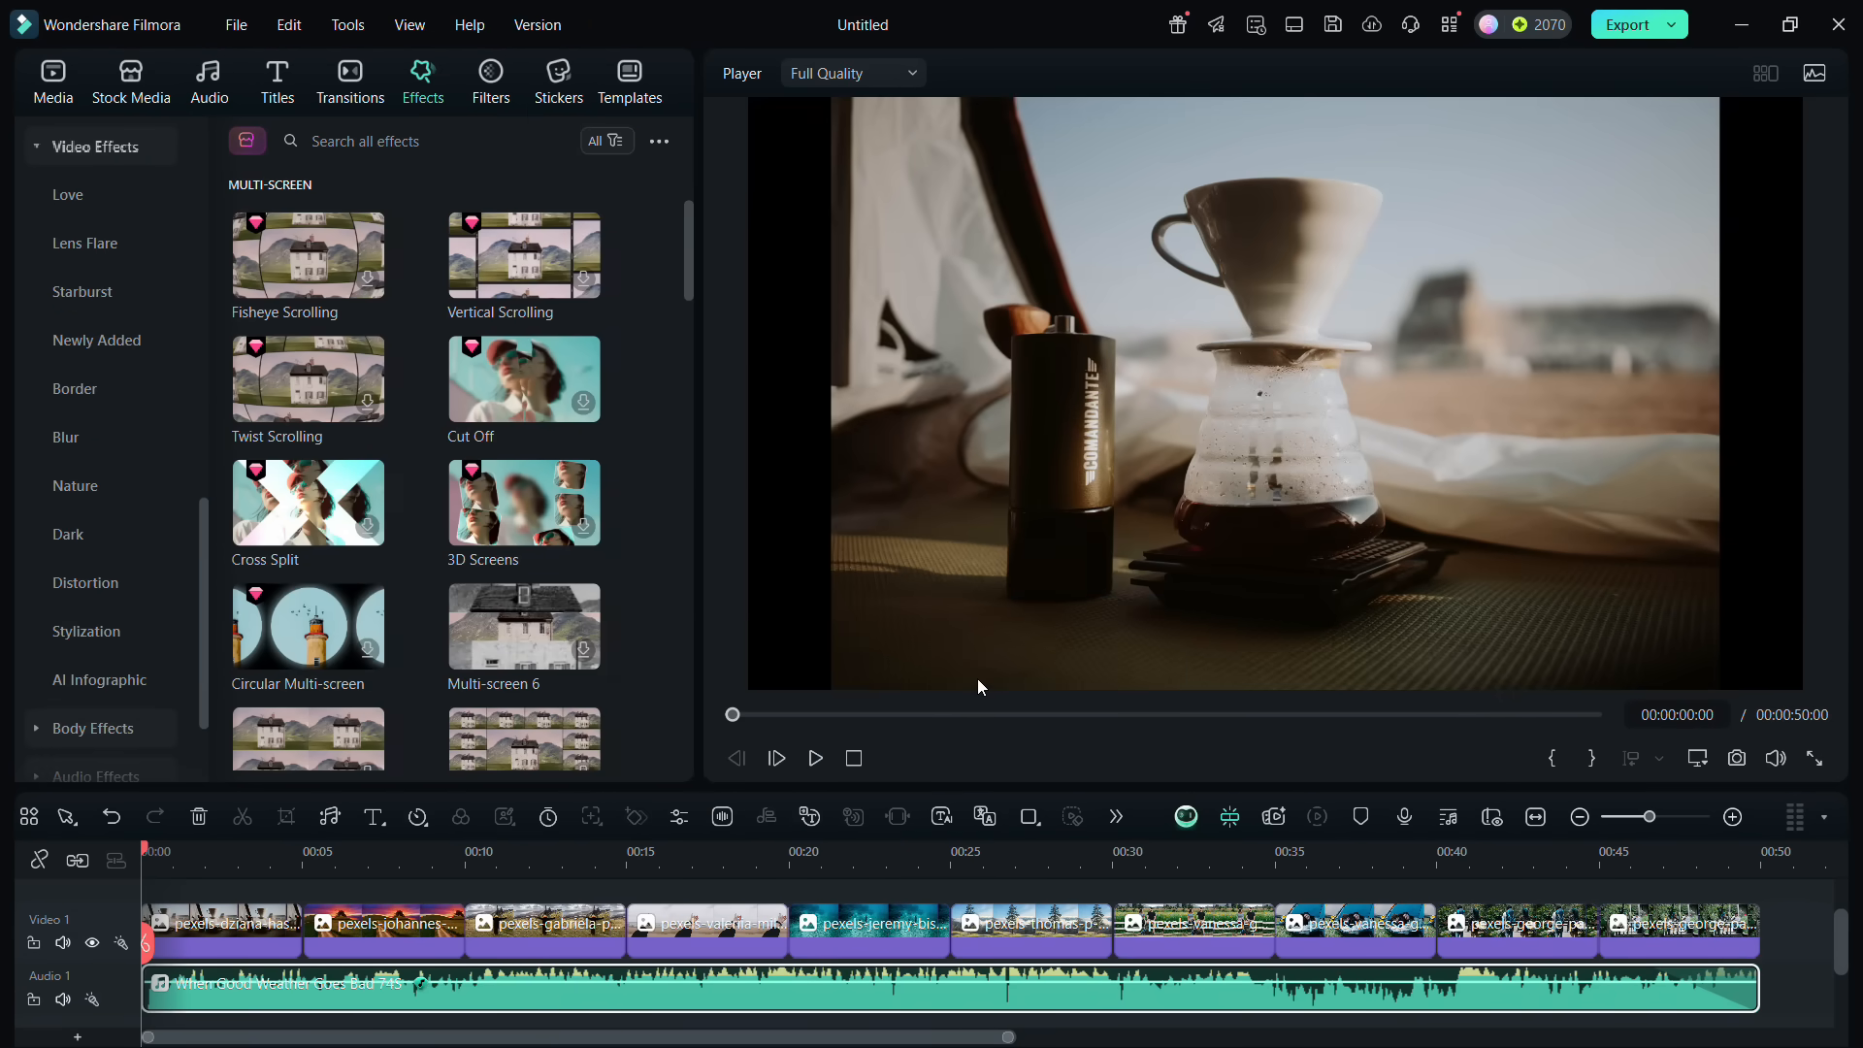
Trim the first four photos to the music's beat markers and line them up without gaps
left_click_drag(302, 930, 202, 930)
left_click_drag(380, 929, 262, 930)
left_click_drag(531, 932, 321, 930)
left_click_drag(695, 934, 388, 934)
left_click_drag(482, 930, 381, 930)
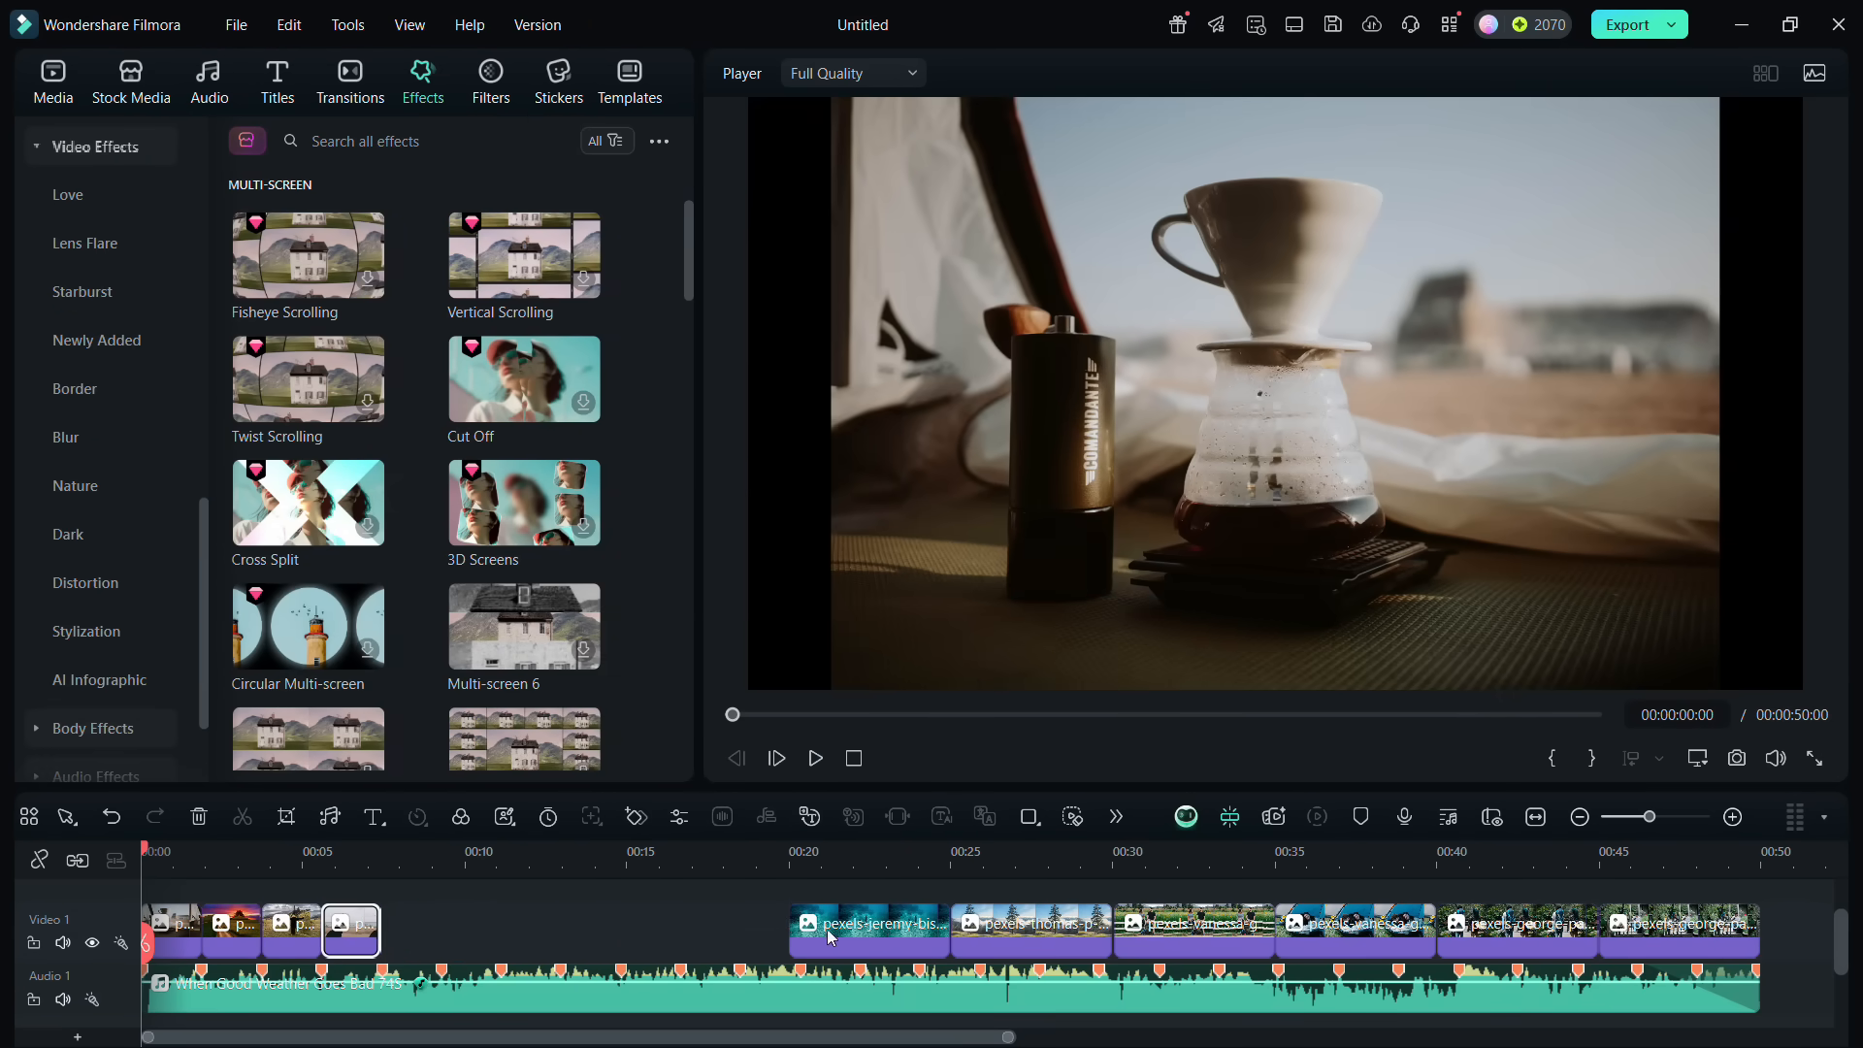
Fit the remaining six photos, from the underwater diver onward, to the beat markers and close the gaps between them
left_click_drag(856, 935, 448, 935)
left_click_drag(601, 936, 501, 935)
left_click_drag(1196, 937, 561, 938)
left_click_drag(1380, 944, 621, 939)
left_click_drag(1547, 941, 681, 929)
left_click_drag(1694, 922, 776, 918)
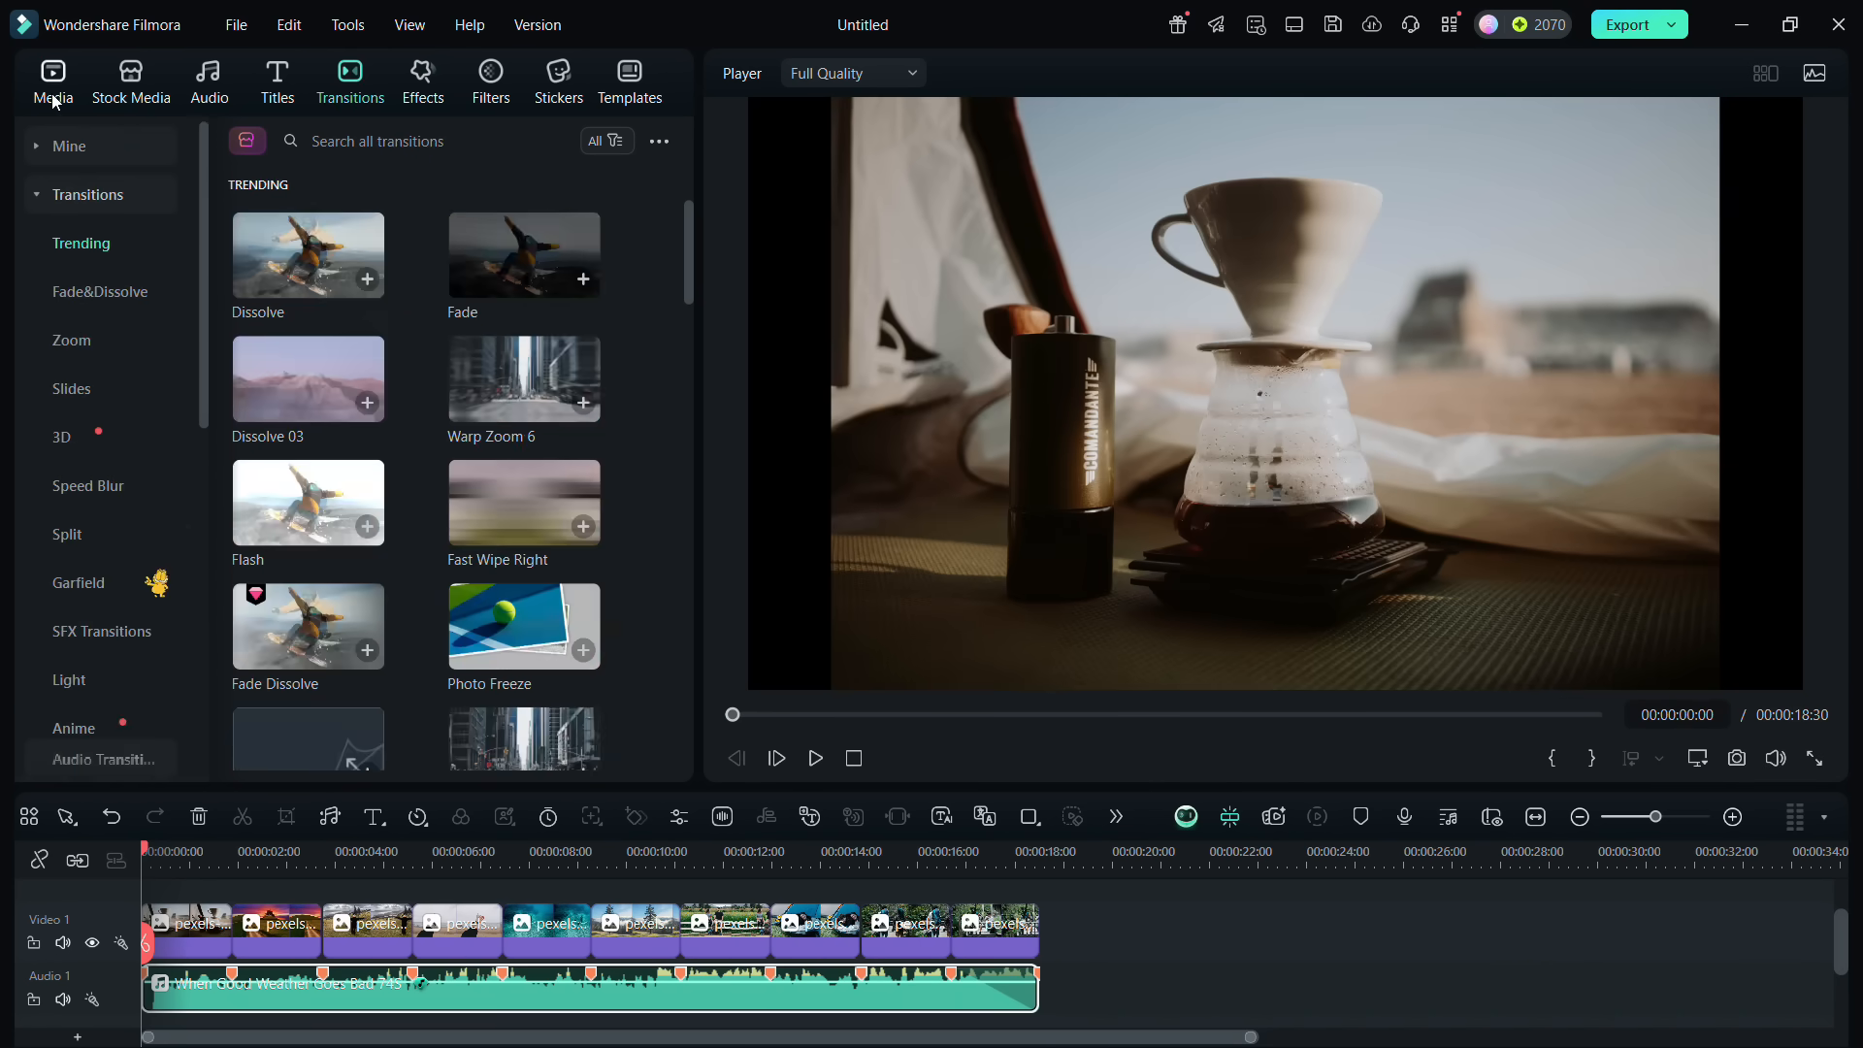
Search the transitions library for "travel"
left_click(53, 102)
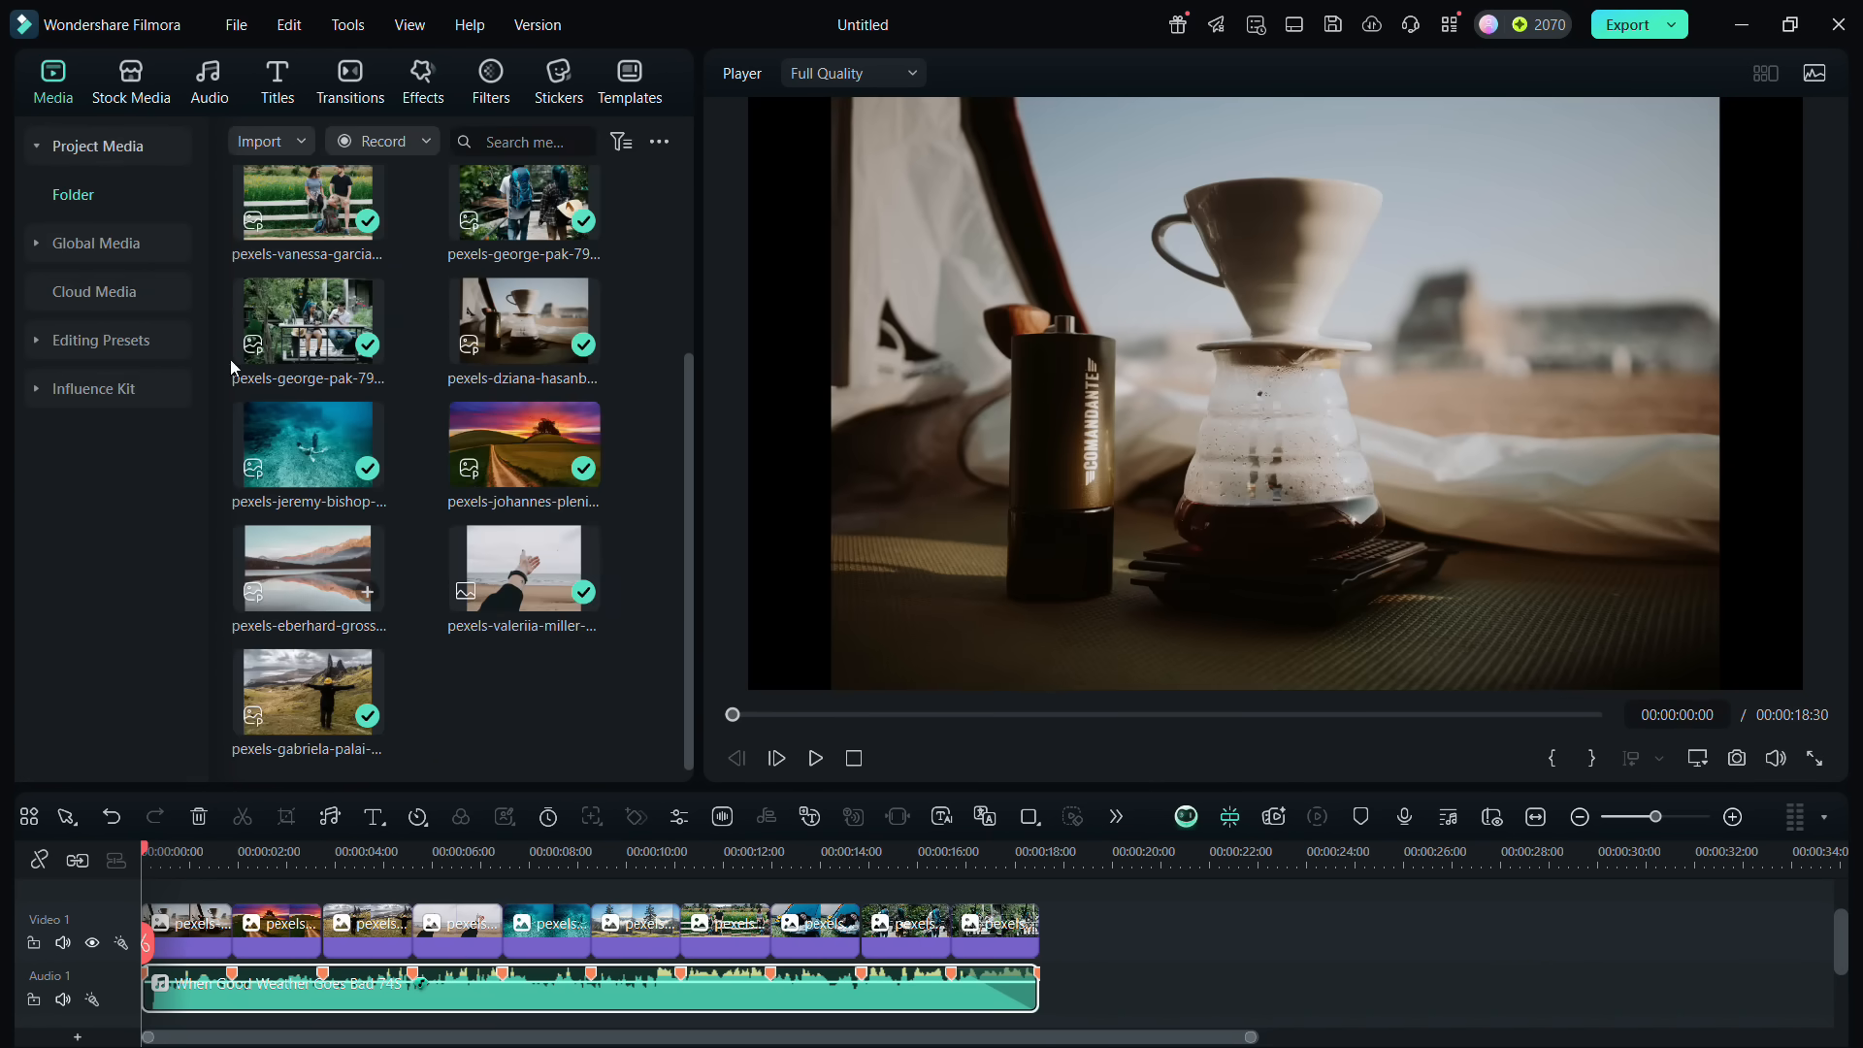
left_click(361, 79)
left_click(357, 147)
type("trav")
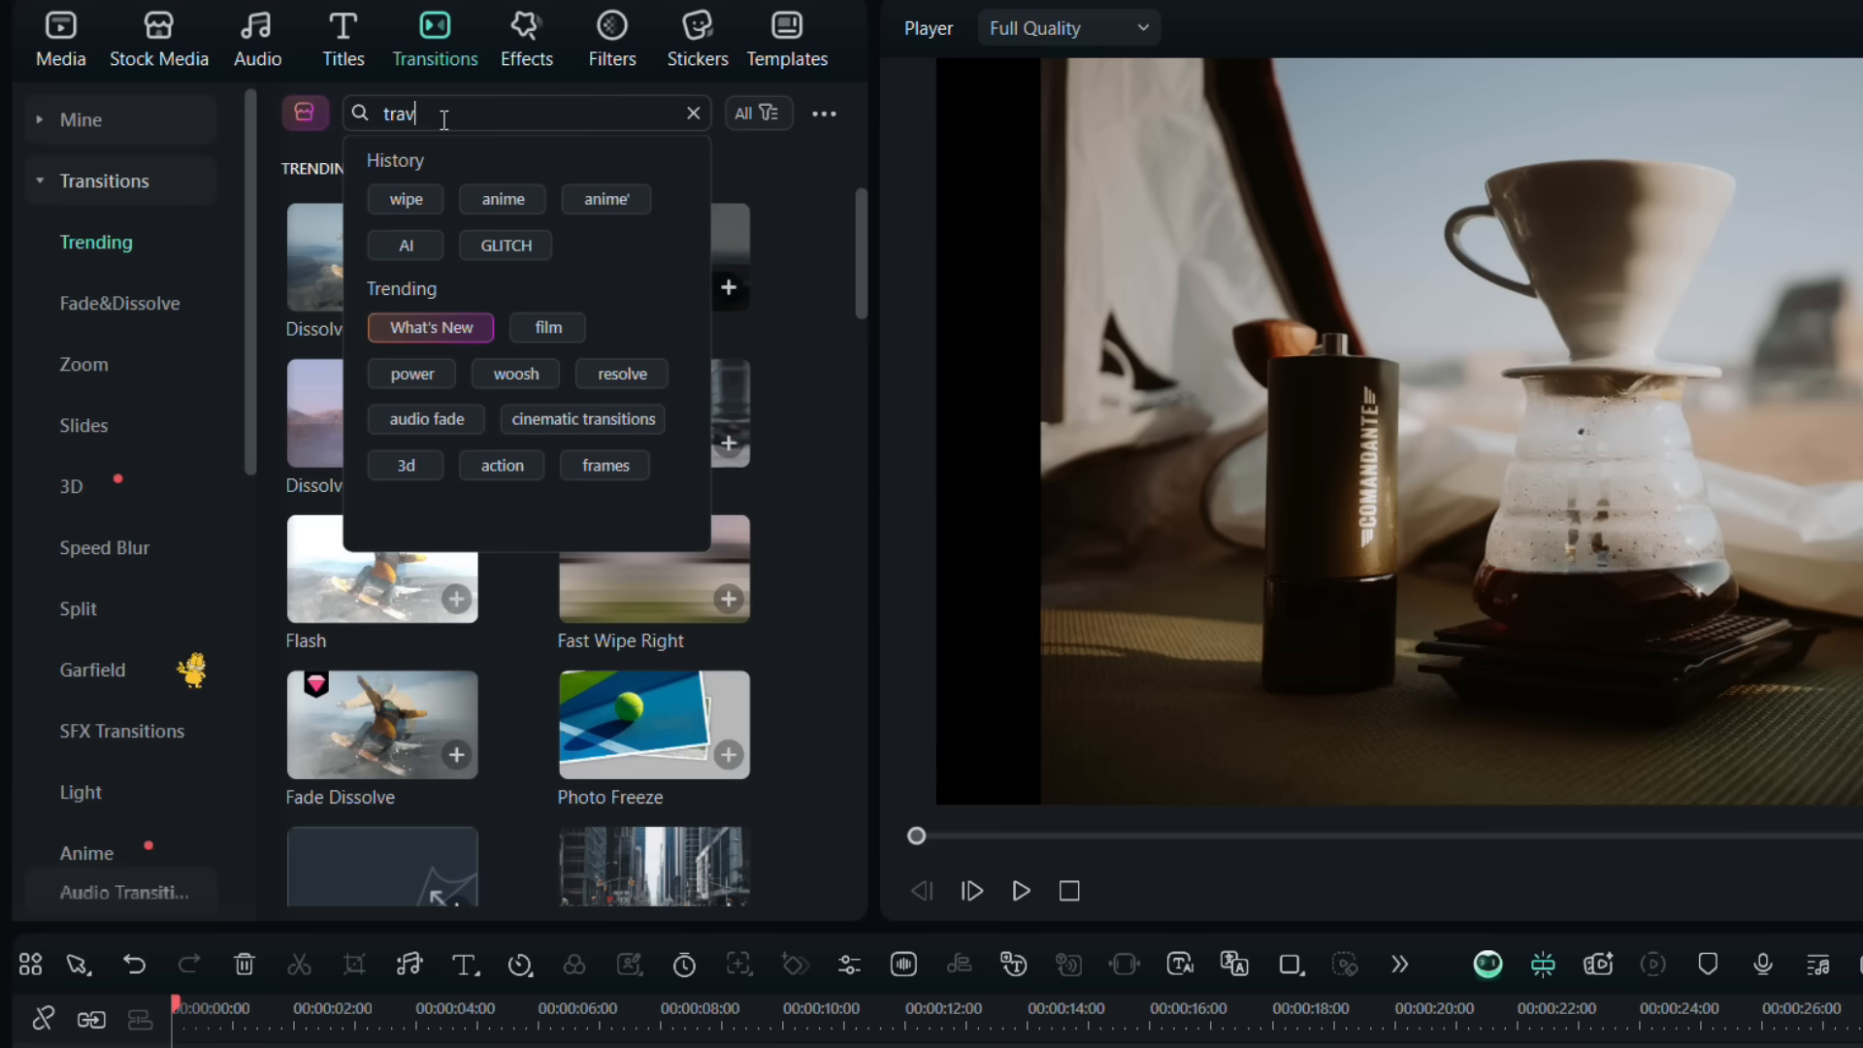
type("el")
key("Return")
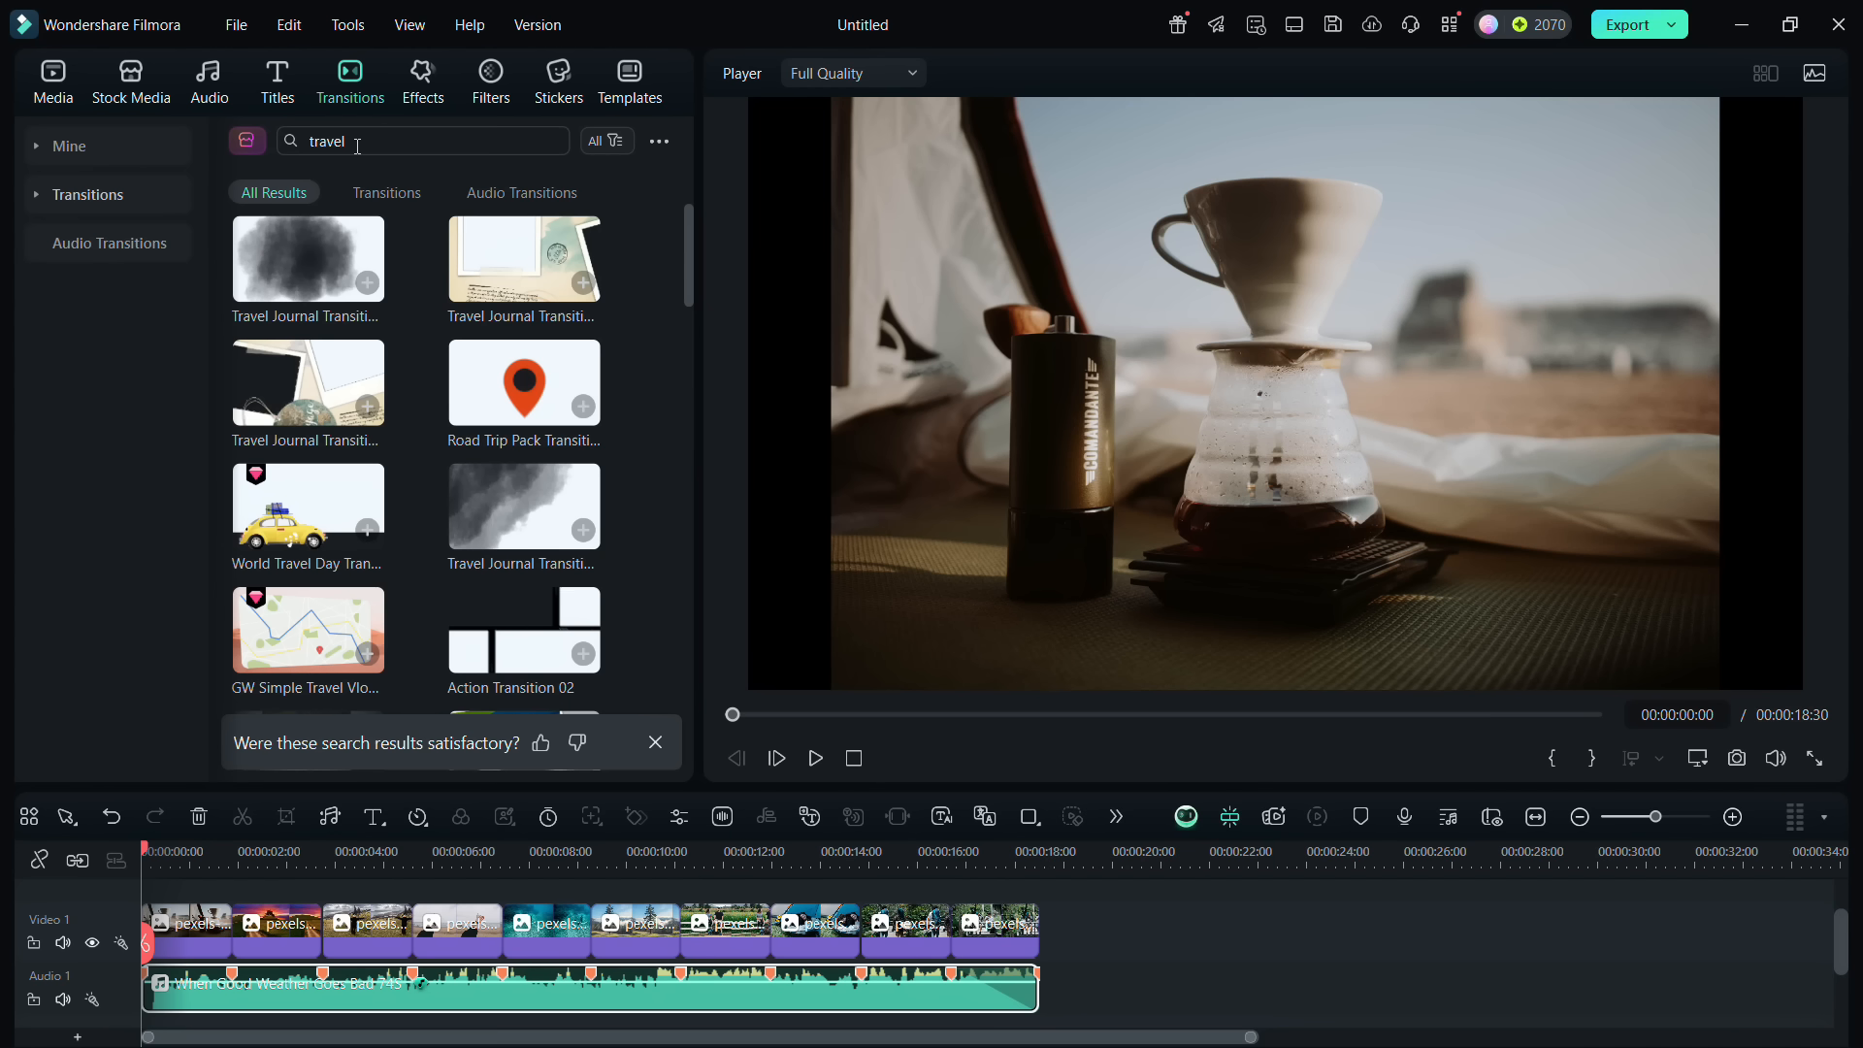
Apply Travel Journal transitions at the video's start and first cut, Road Trip Pack at the second, and World Travel Day at the third
left_click(317, 223)
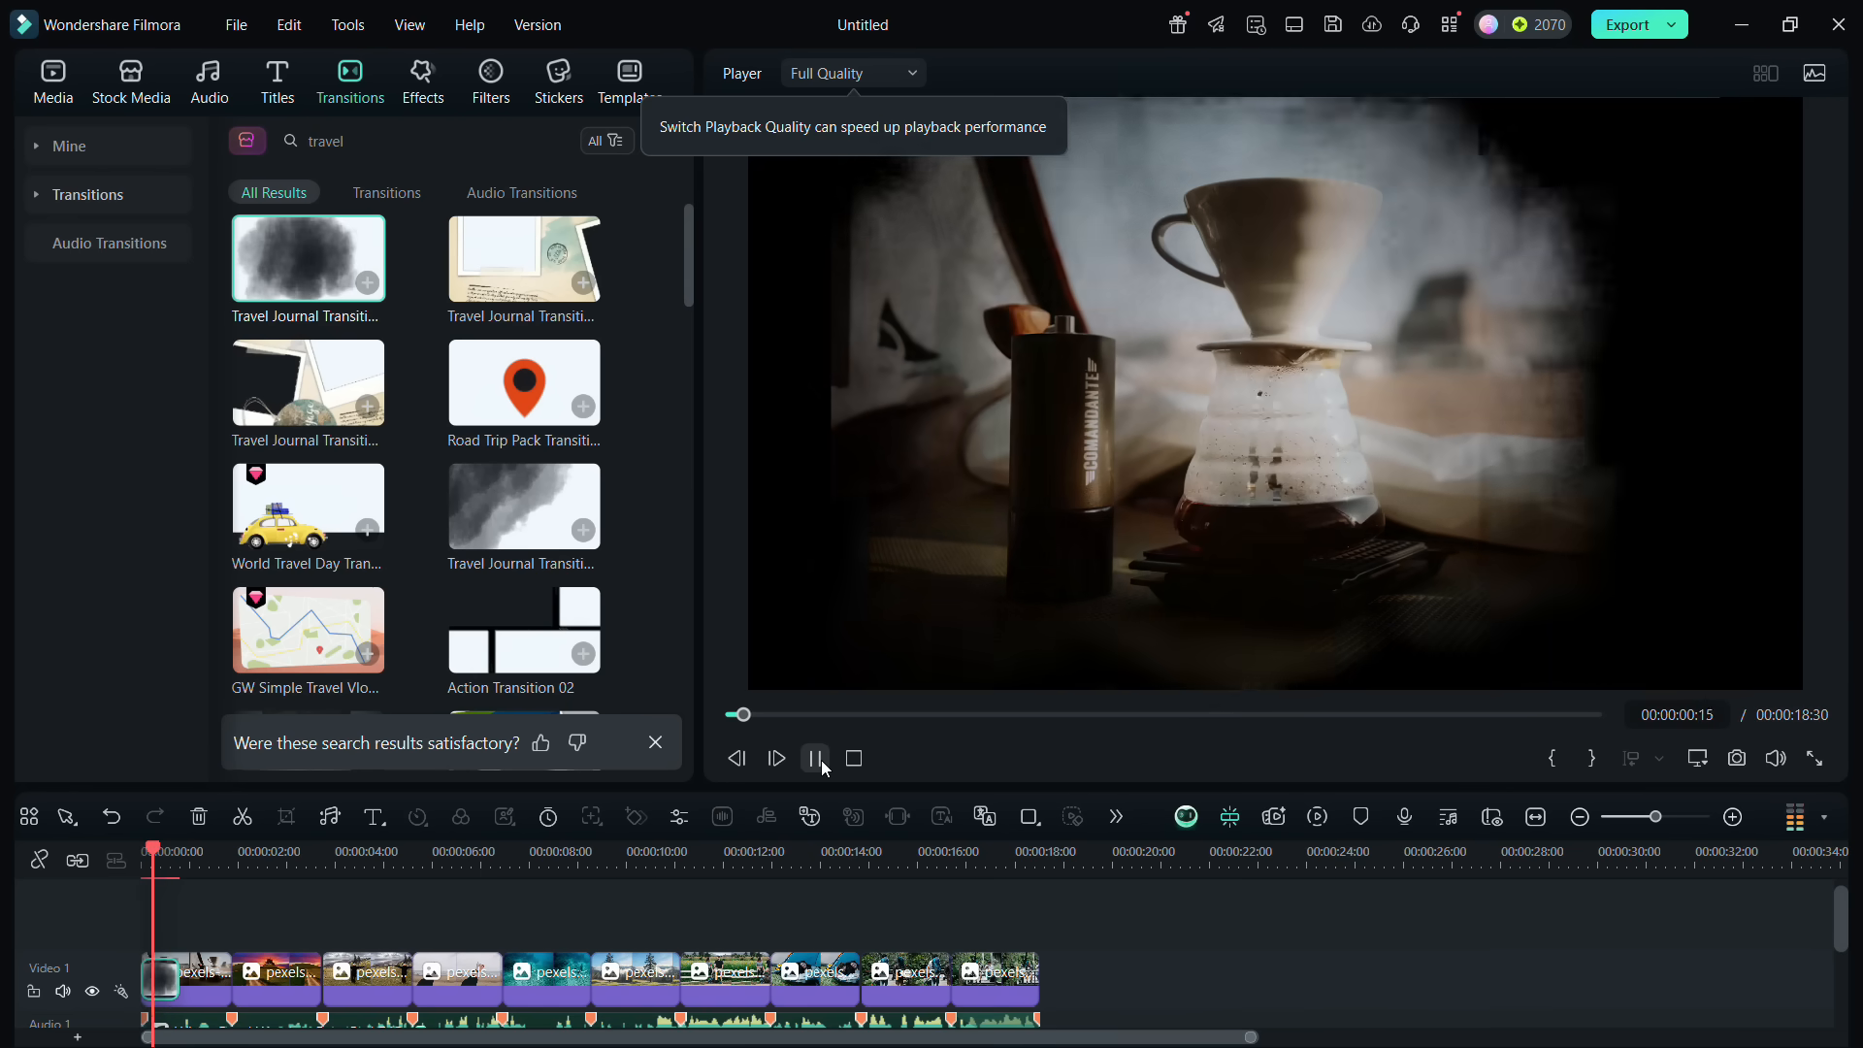
left_click_drag(524, 260, 231, 988)
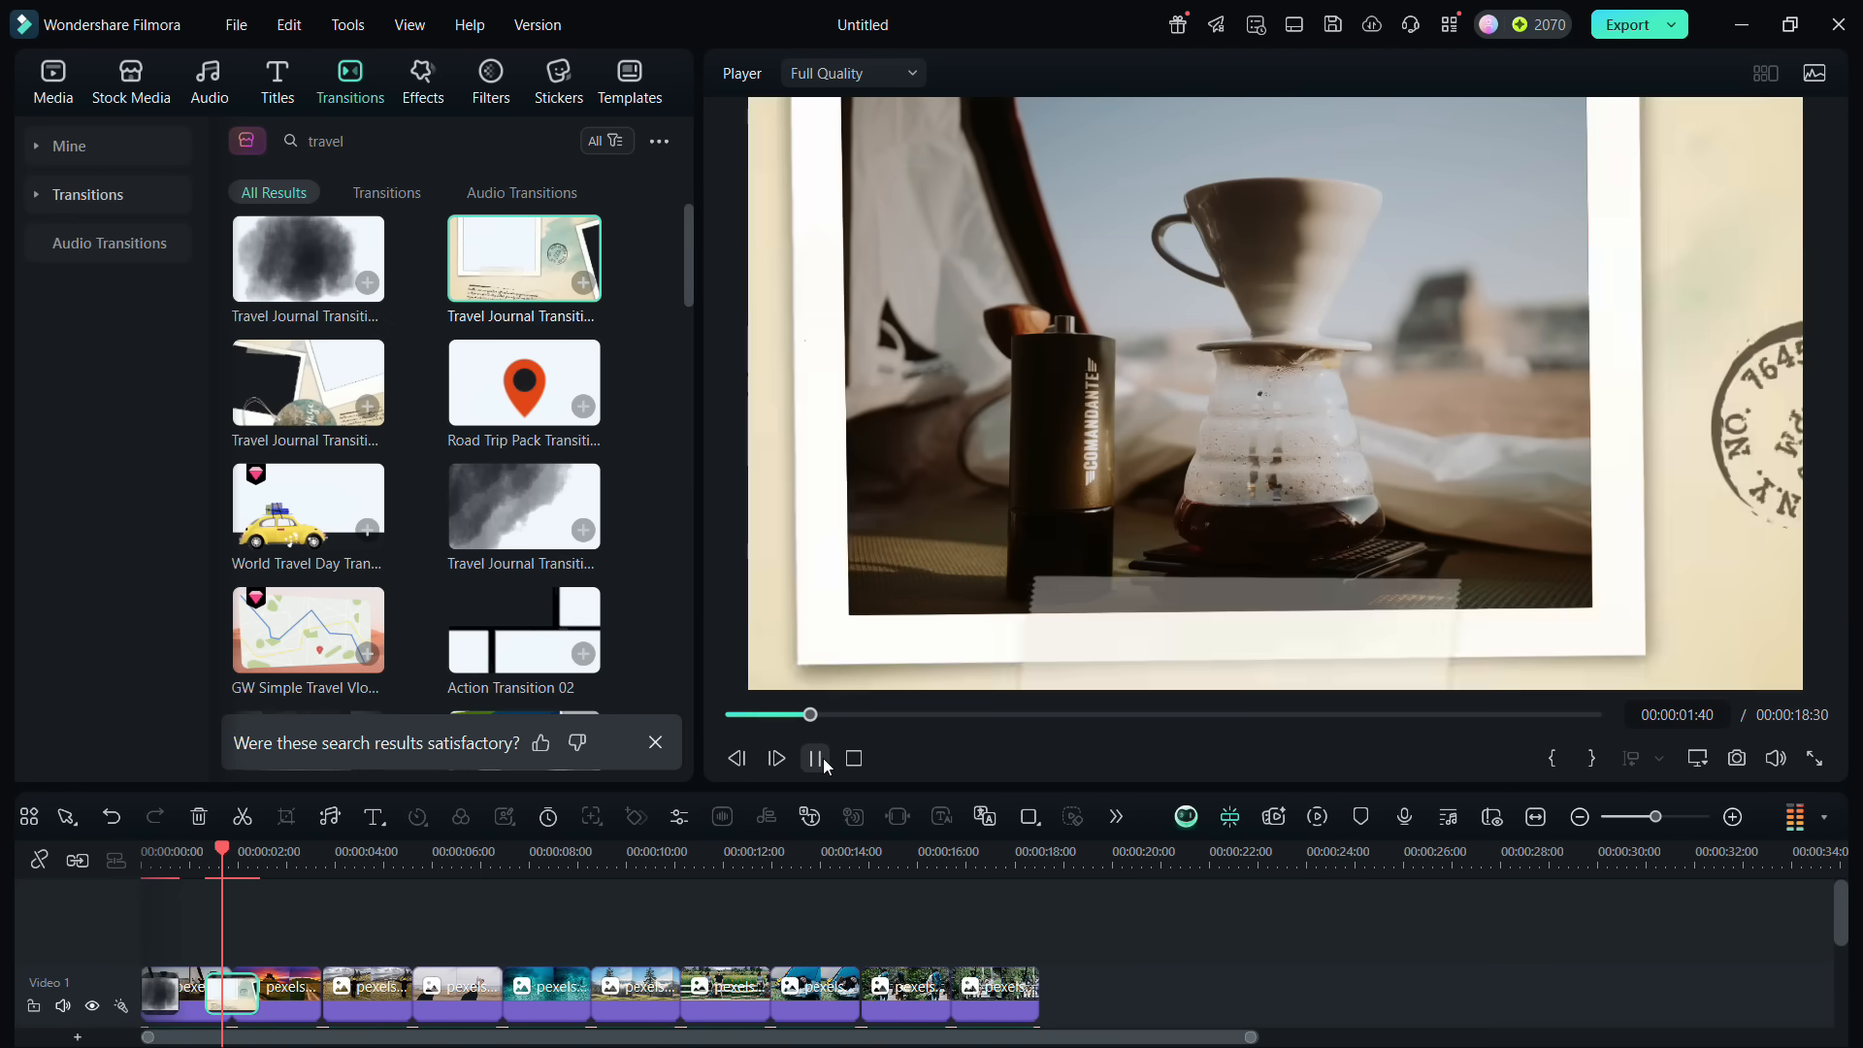
left_click(826, 766)
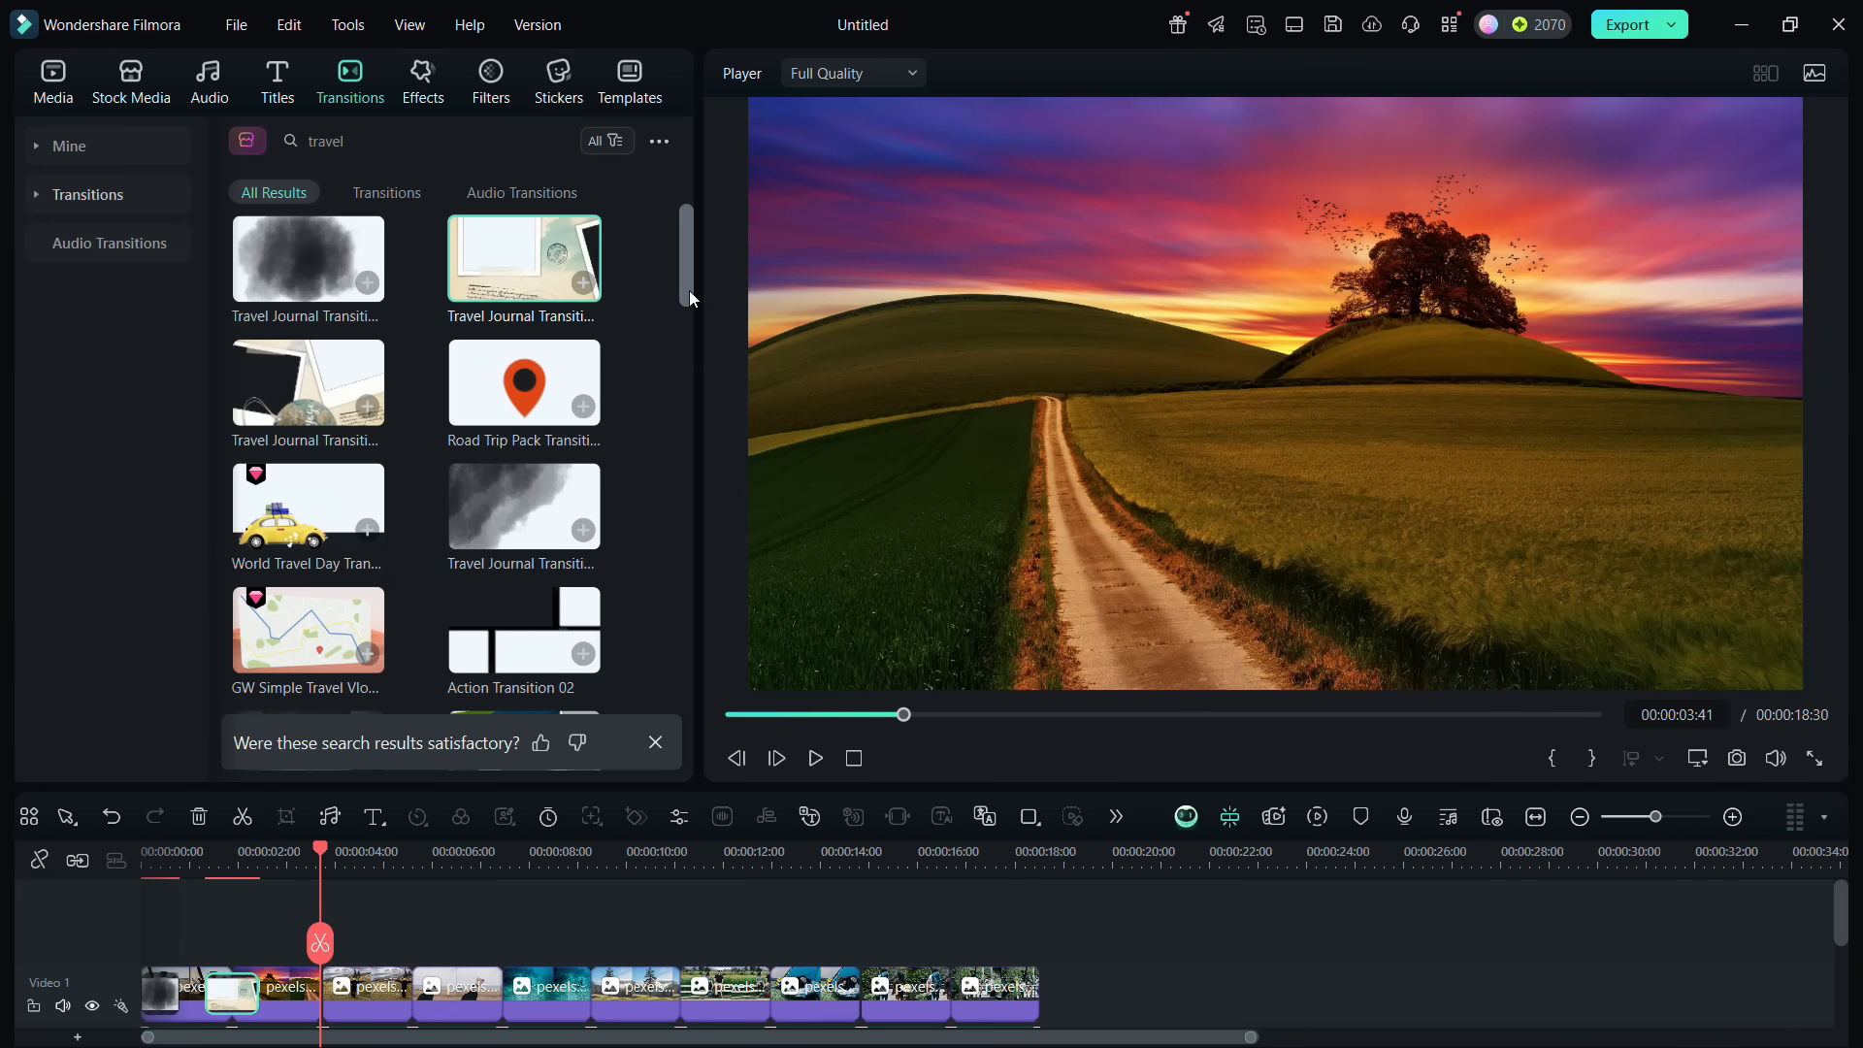
left_click_drag(524, 382, 322, 990)
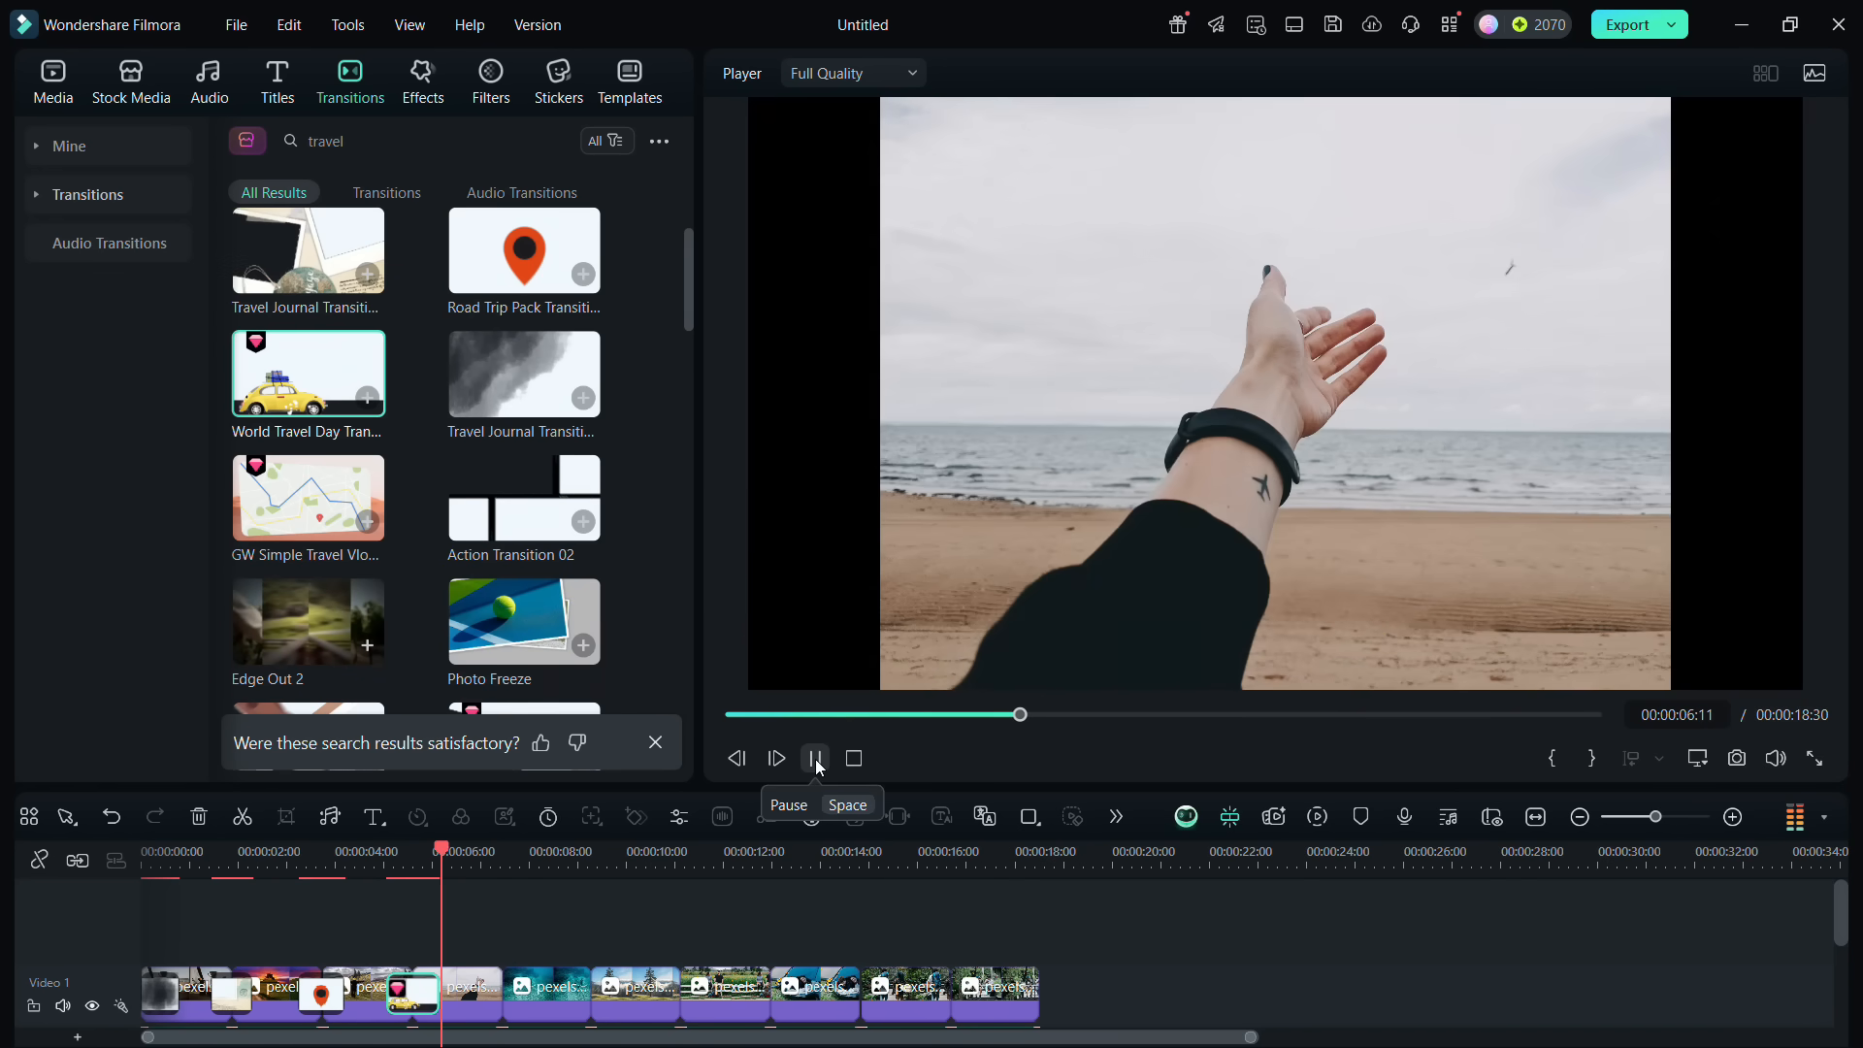
left_click(818, 767)
Preview the ink-splash Travel Memories transition and apply it to the cut between the beach hand and underwater diver photos
left_click_drag(689, 302, 689, 367)
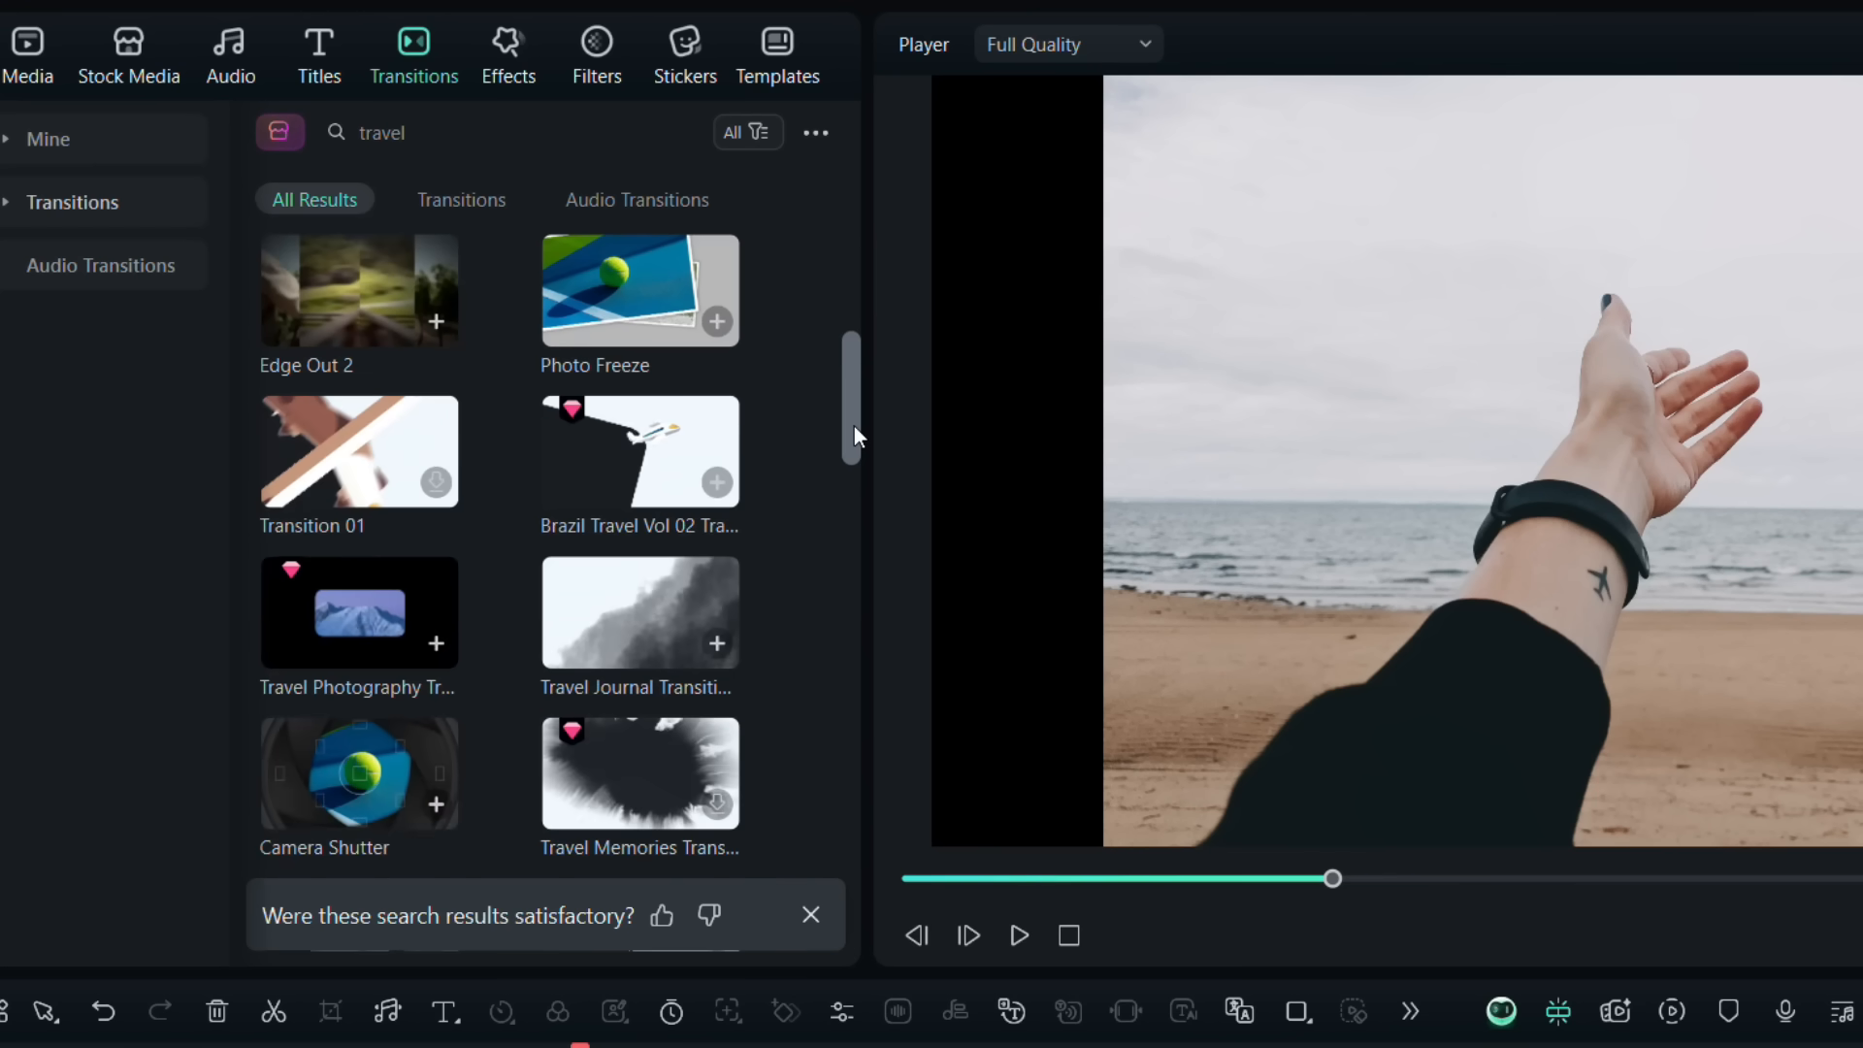
left_click_drag(854, 429, 887, 738)
left_click(524, 528)
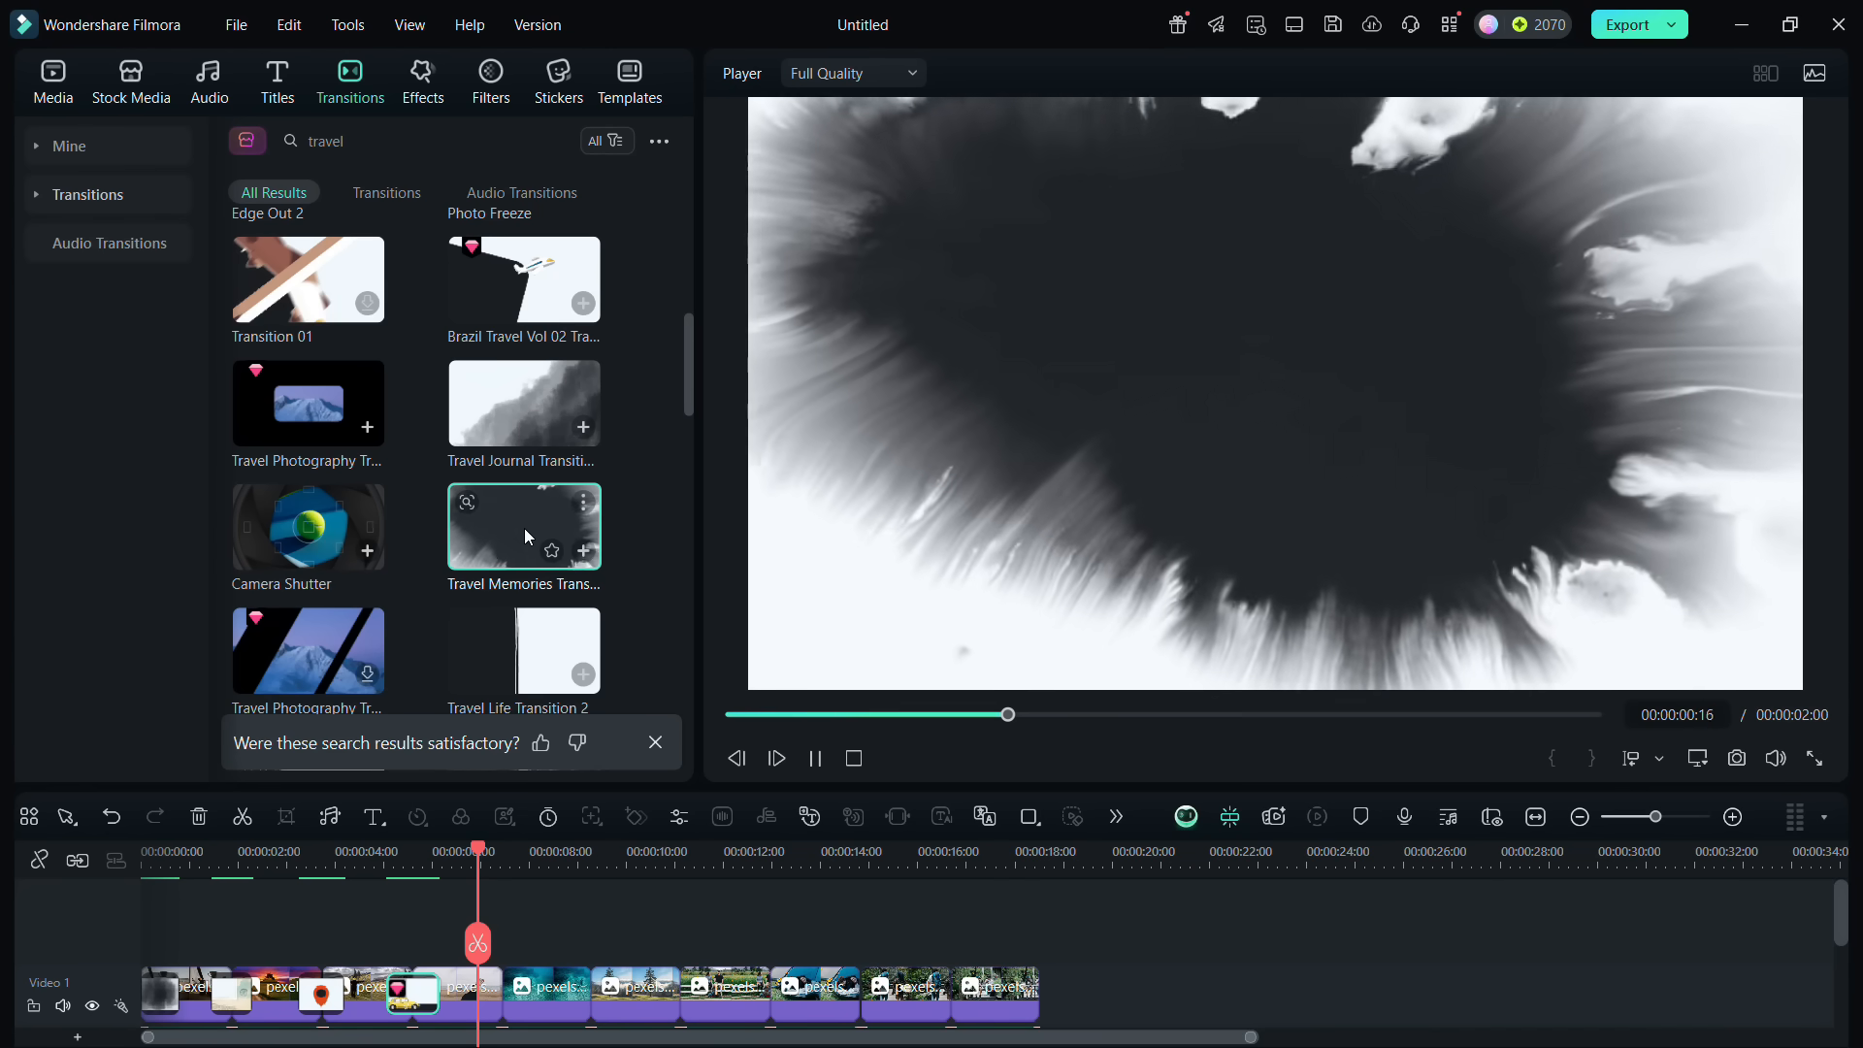
left_click_drag(524, 528, 499, 1000)
left_click_drag(499, 1000, 501, 1000)
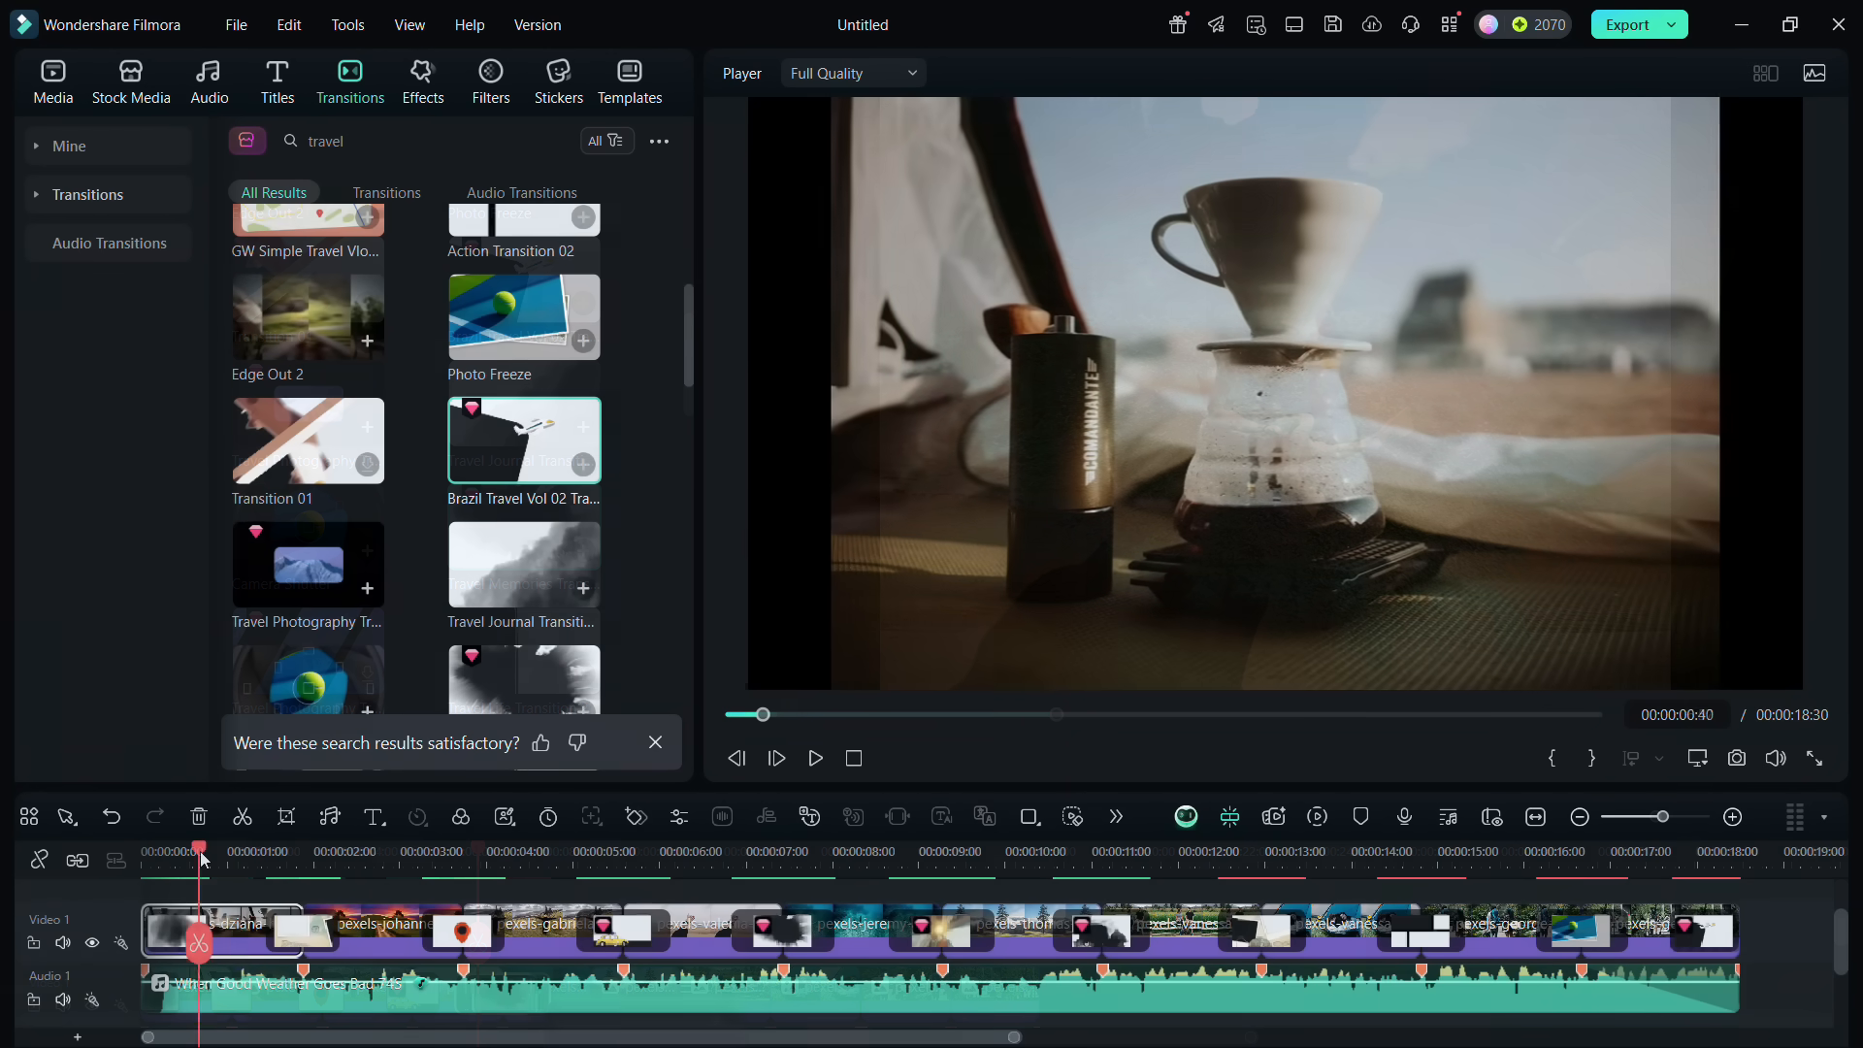
Preview the Zoom Lens video effect from the Zoom category, starting from the end of the coffee photo
left_click_drag(190, 874, 267, 883)
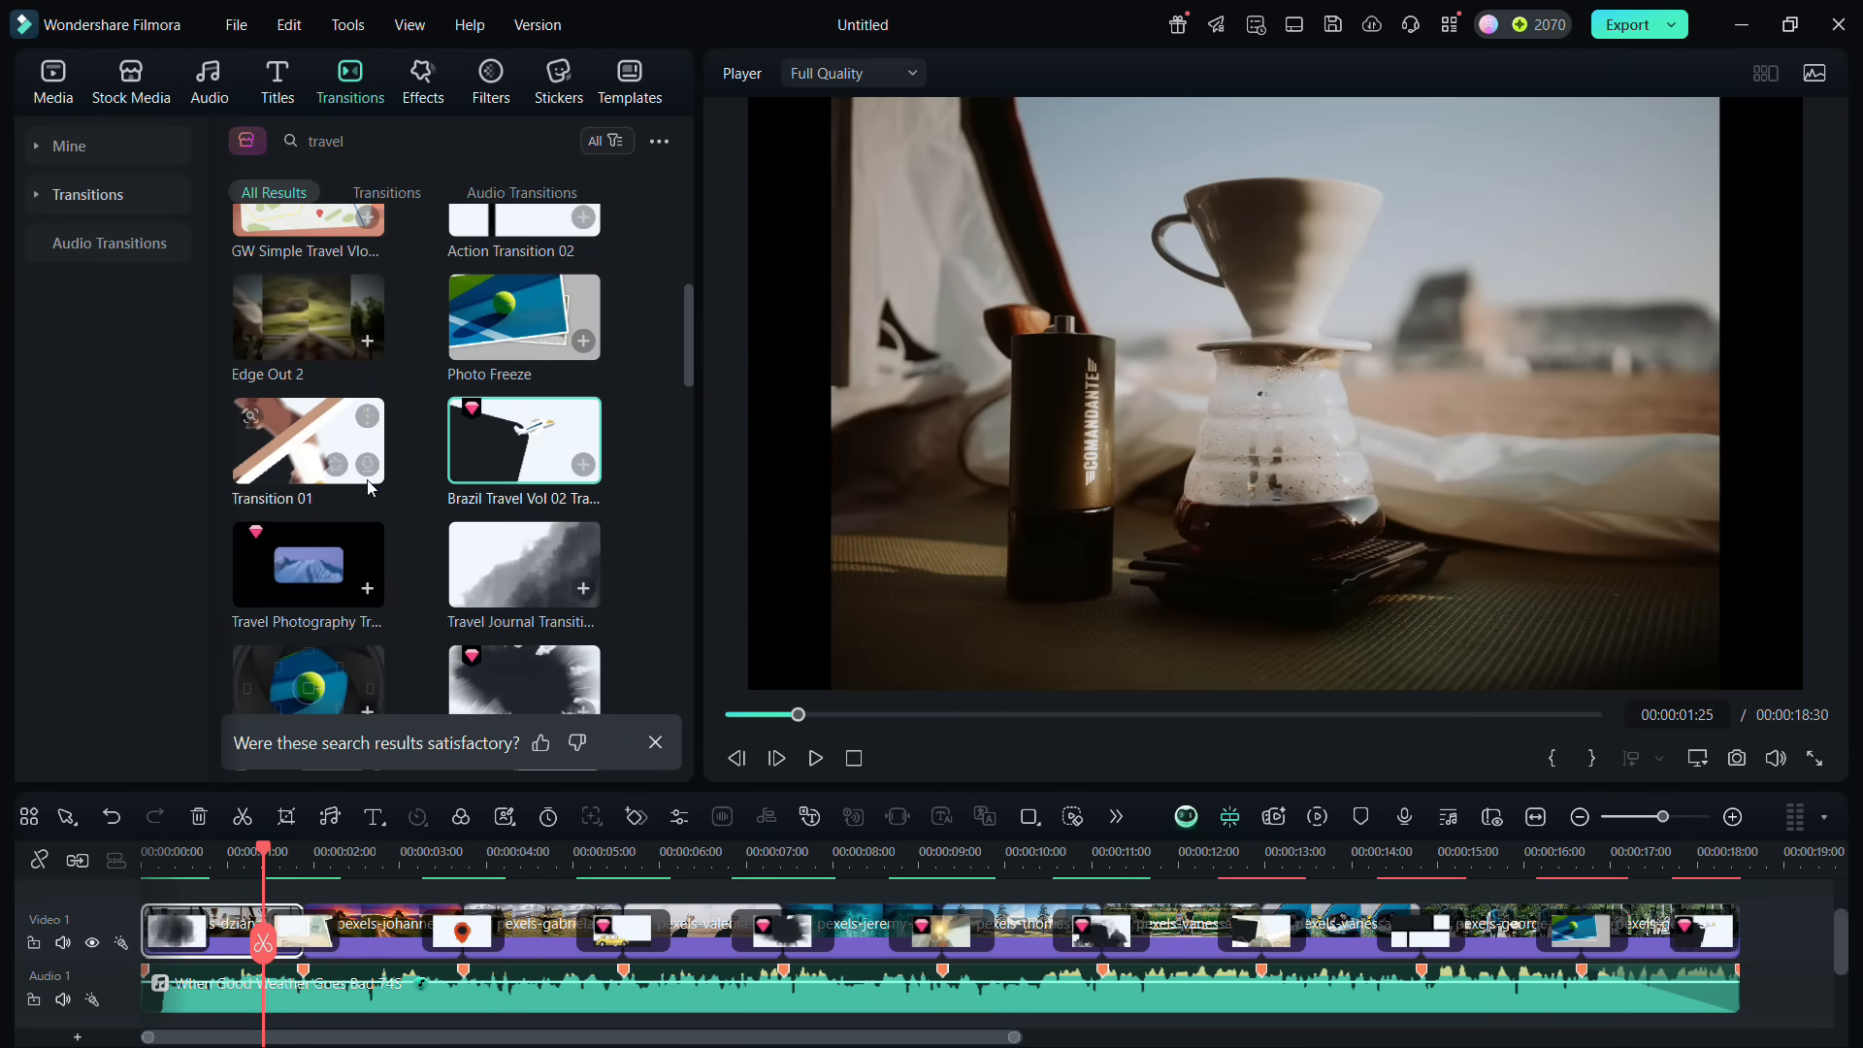
left_click(423, 86)
scroll(202, 260, "down", 3)
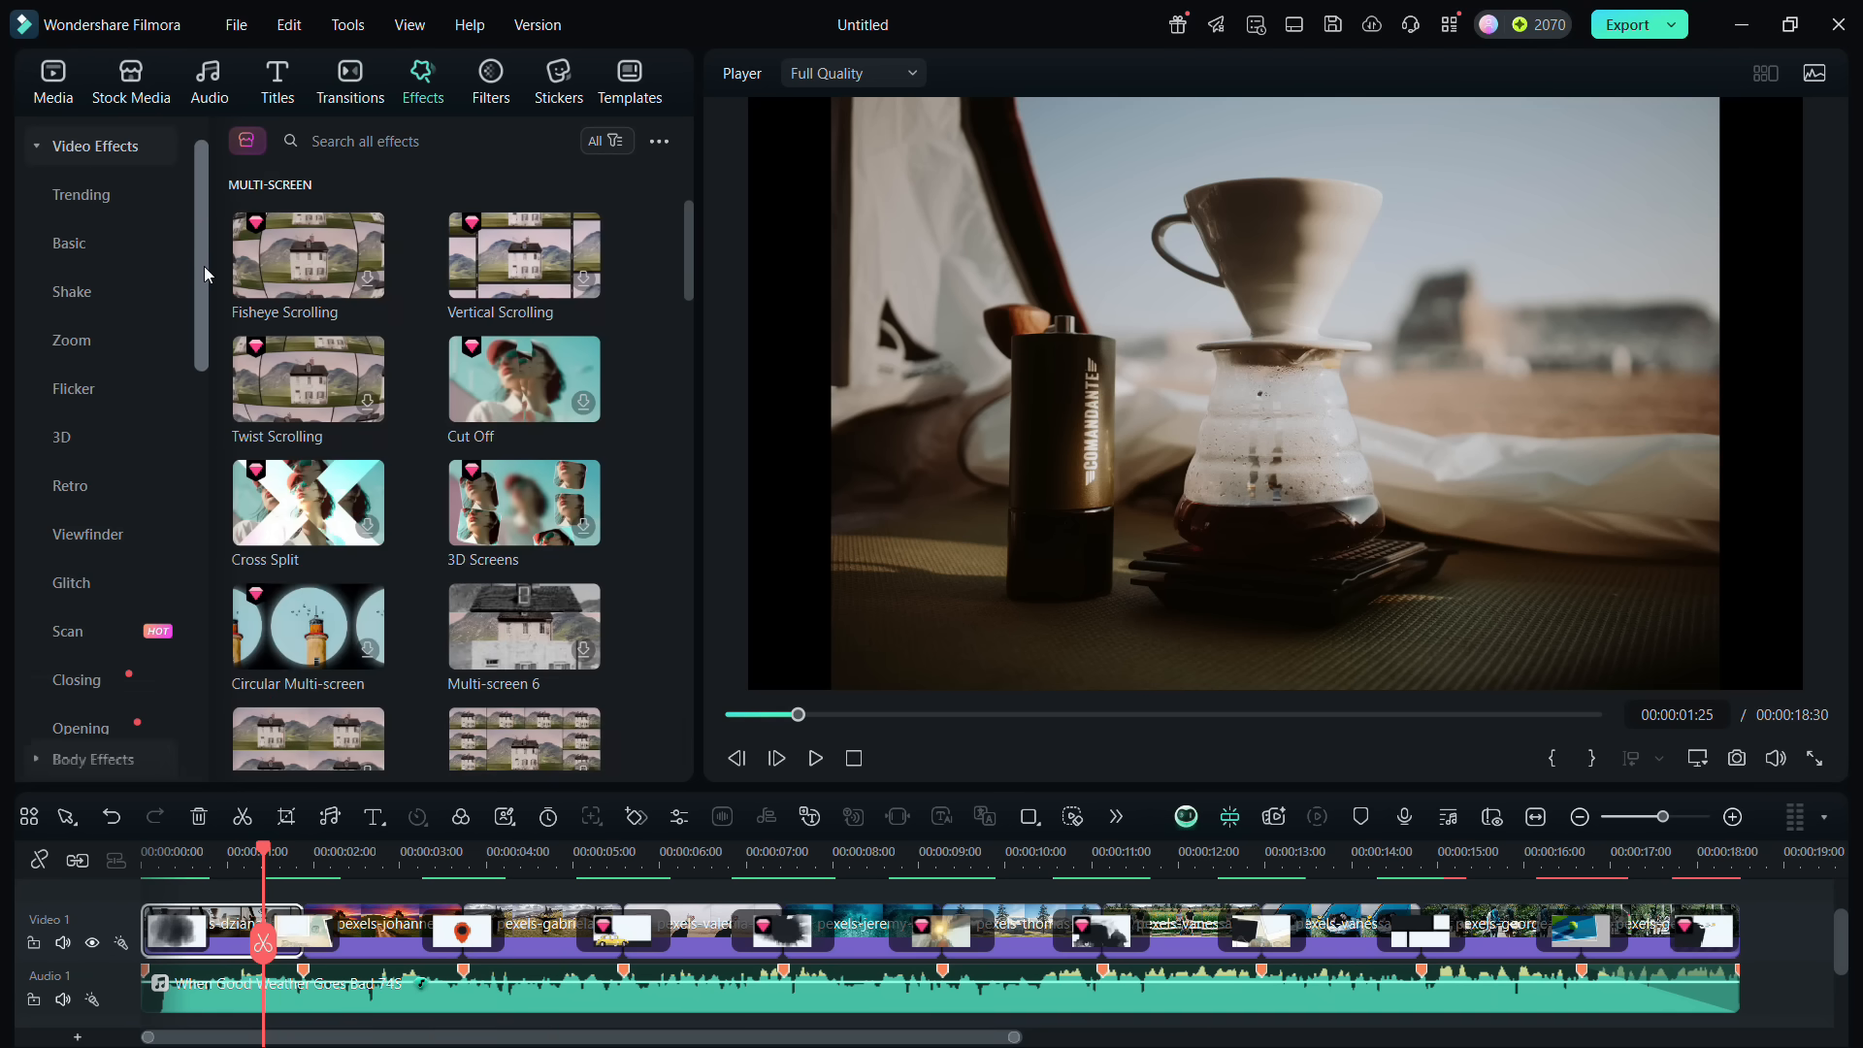
left_click(72, 291)
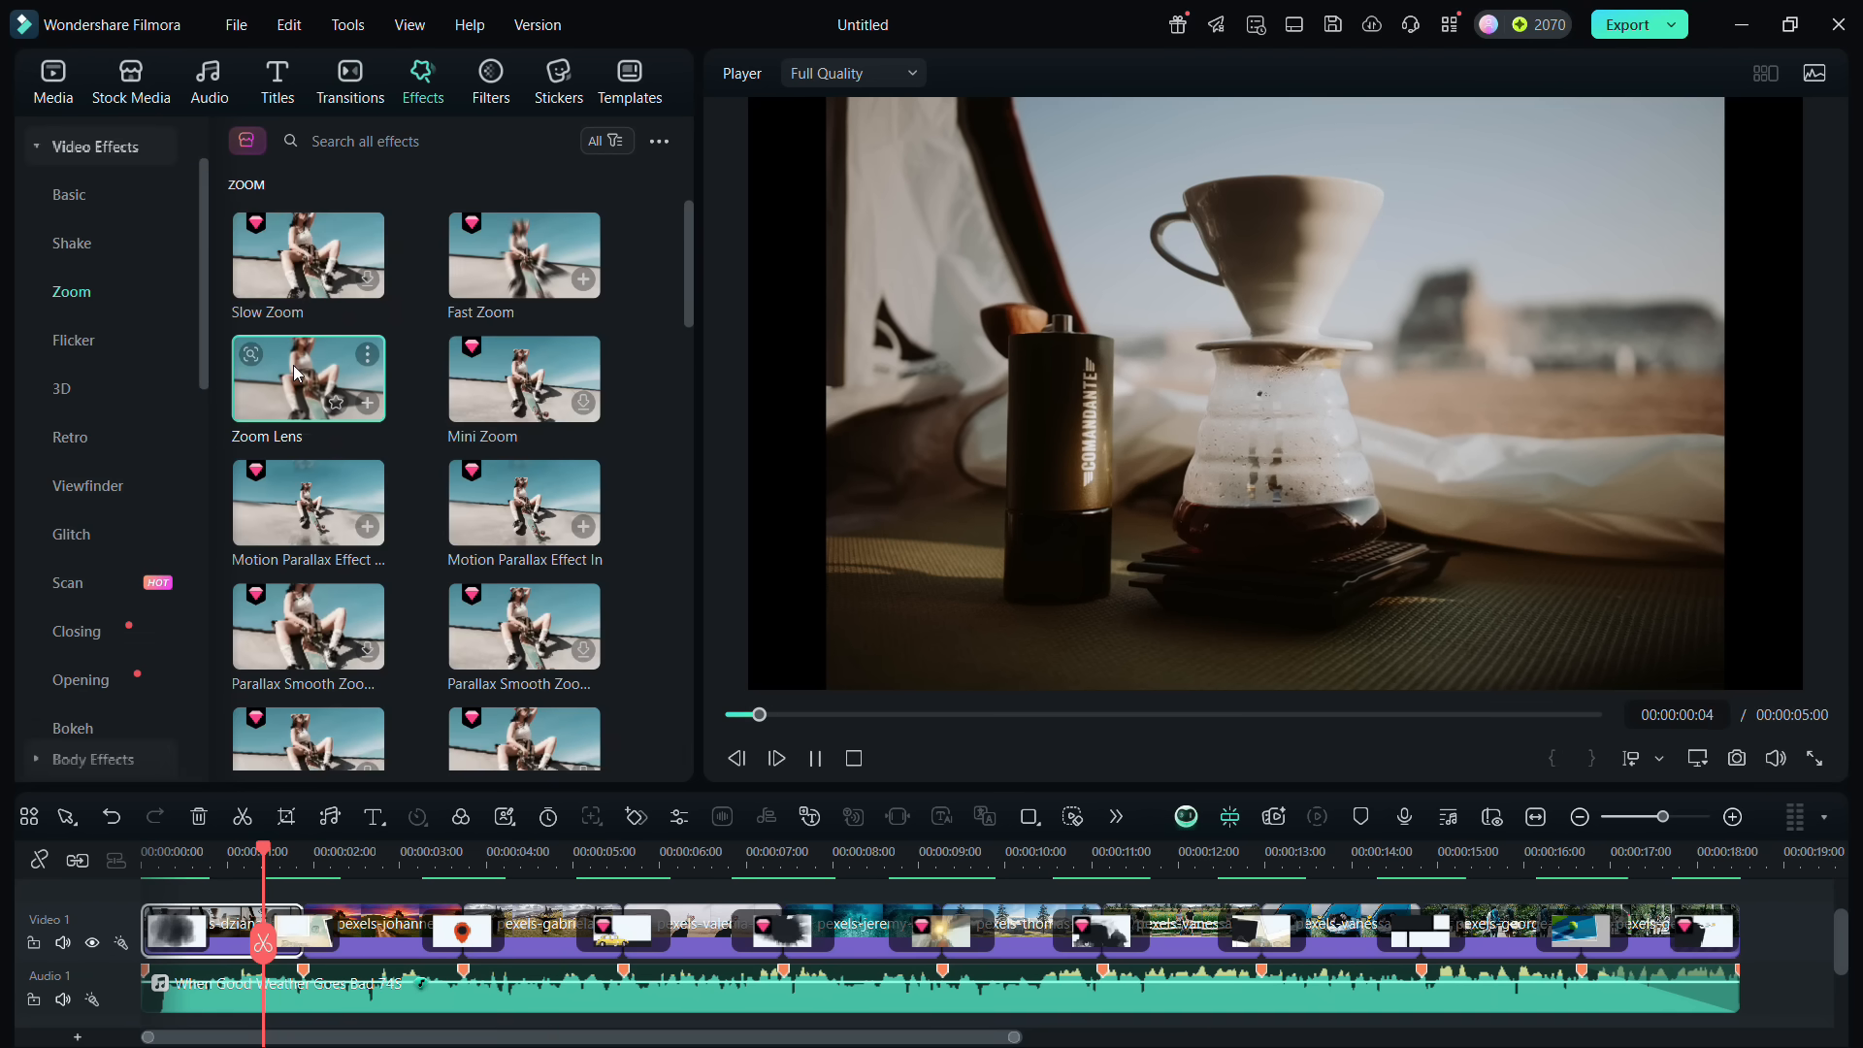
left_click(296, 373)
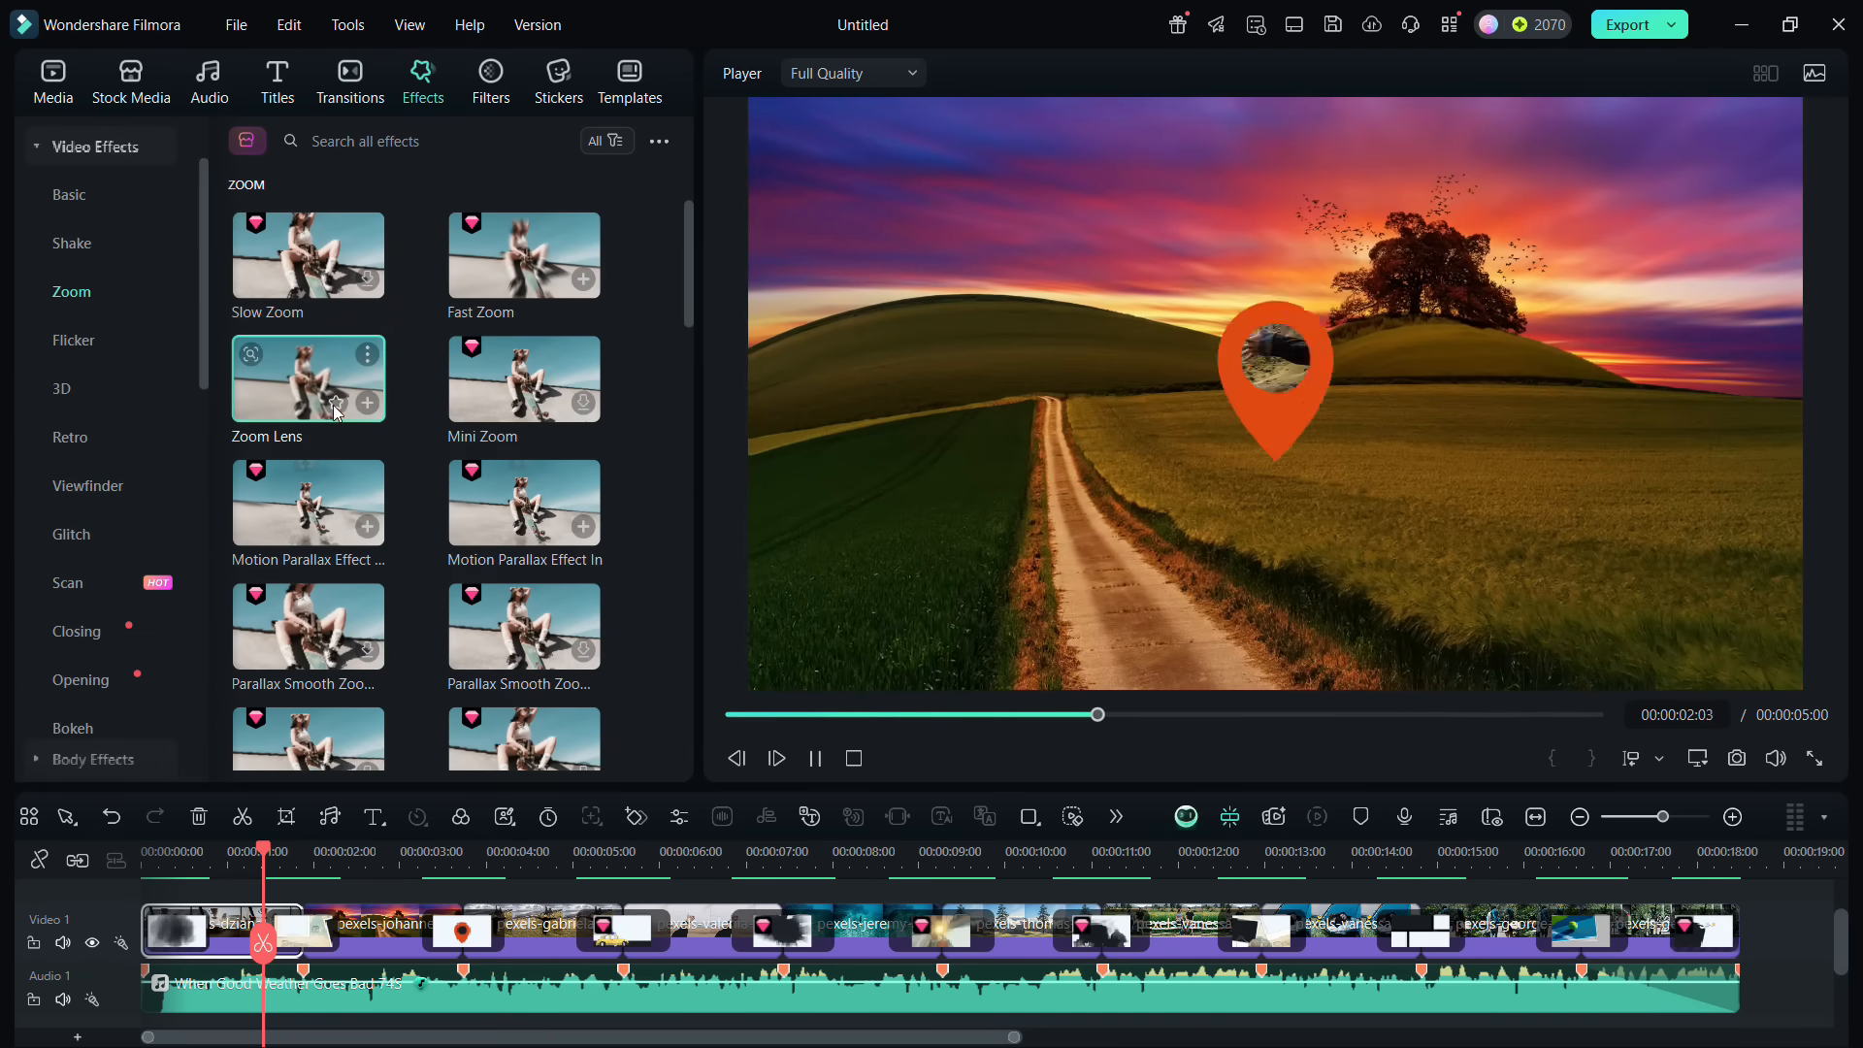
Preview the Motion Parallax Effect on the underwater diver photo and Wobble Camera Motion starting from the highland hiker photo
left_click(521, 499)
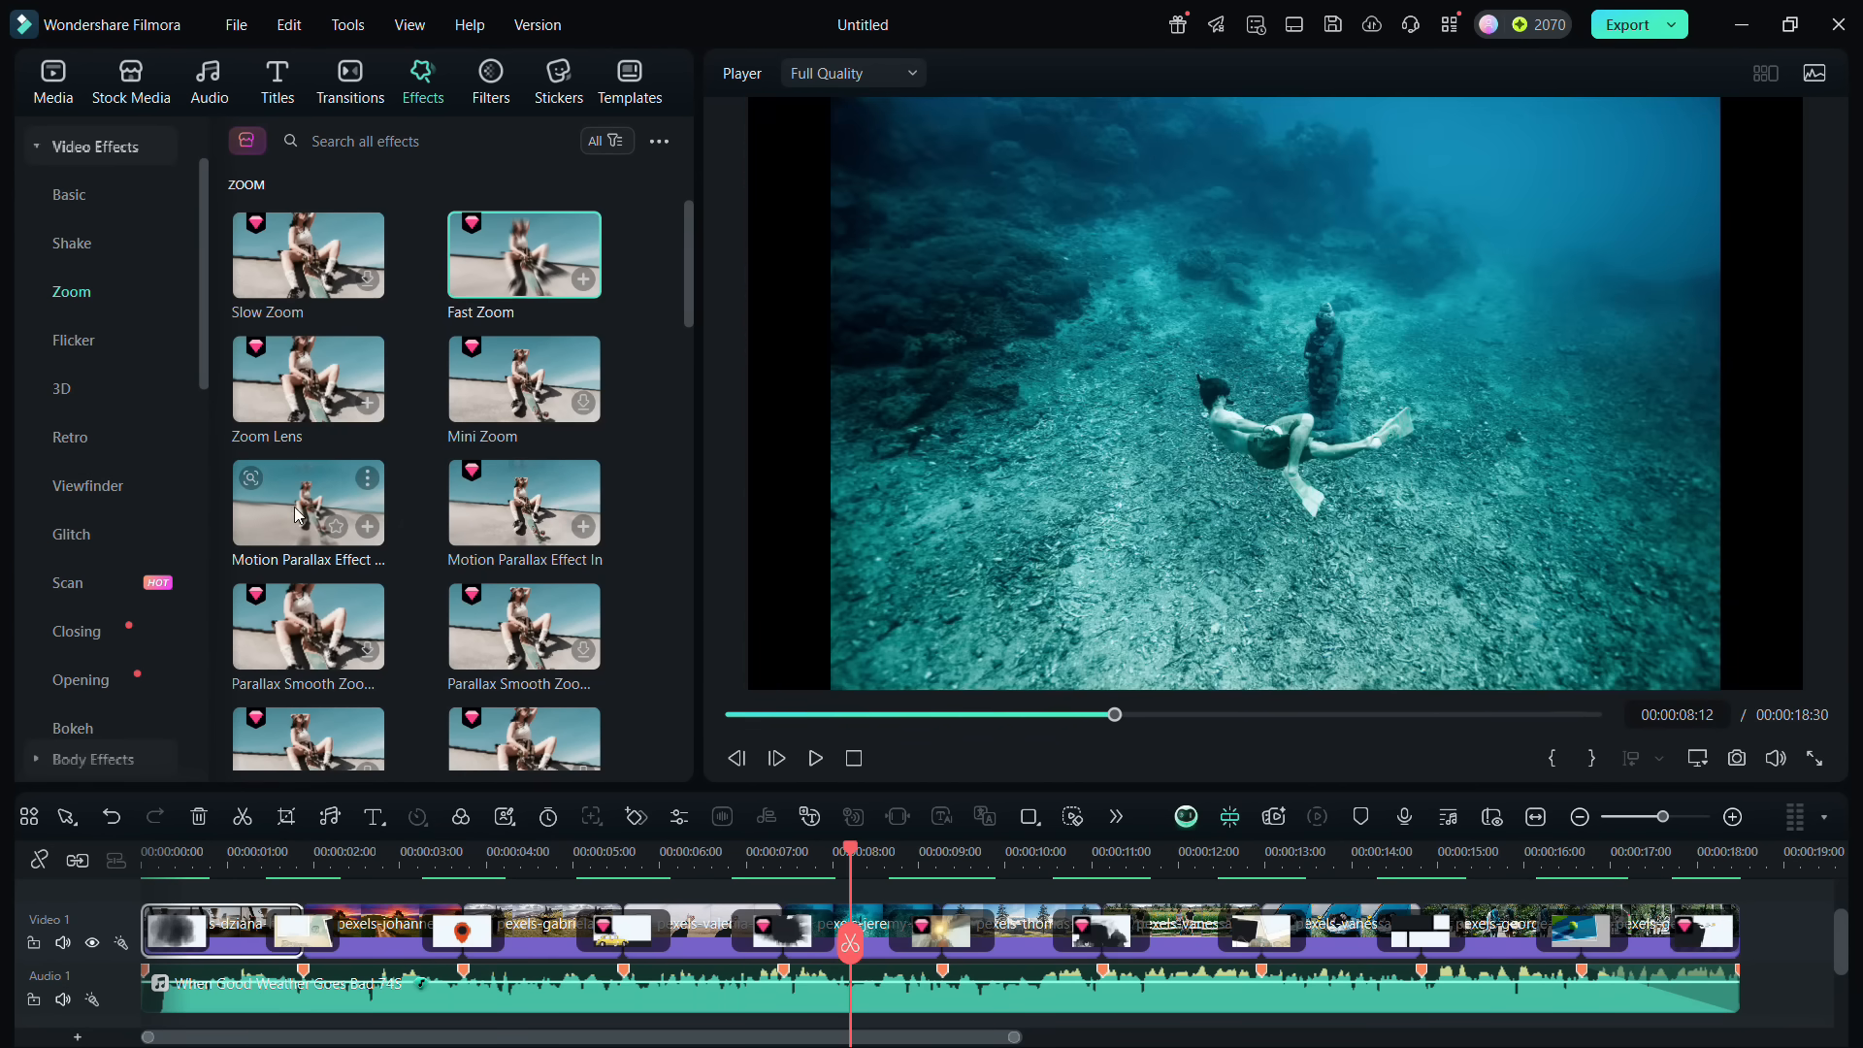
left_click(303, 511)
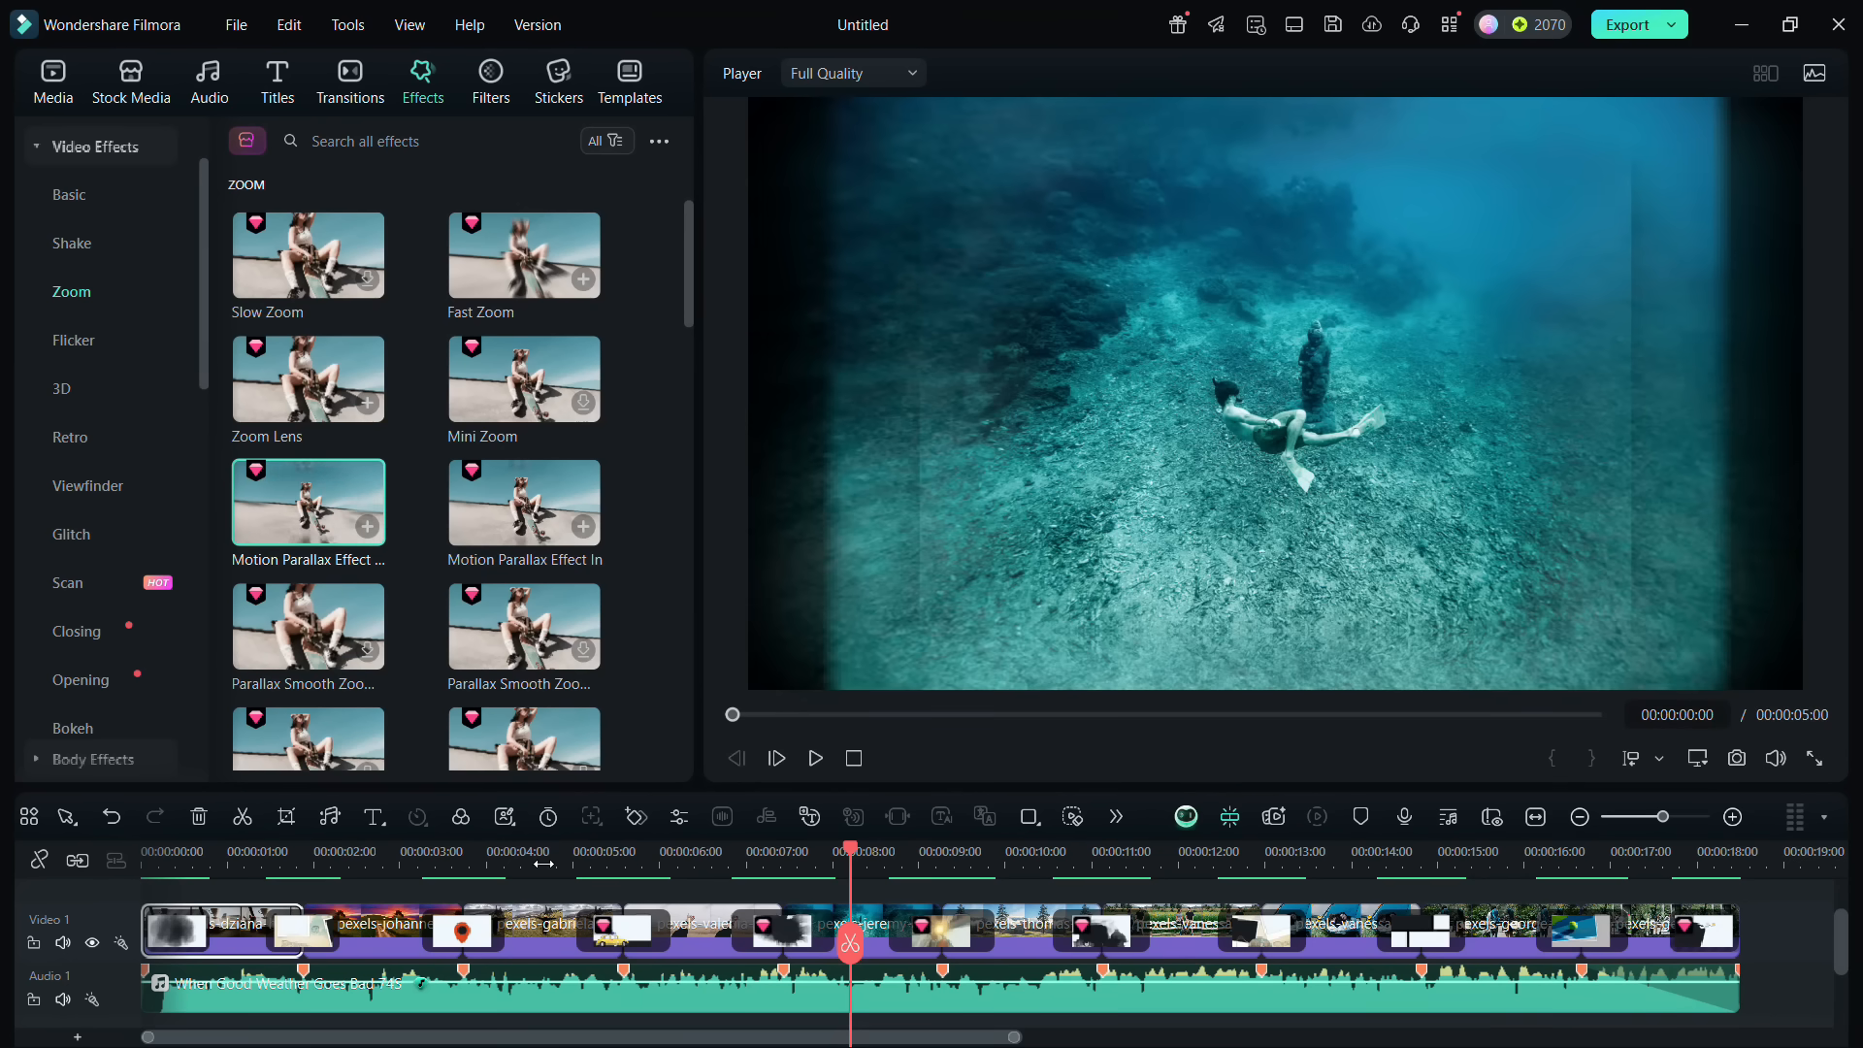
left_click(533, 859)
scroll(521, 509, "down", 10)
left_click(521, 509)
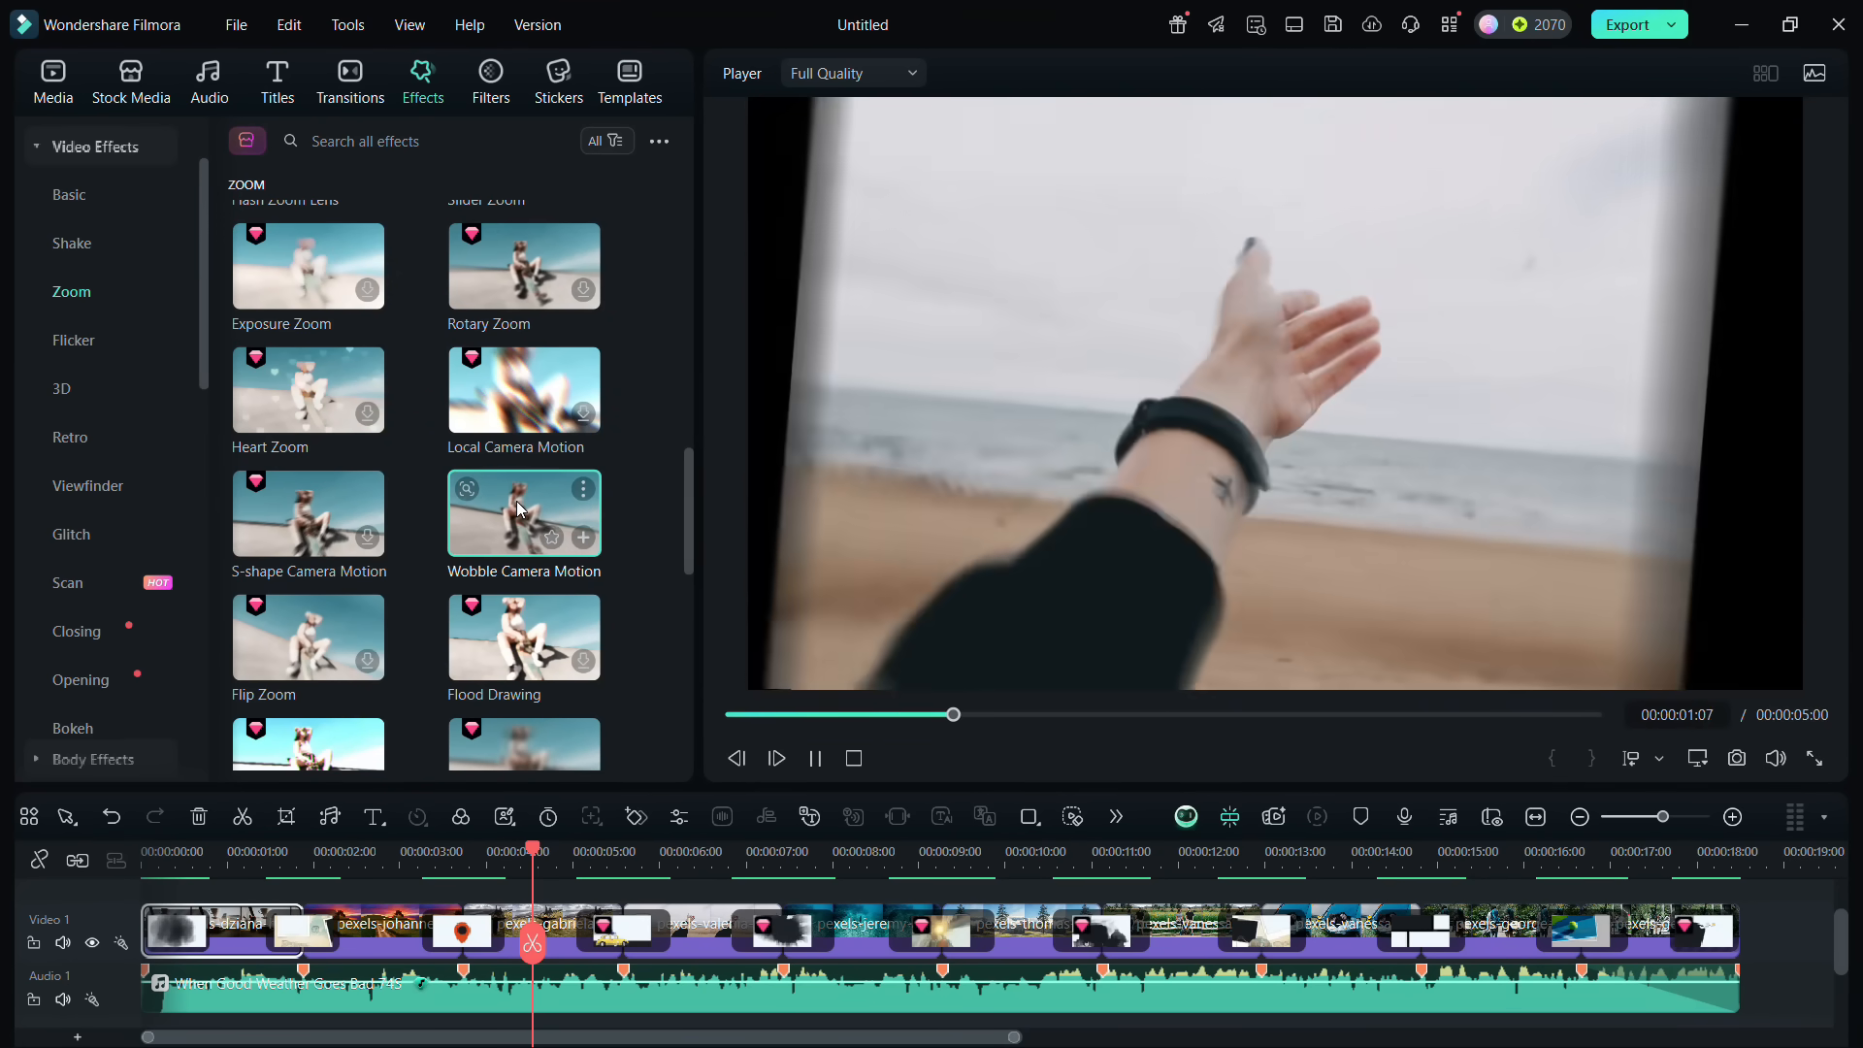
Preview the S-shape Camera Motion effect on the beach hand photo and the Freeze Zoom Focus effect
left_click(313, 521)
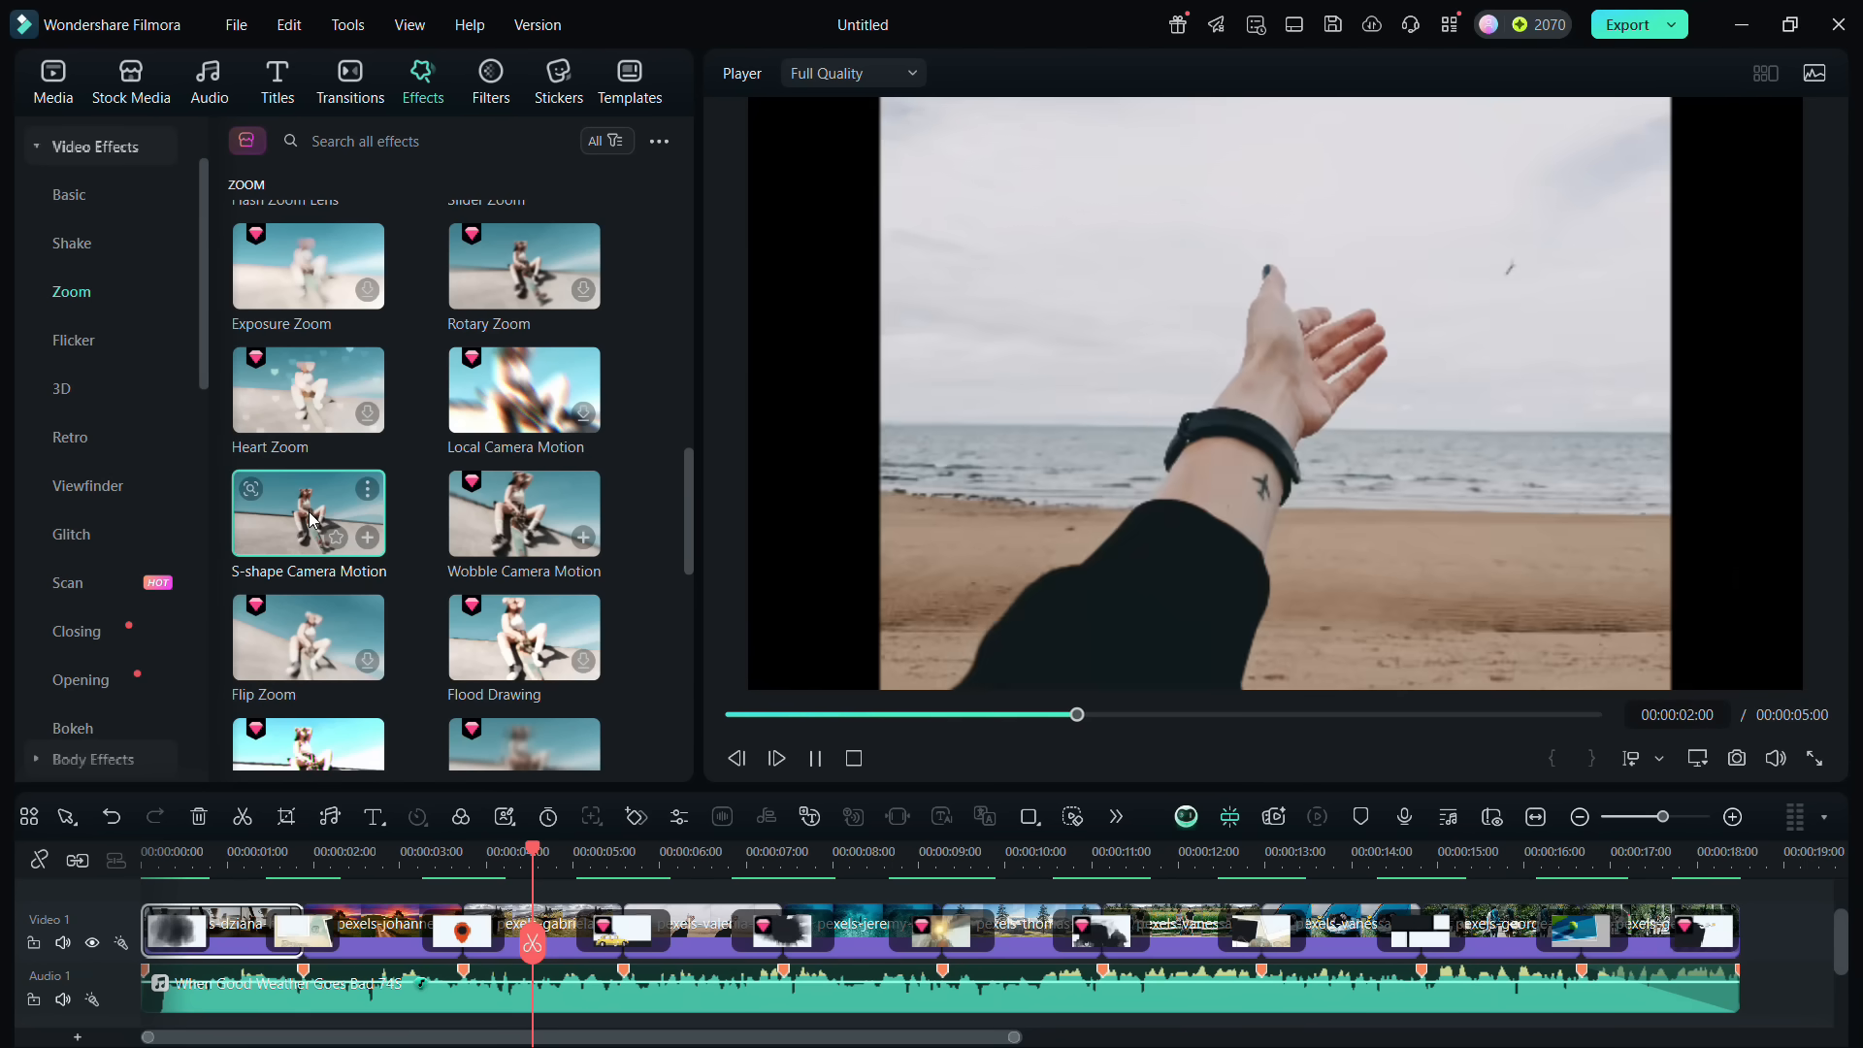
scroll(524, 478, "down", 5)
left_click(524, 477)
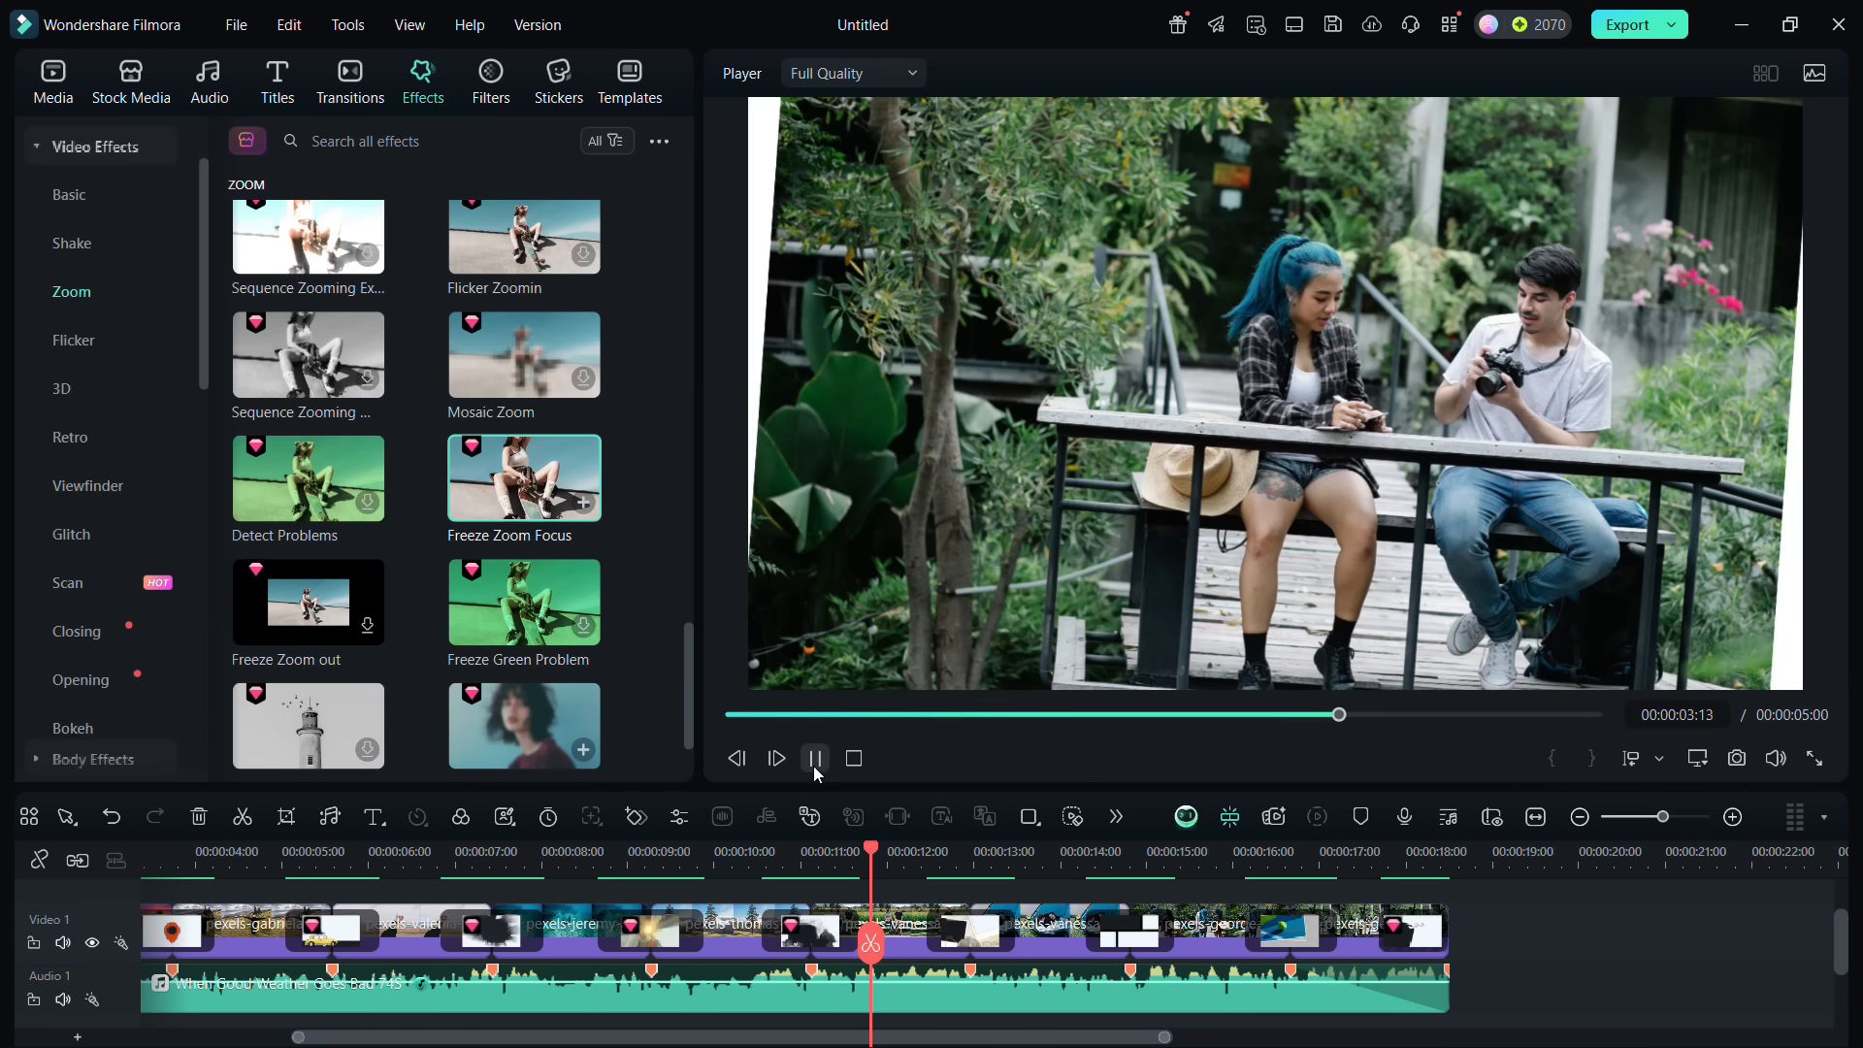
Browse the Bokeh video effects and preview Bokeh Motion Blur 1 on the cut to the underwater diver photo
left_click_drag(886, 1042, 736, 1041)
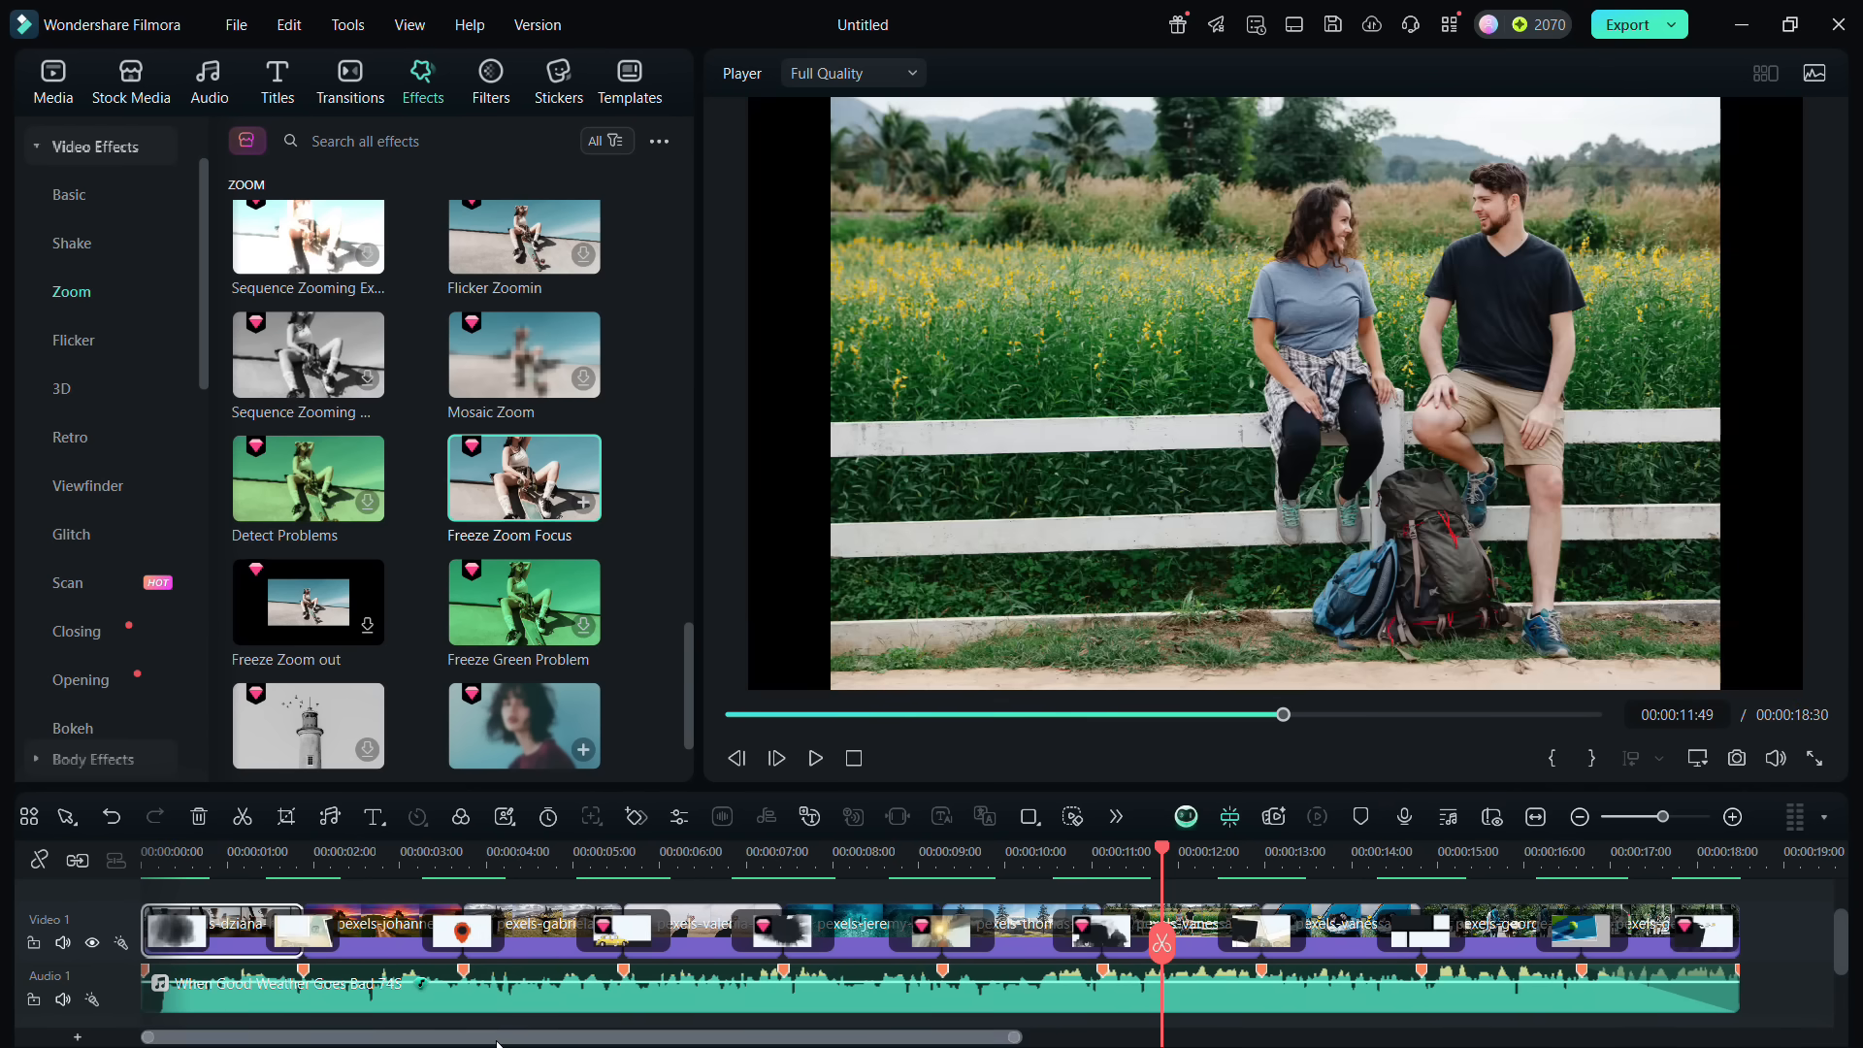
left_click(64, 683)
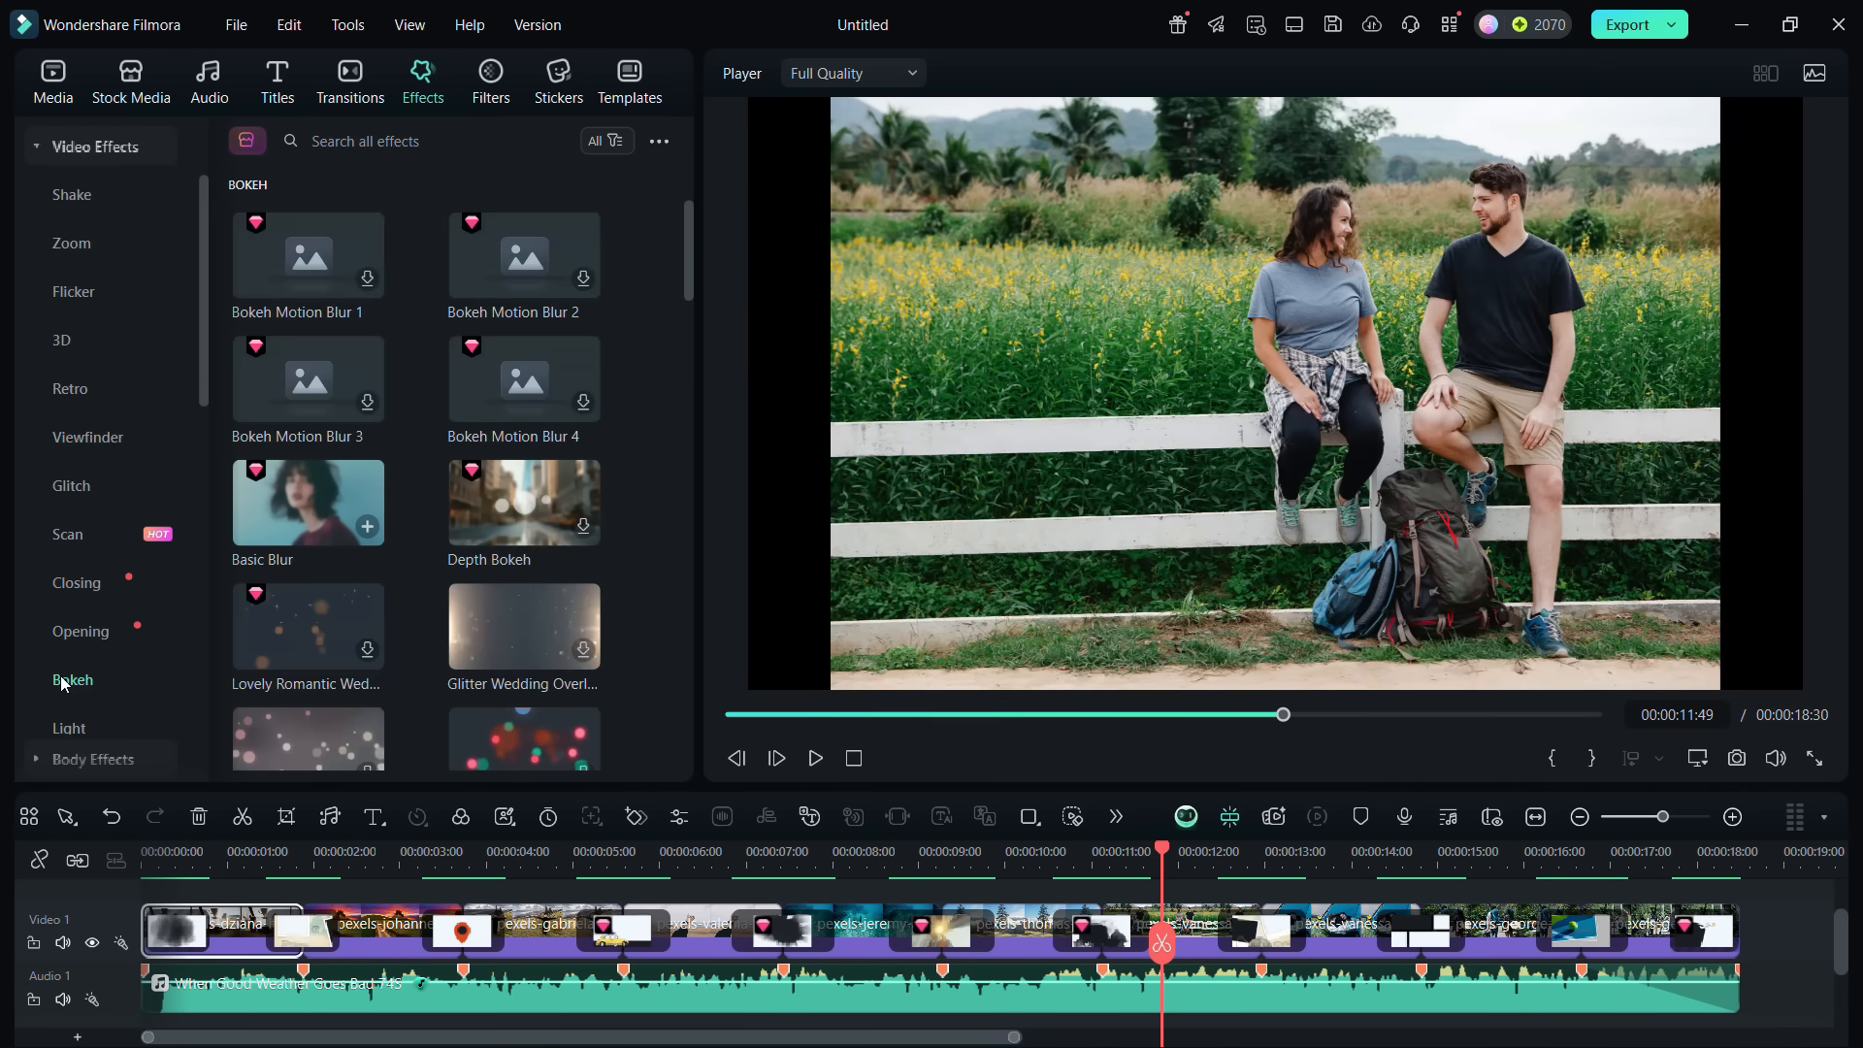
left_click(295, 248)
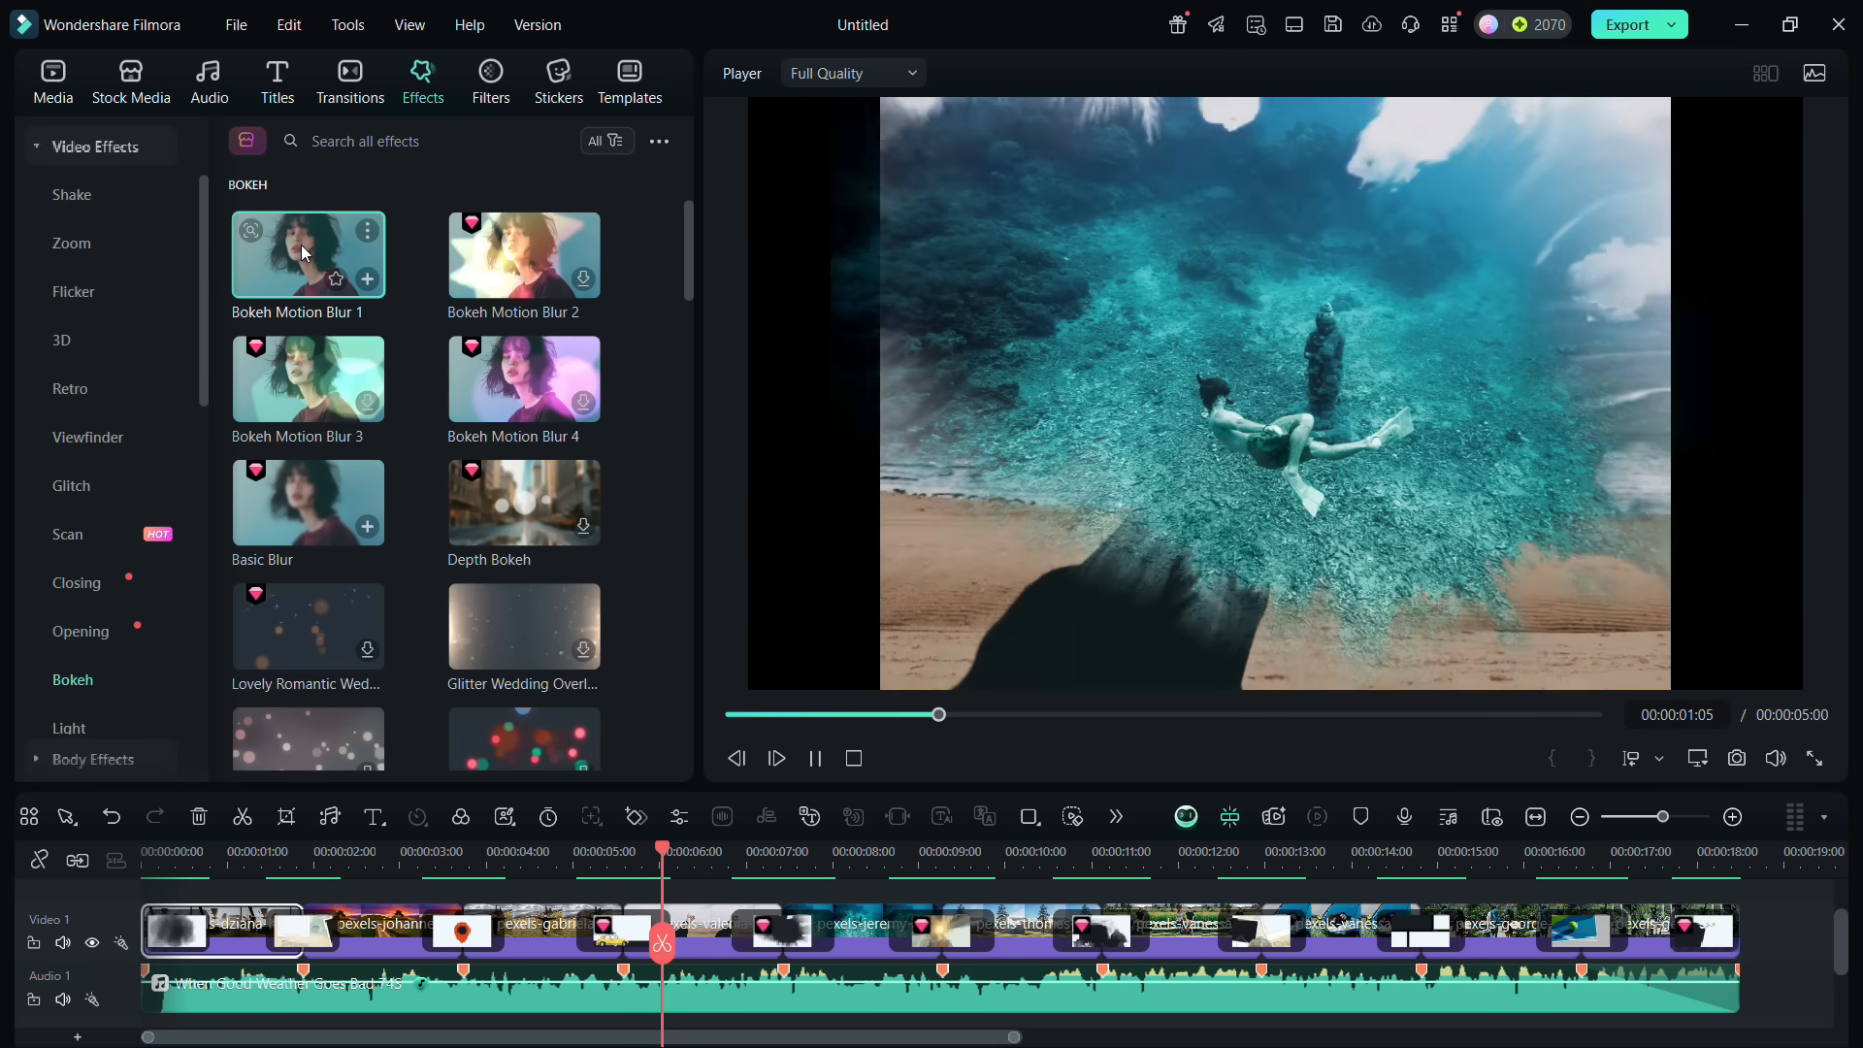
scroll(301, 245, "down", 4)
left_click(520, 555)
Browse the Multi-screen video effects and preview Vertical Scrolling and Multi-screen Page Turn from the pine tree photo
scroll(107, 534, "down", 5)
left_click(107, 486)
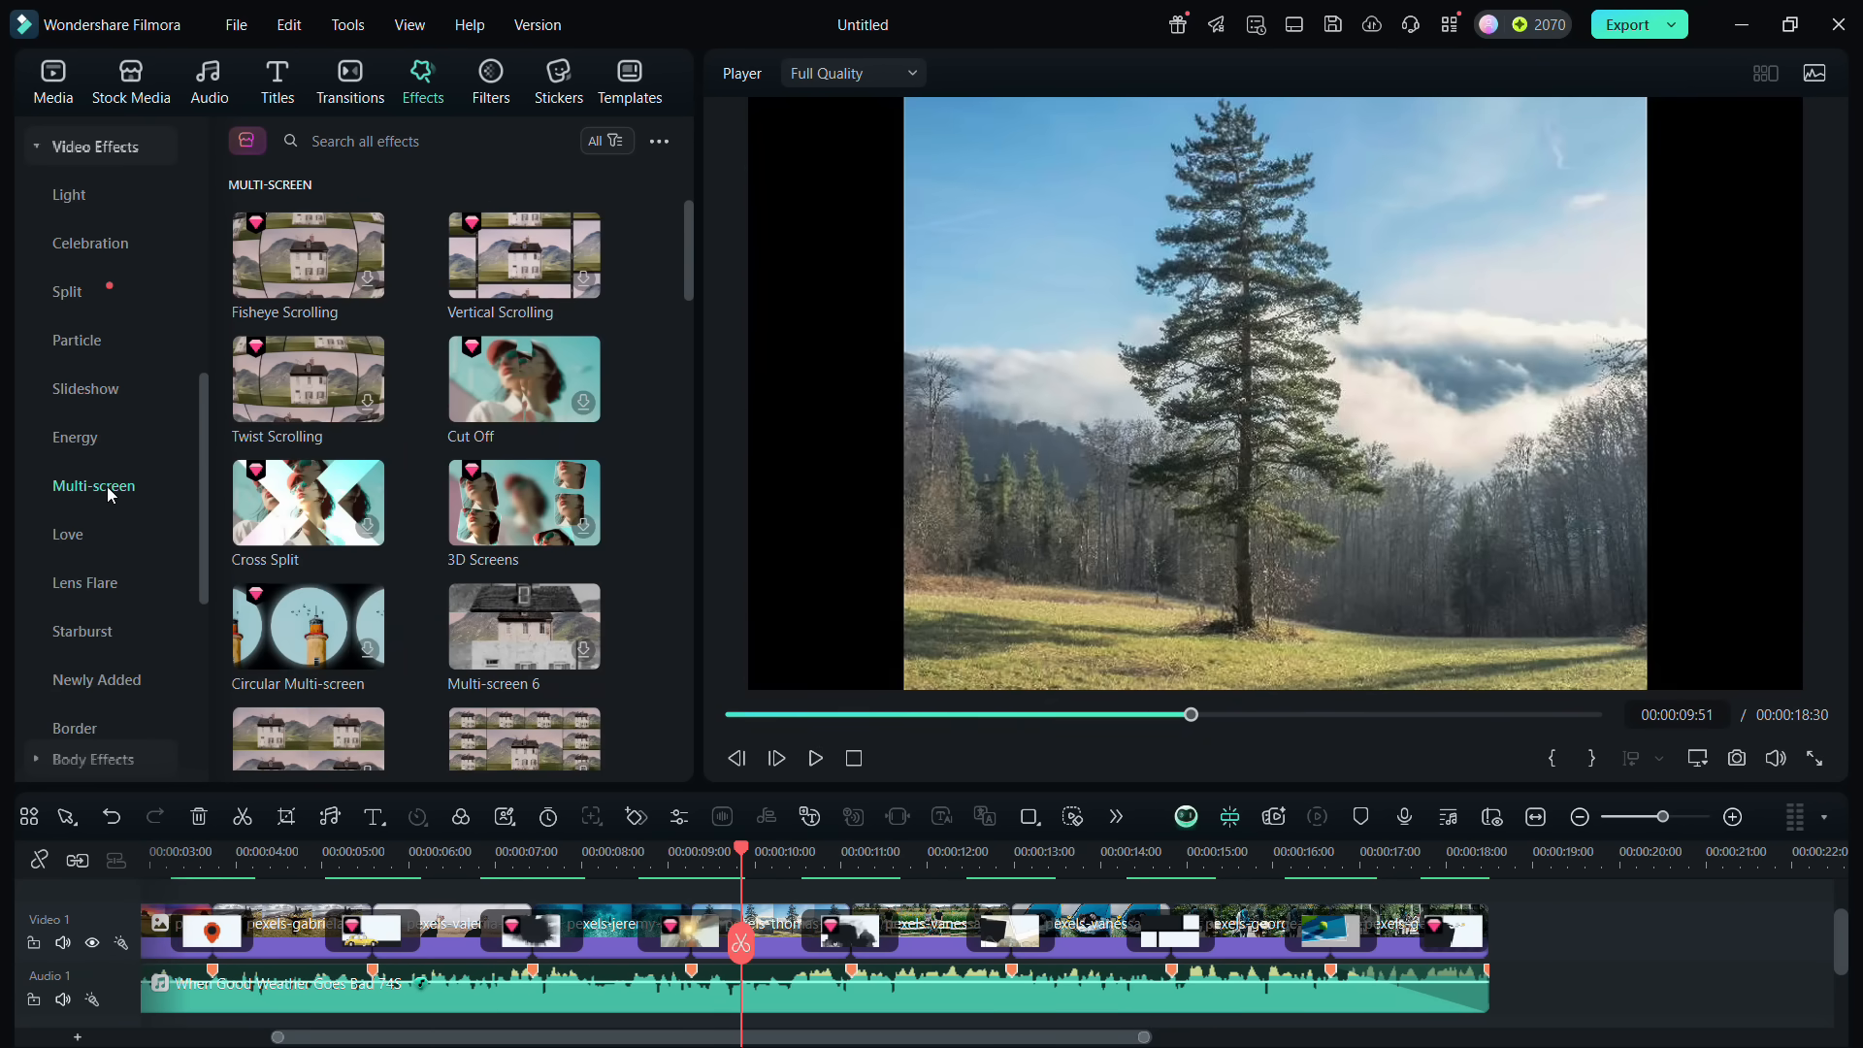
left_click(515, 236)
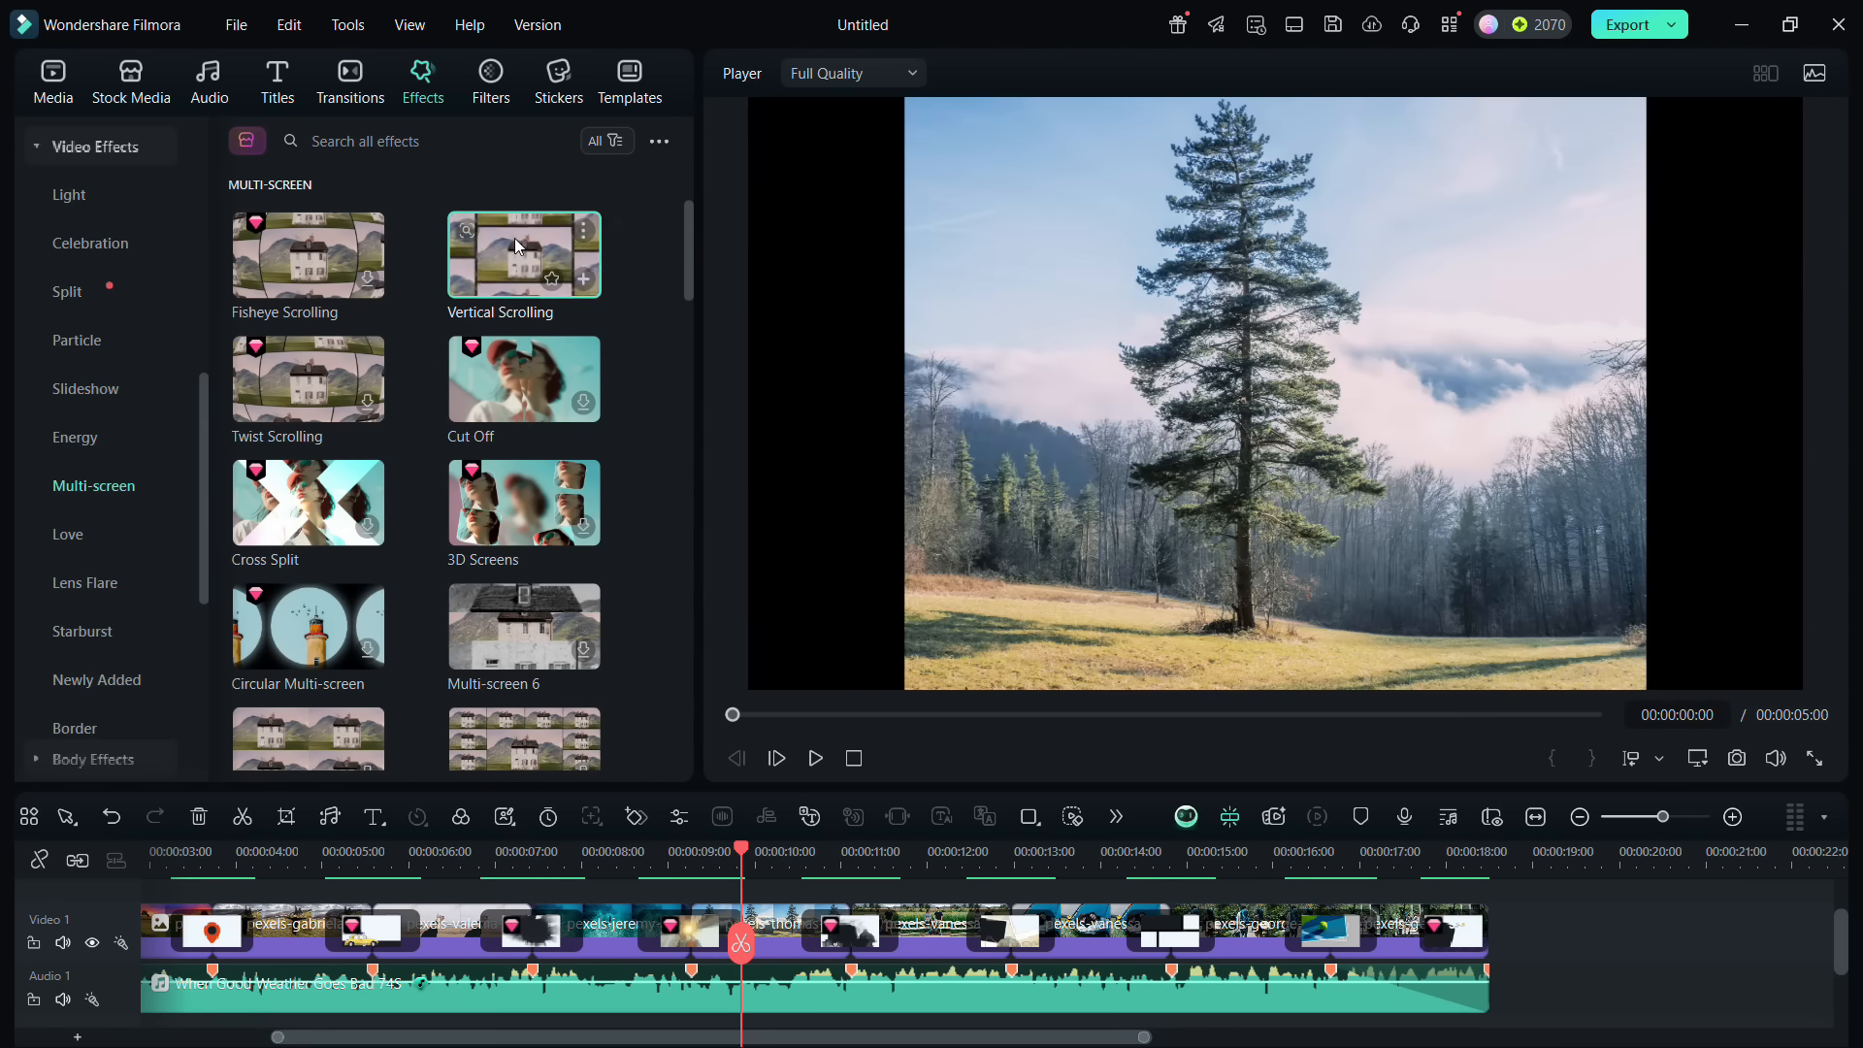
scroll(683, 282, "down", 5)
left_click(532, 489)
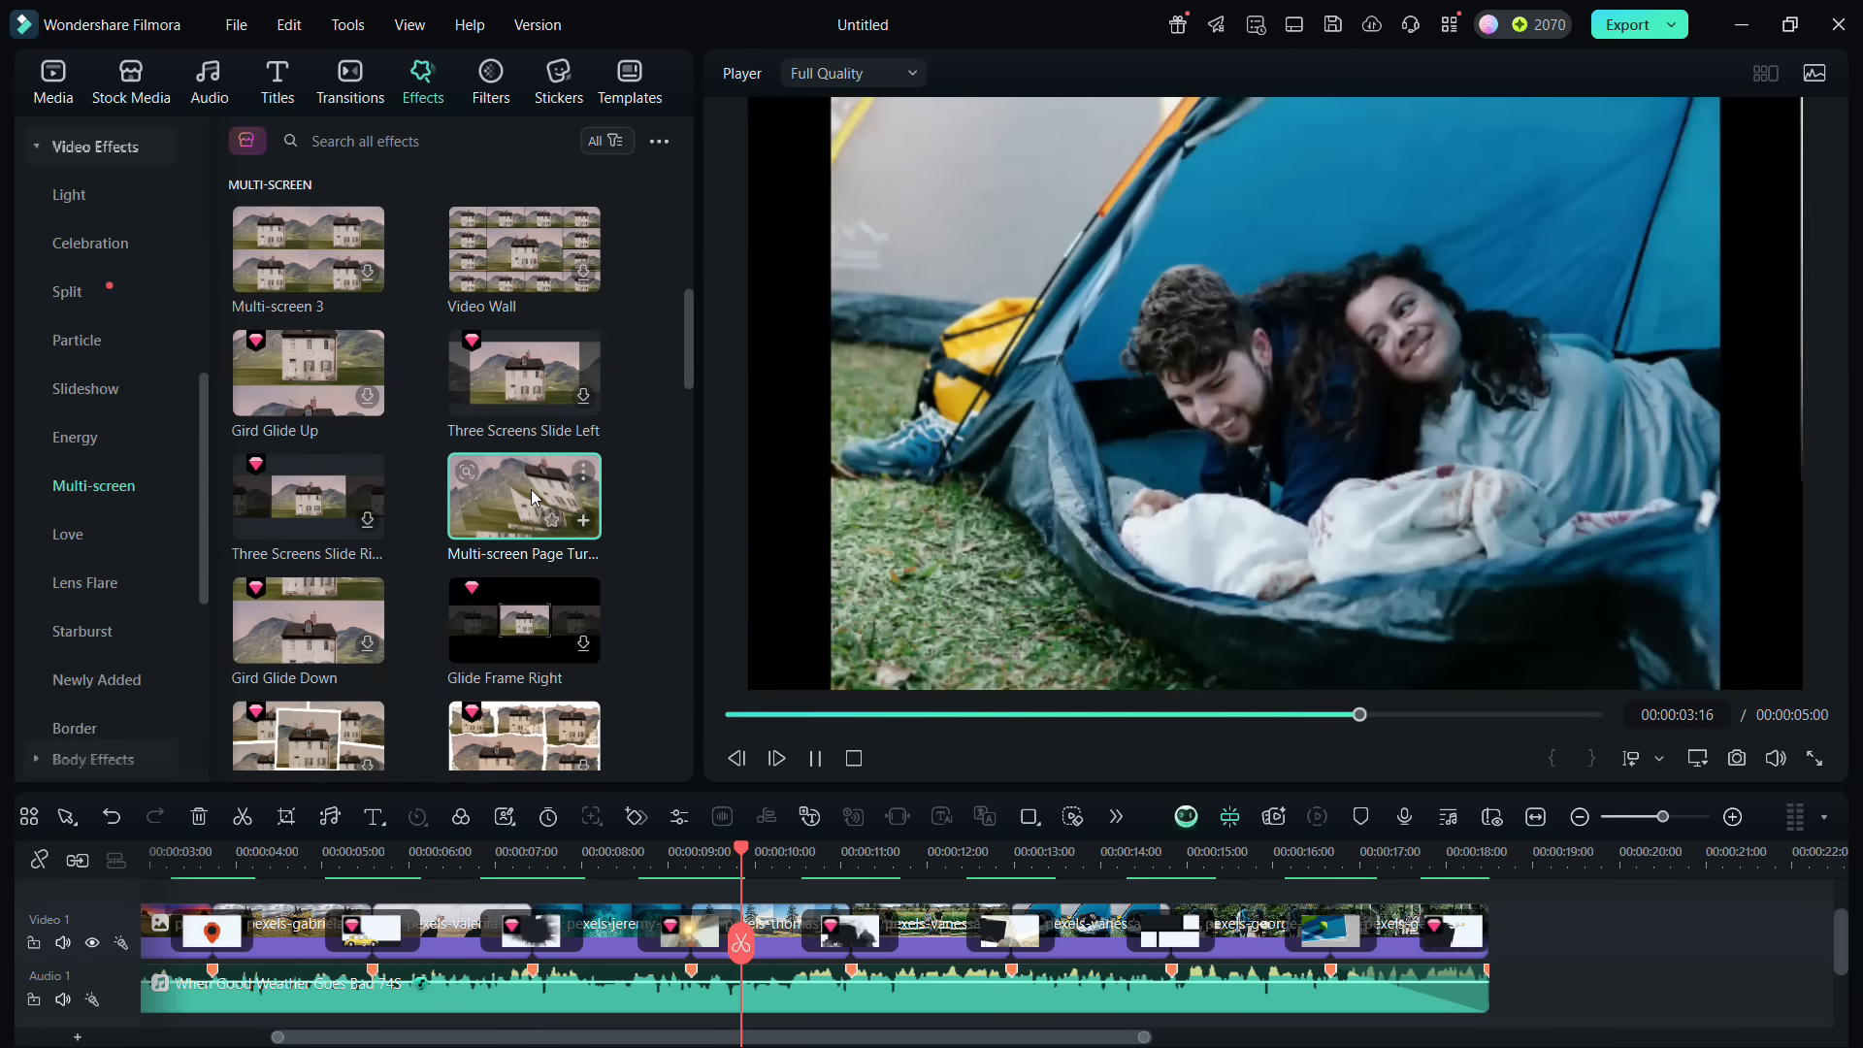
scroll(318, 493, "down", 10)
left_click(317, 493)
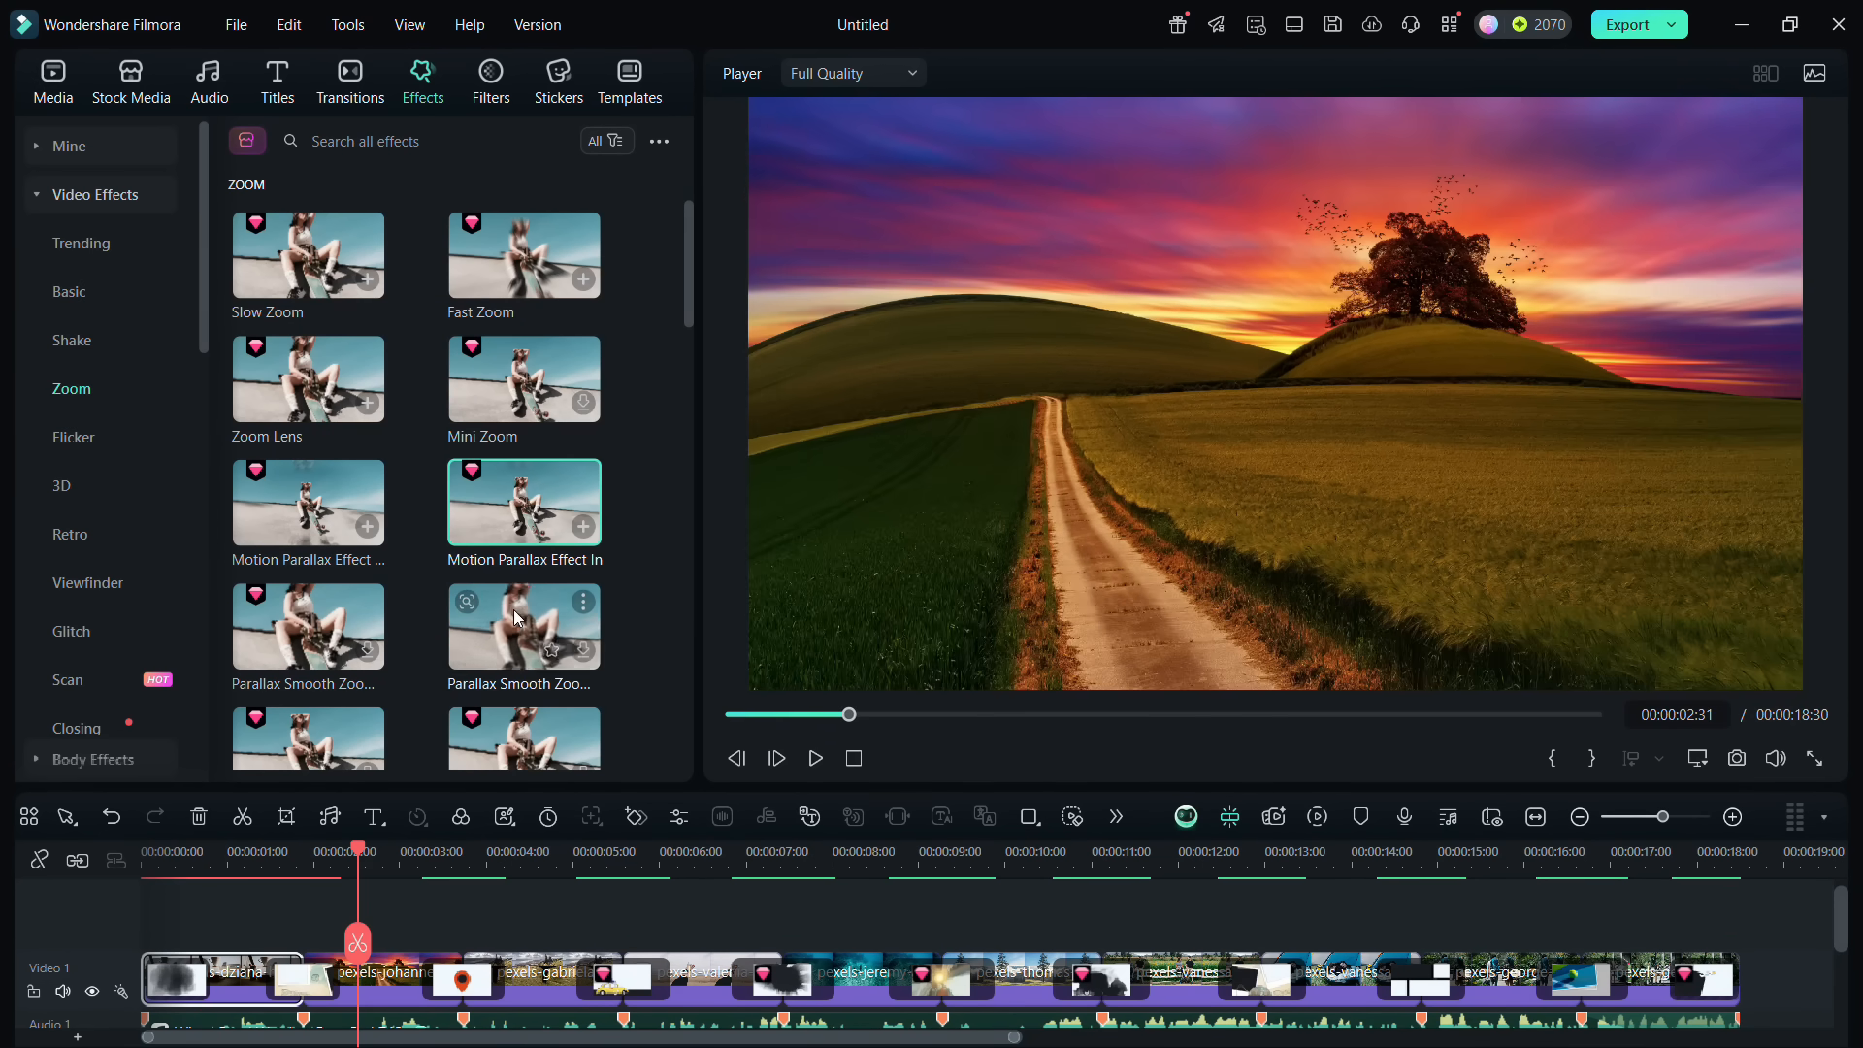
Preview the parallax effects in the Zoom category on the sunset country road photo
left_click(518, 618)
scroll(520, 573, "down", 5)
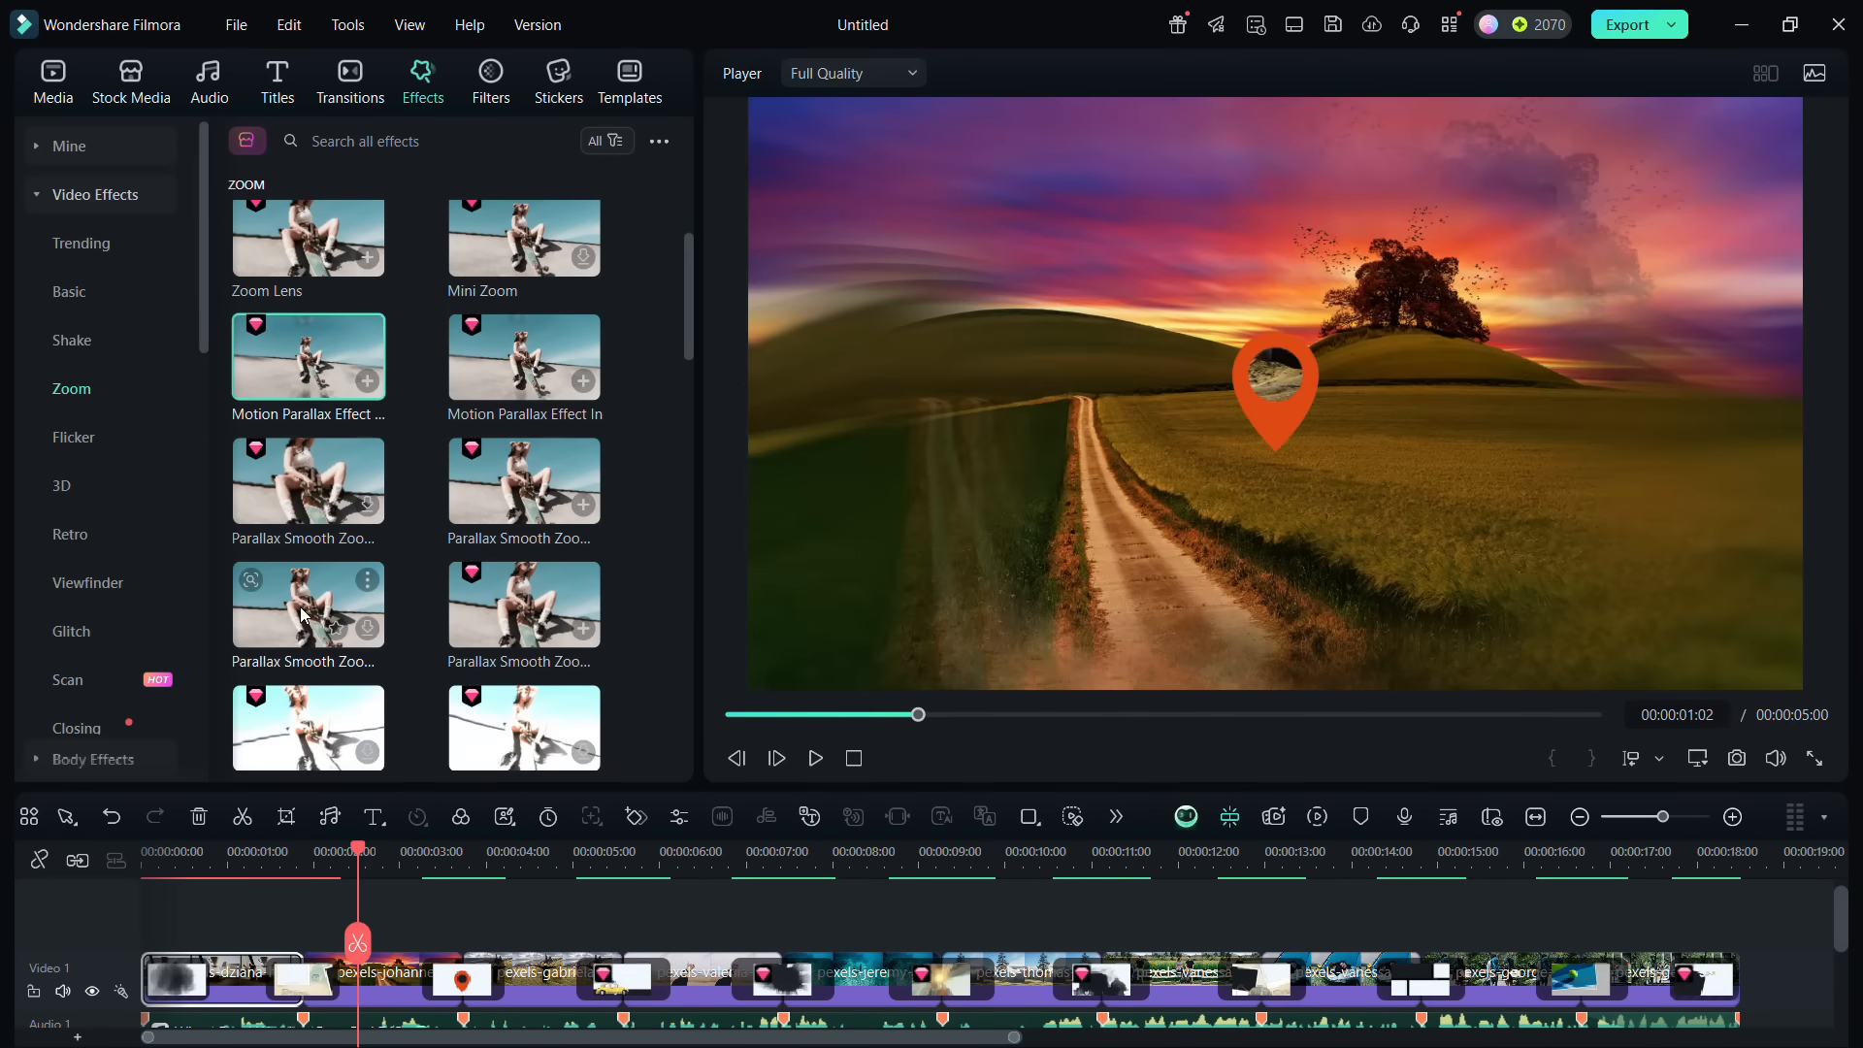
Search the titles for "travel", preview the Travel Journal Pack opener and look through the remaining travel titles
left_click(277, 82)
left_click(371, 140)
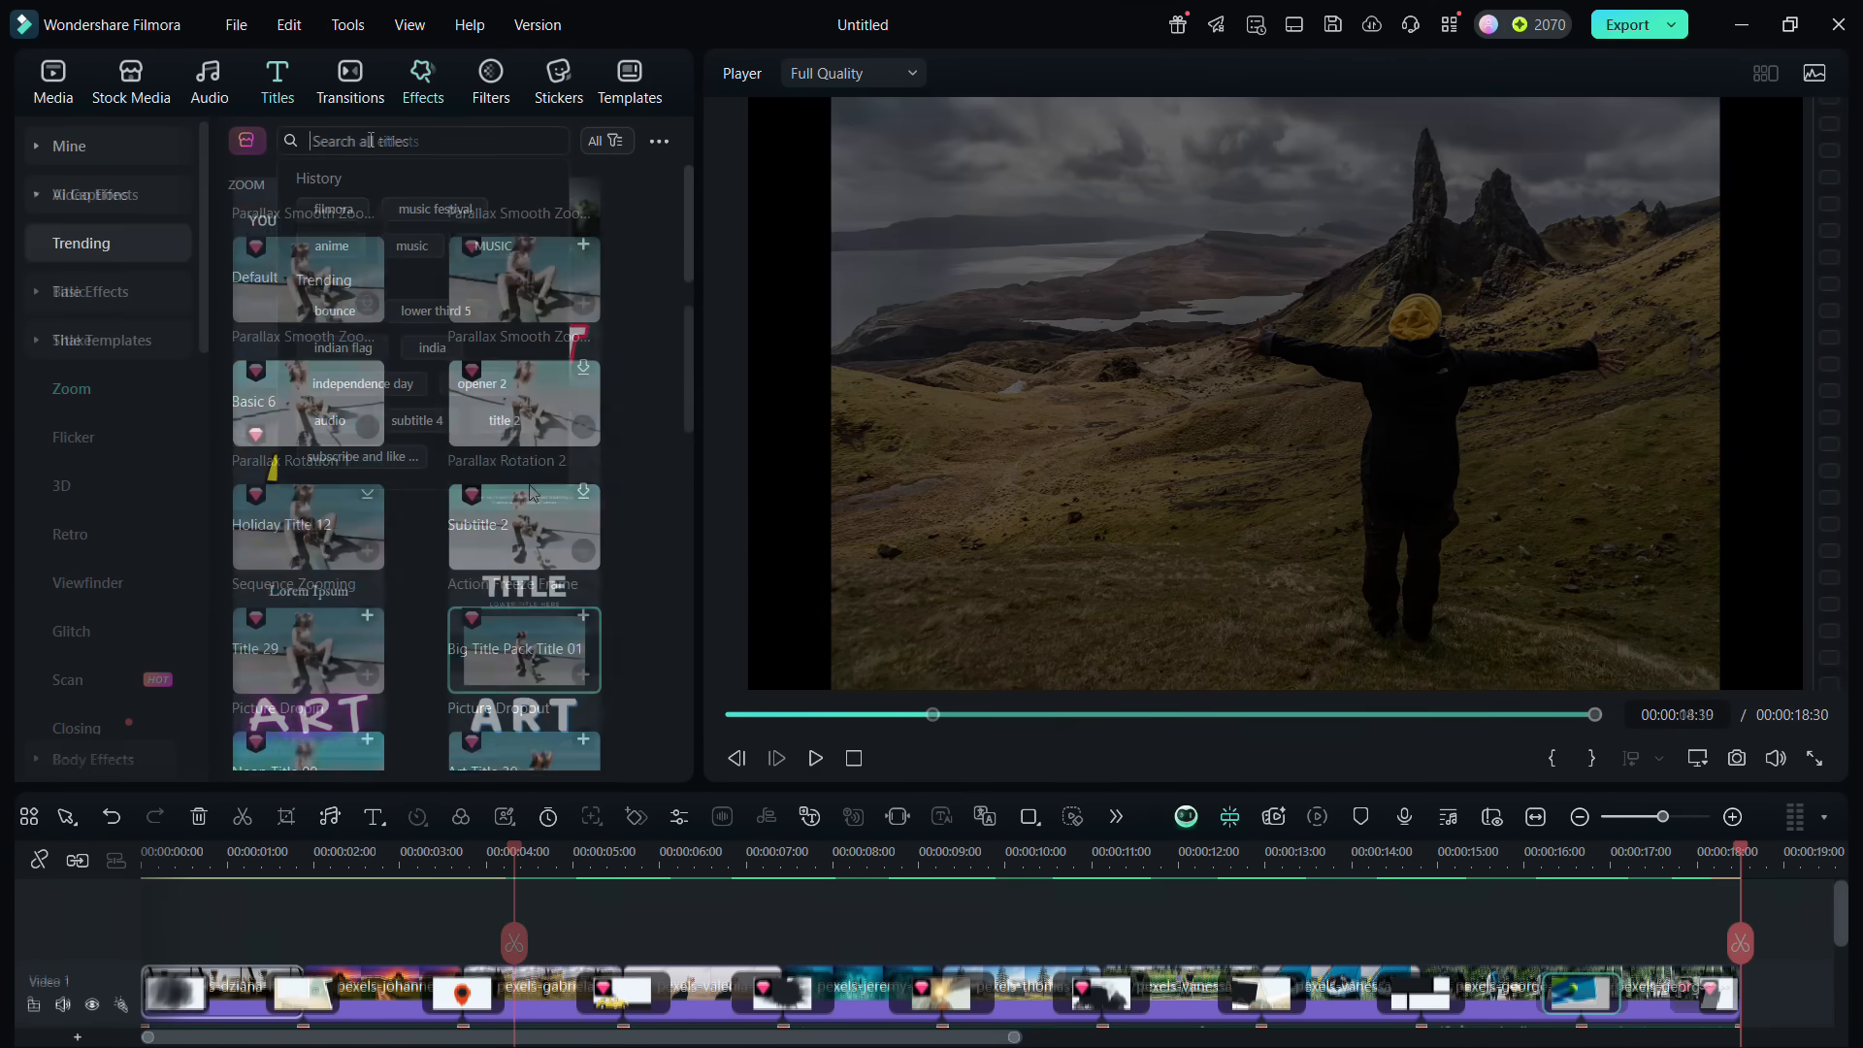
type("travel")
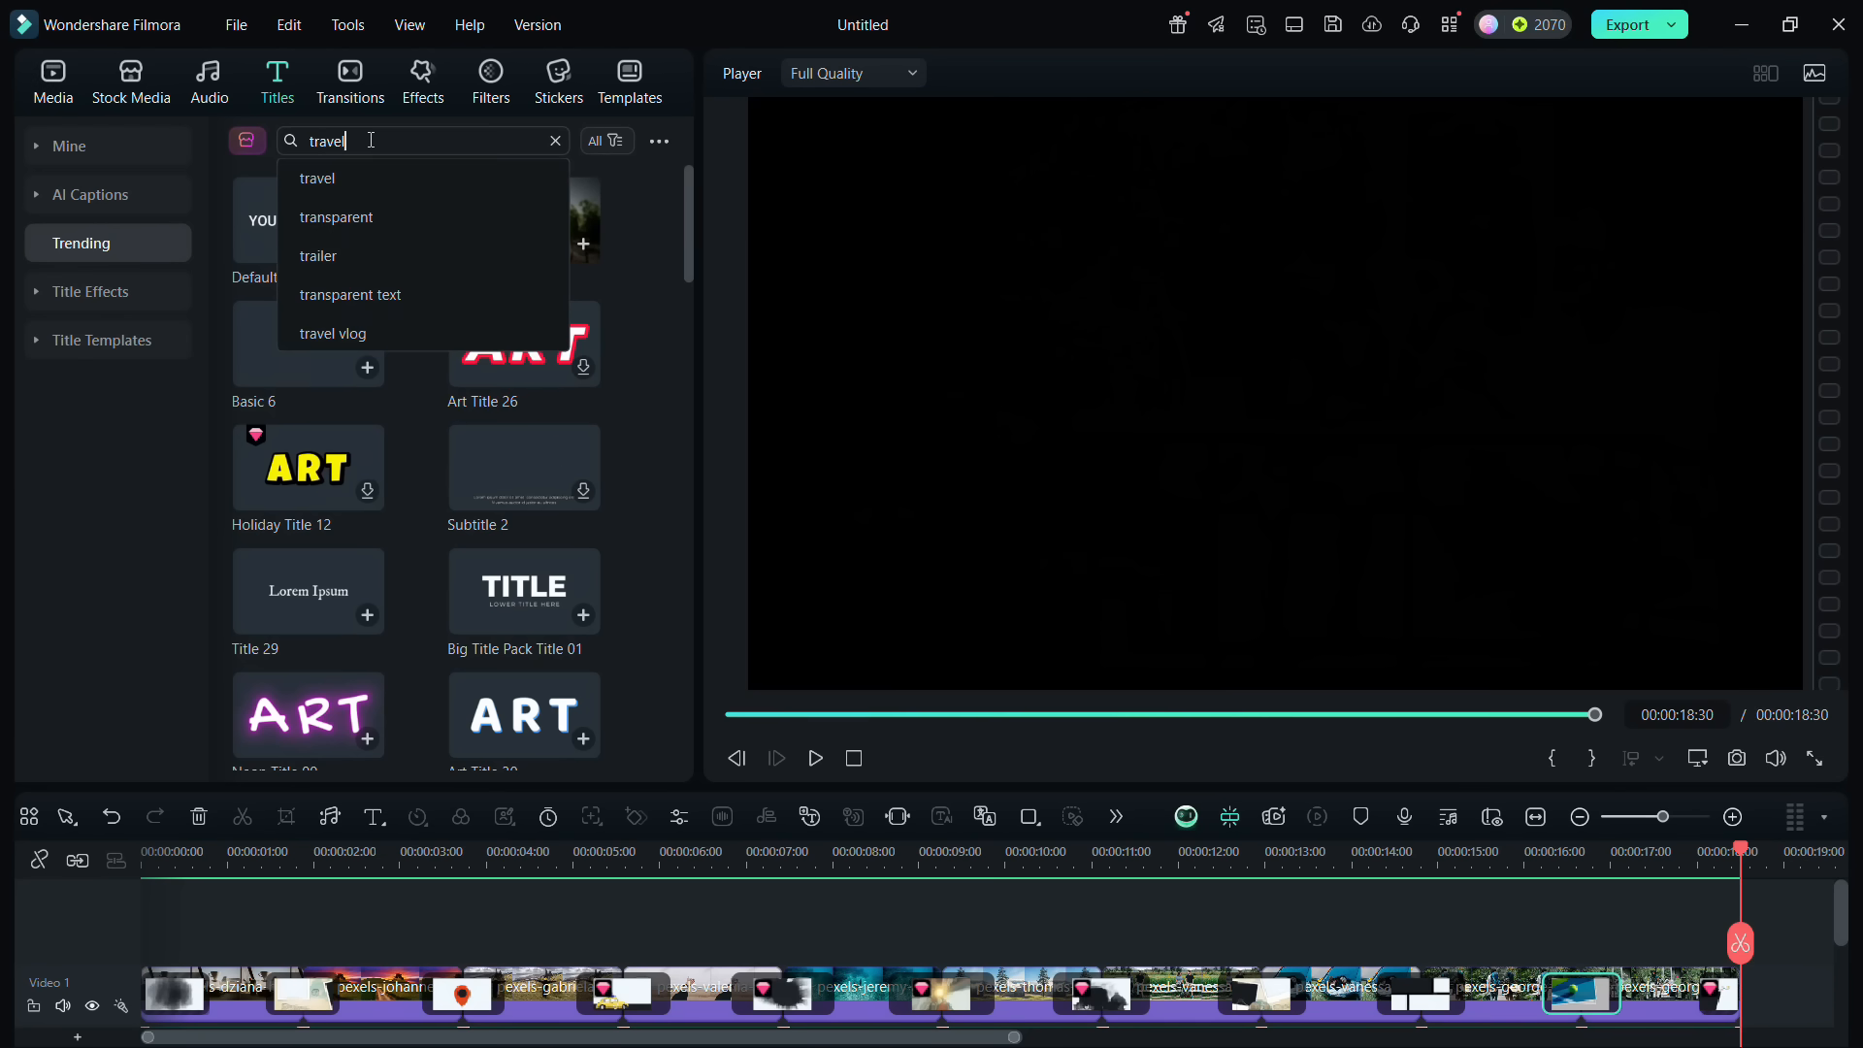
key("Return")
left_click(524, 205)
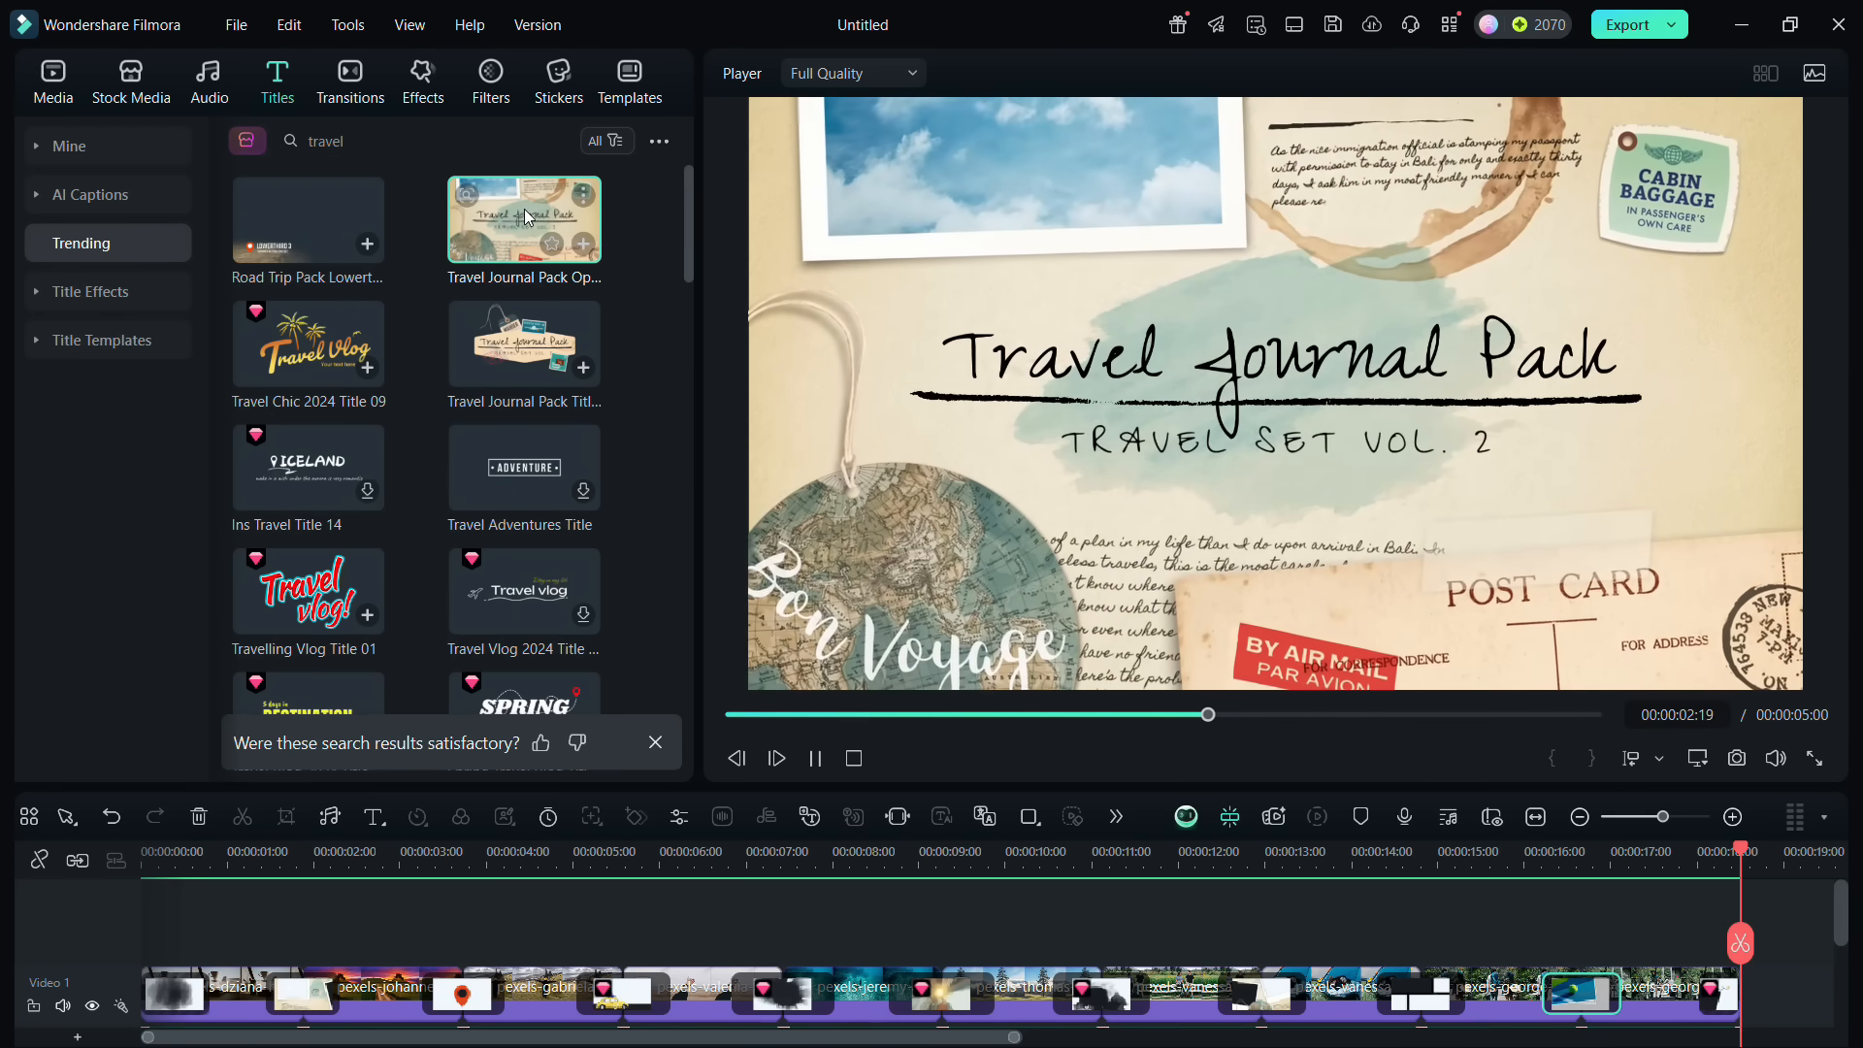
scroll(524, 213, "down", 5)
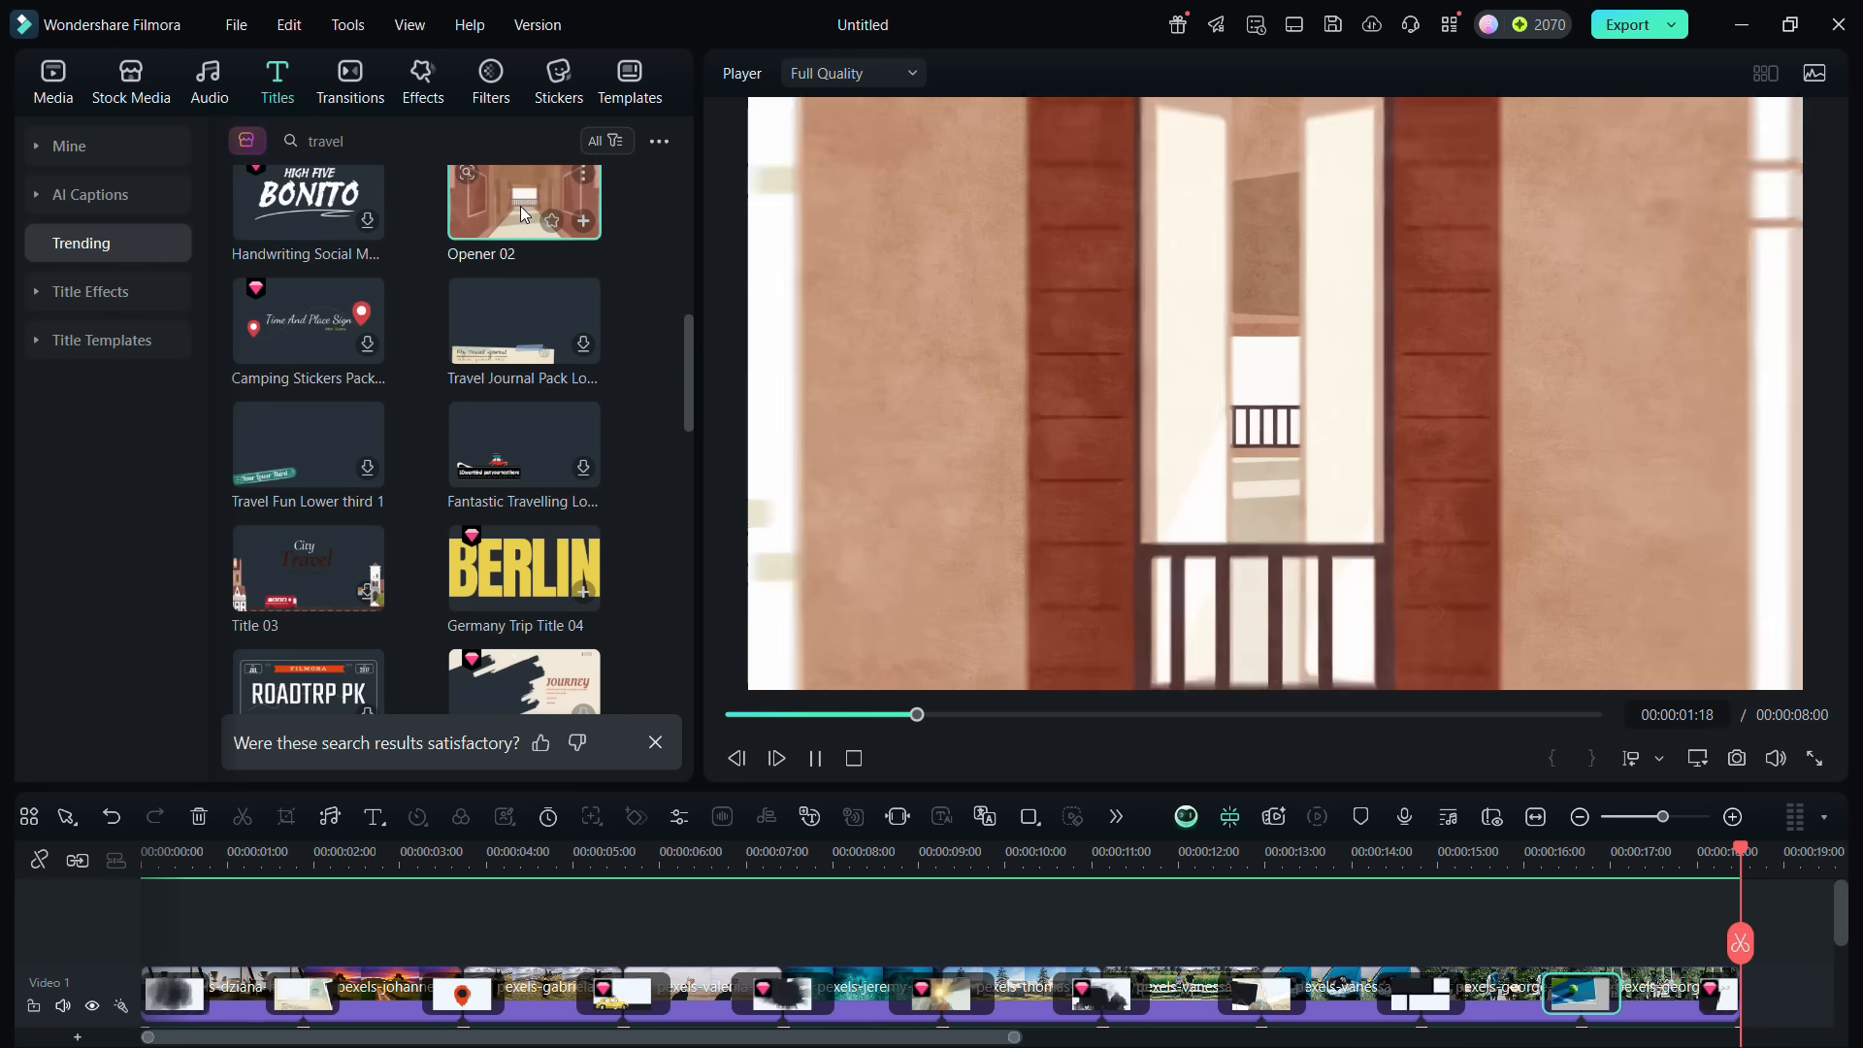
scroll(522, 214, "down", 1)
scroll(521, 205, "down", 10)
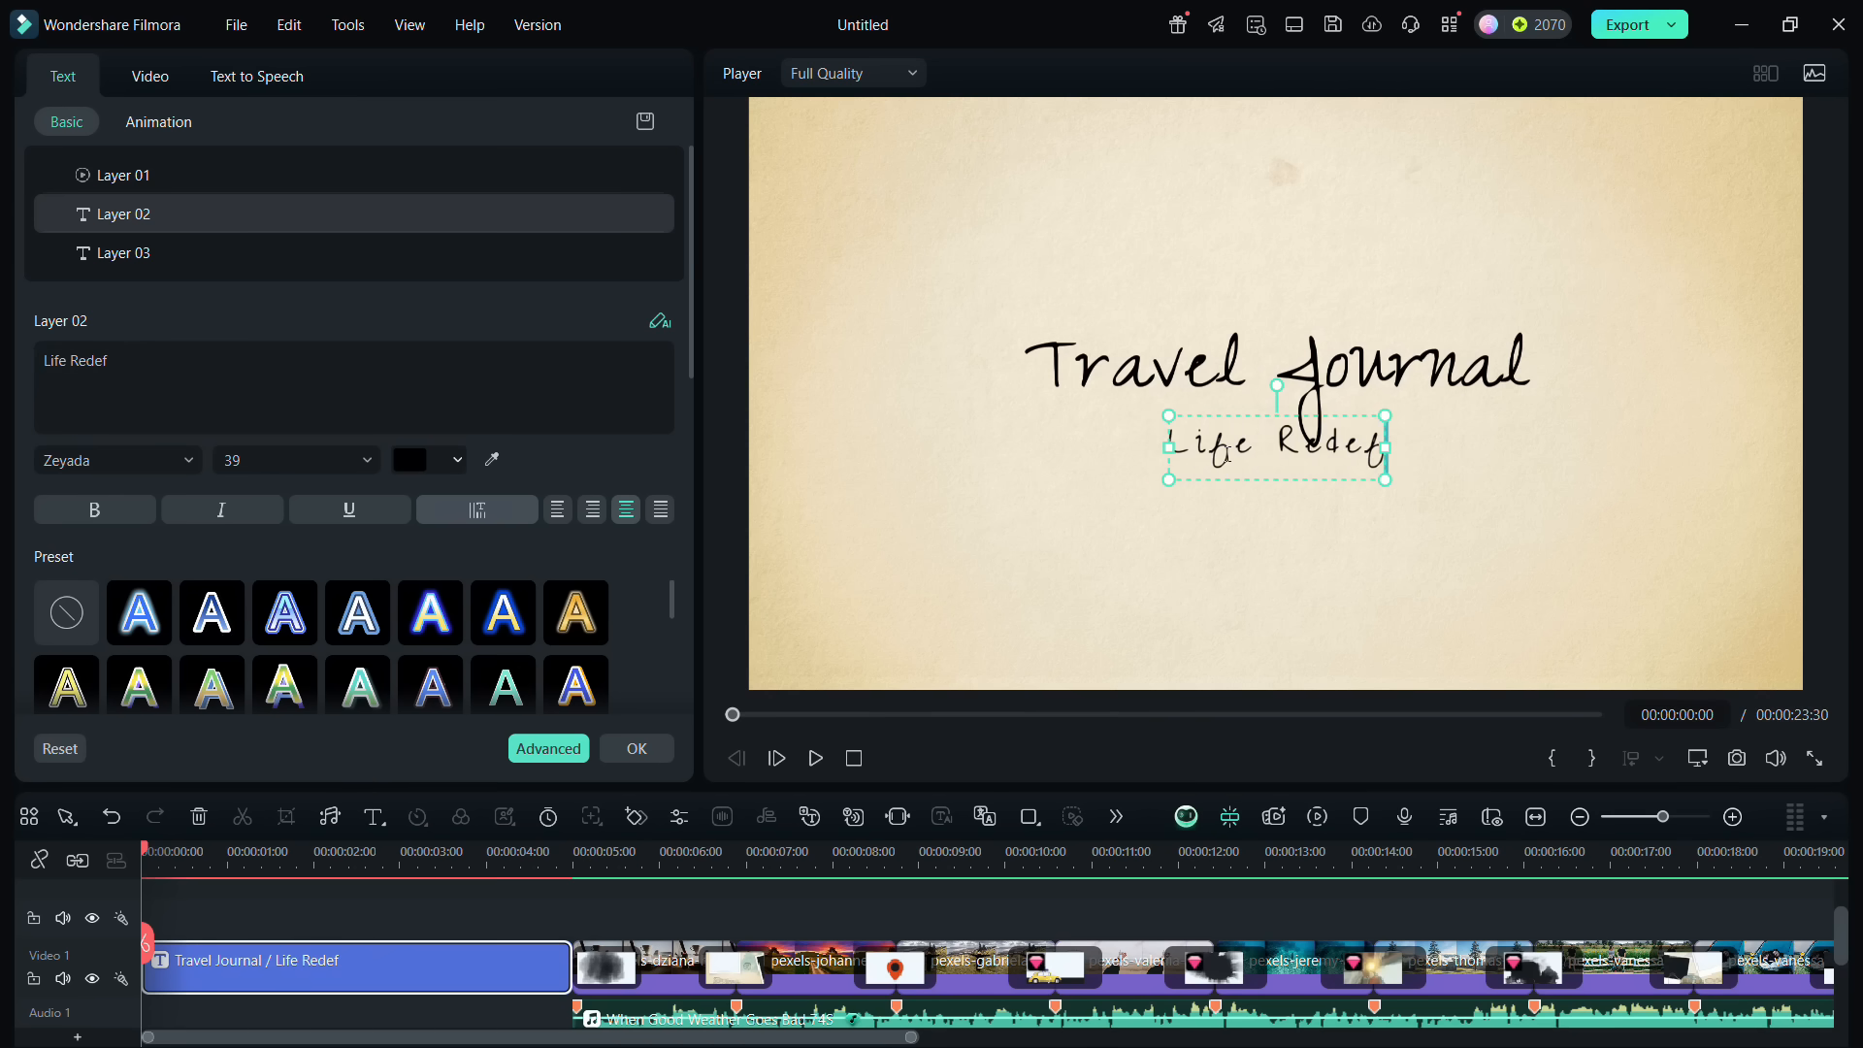
Complete the second text line of the Travel Journal opener as "Life Redefined" and play the opener
key("space")
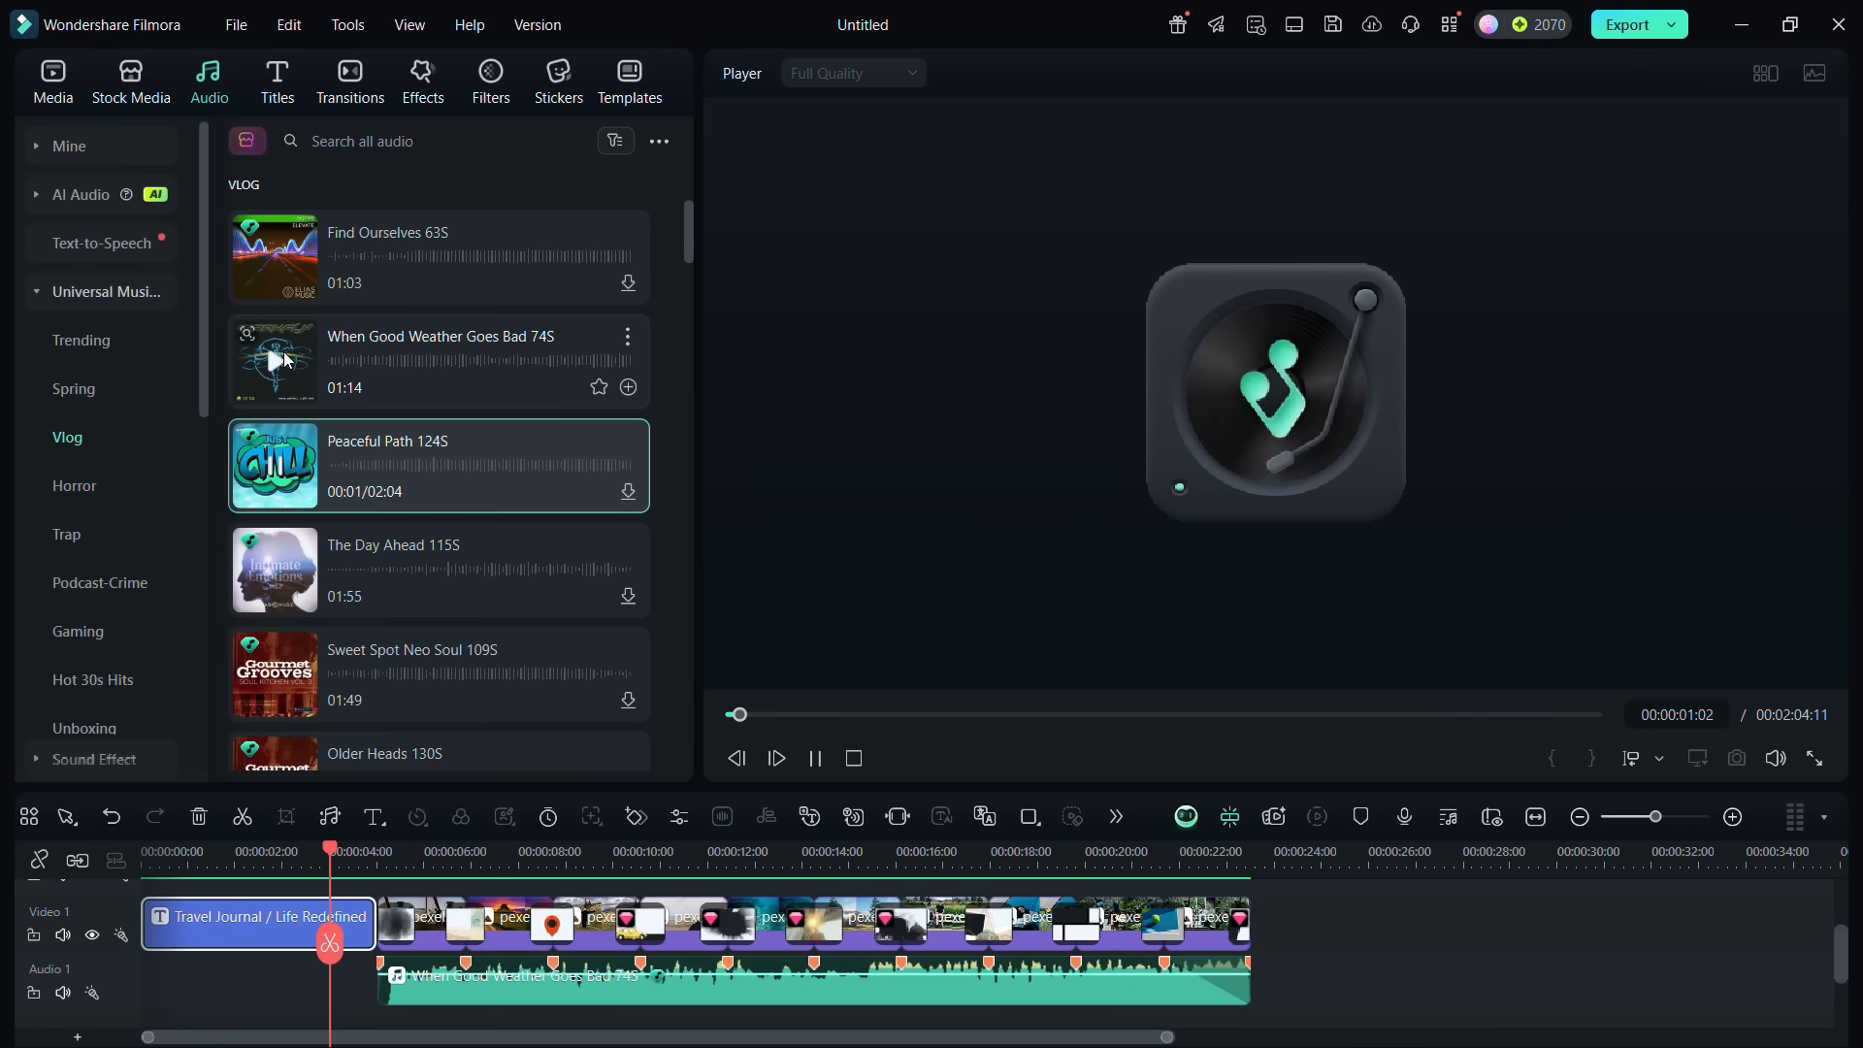
Add Sweet Spot Neo Soul 109S from the Vlog music beneath the opener, trim it to the opener's length and play it back
scroll(283, 538, "down", 3)
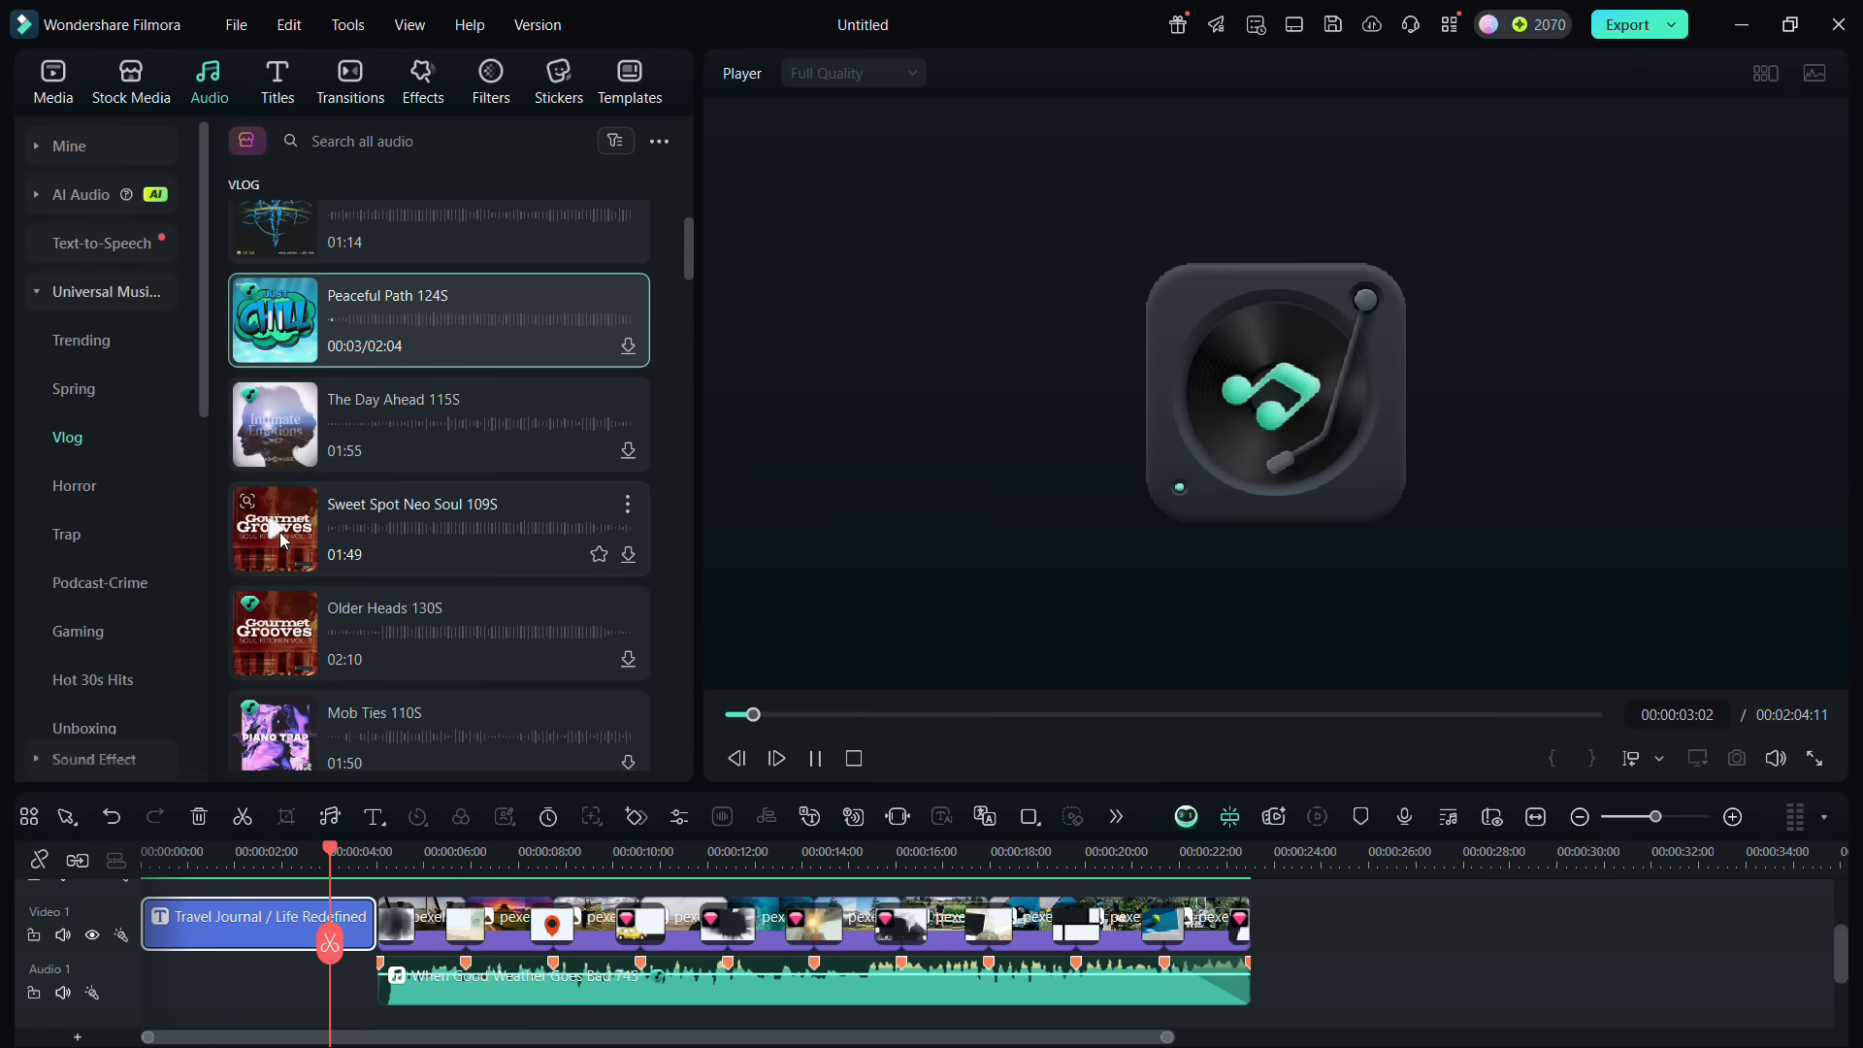
left_click(272, 533)
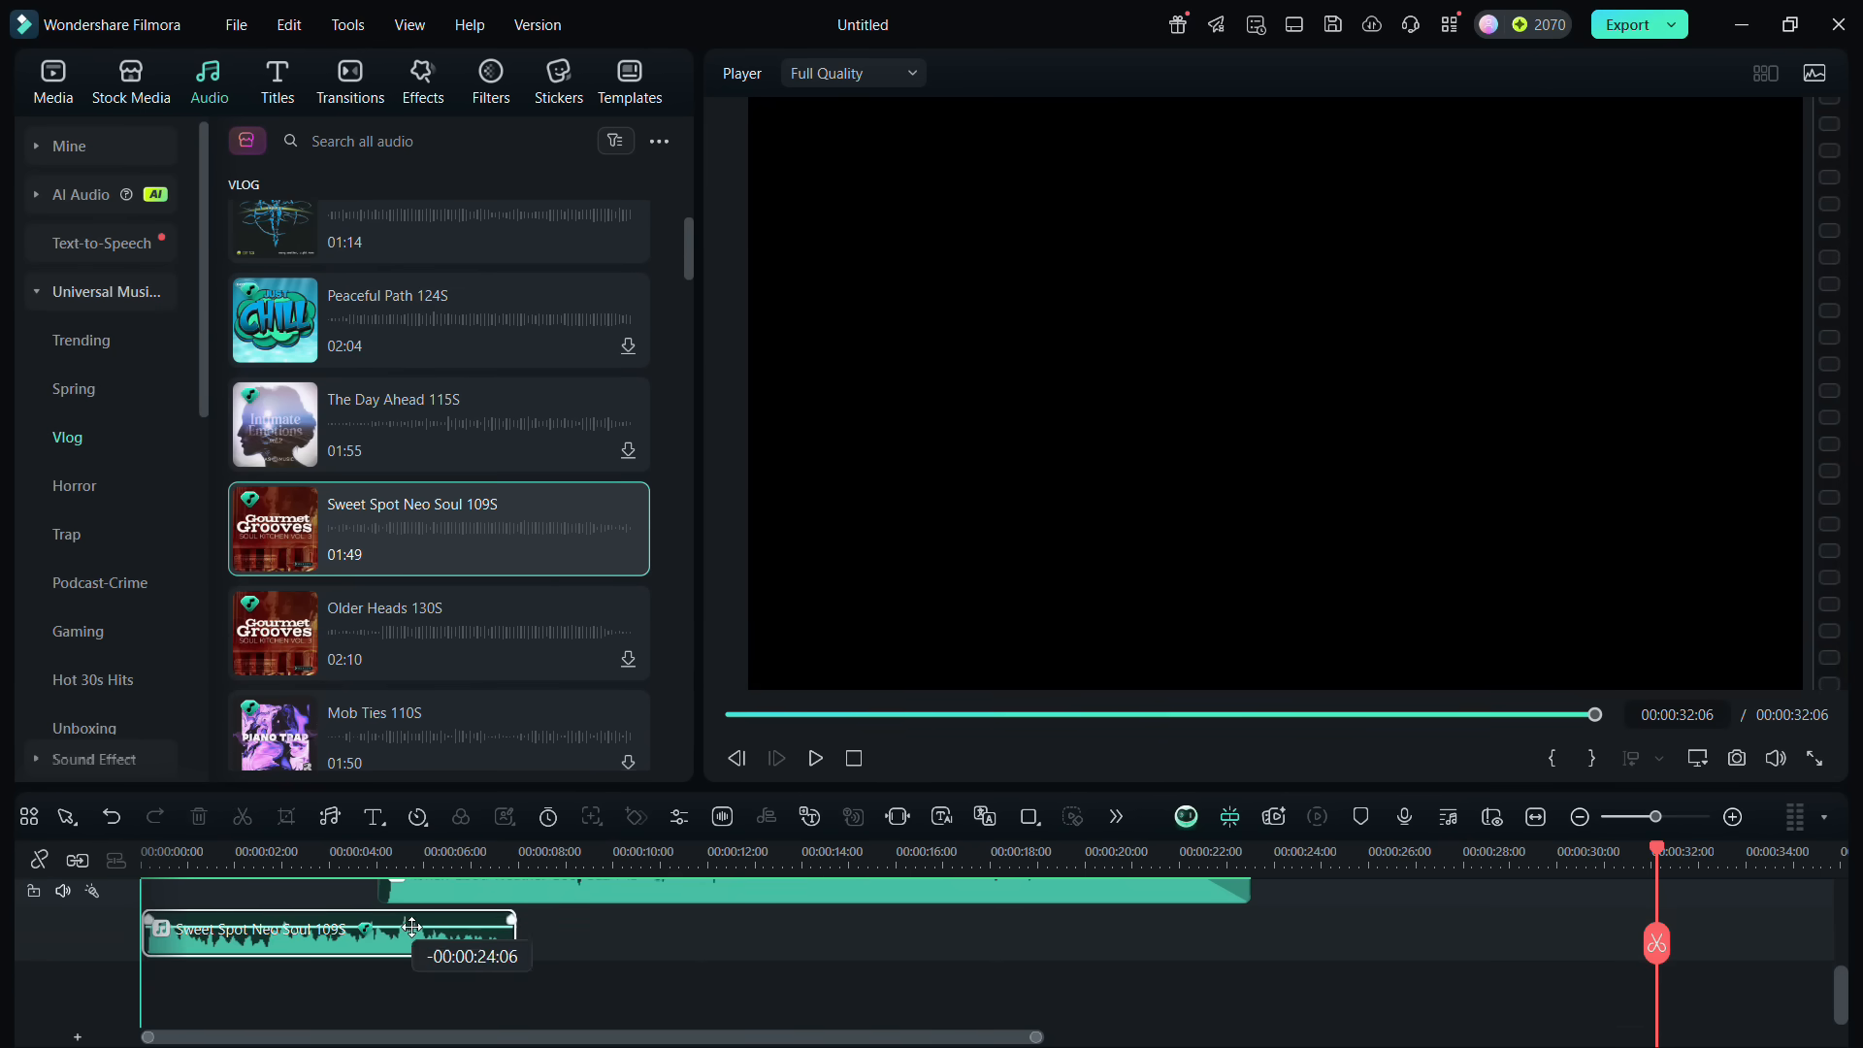
left_click_drag(521, 931, 307, 905)
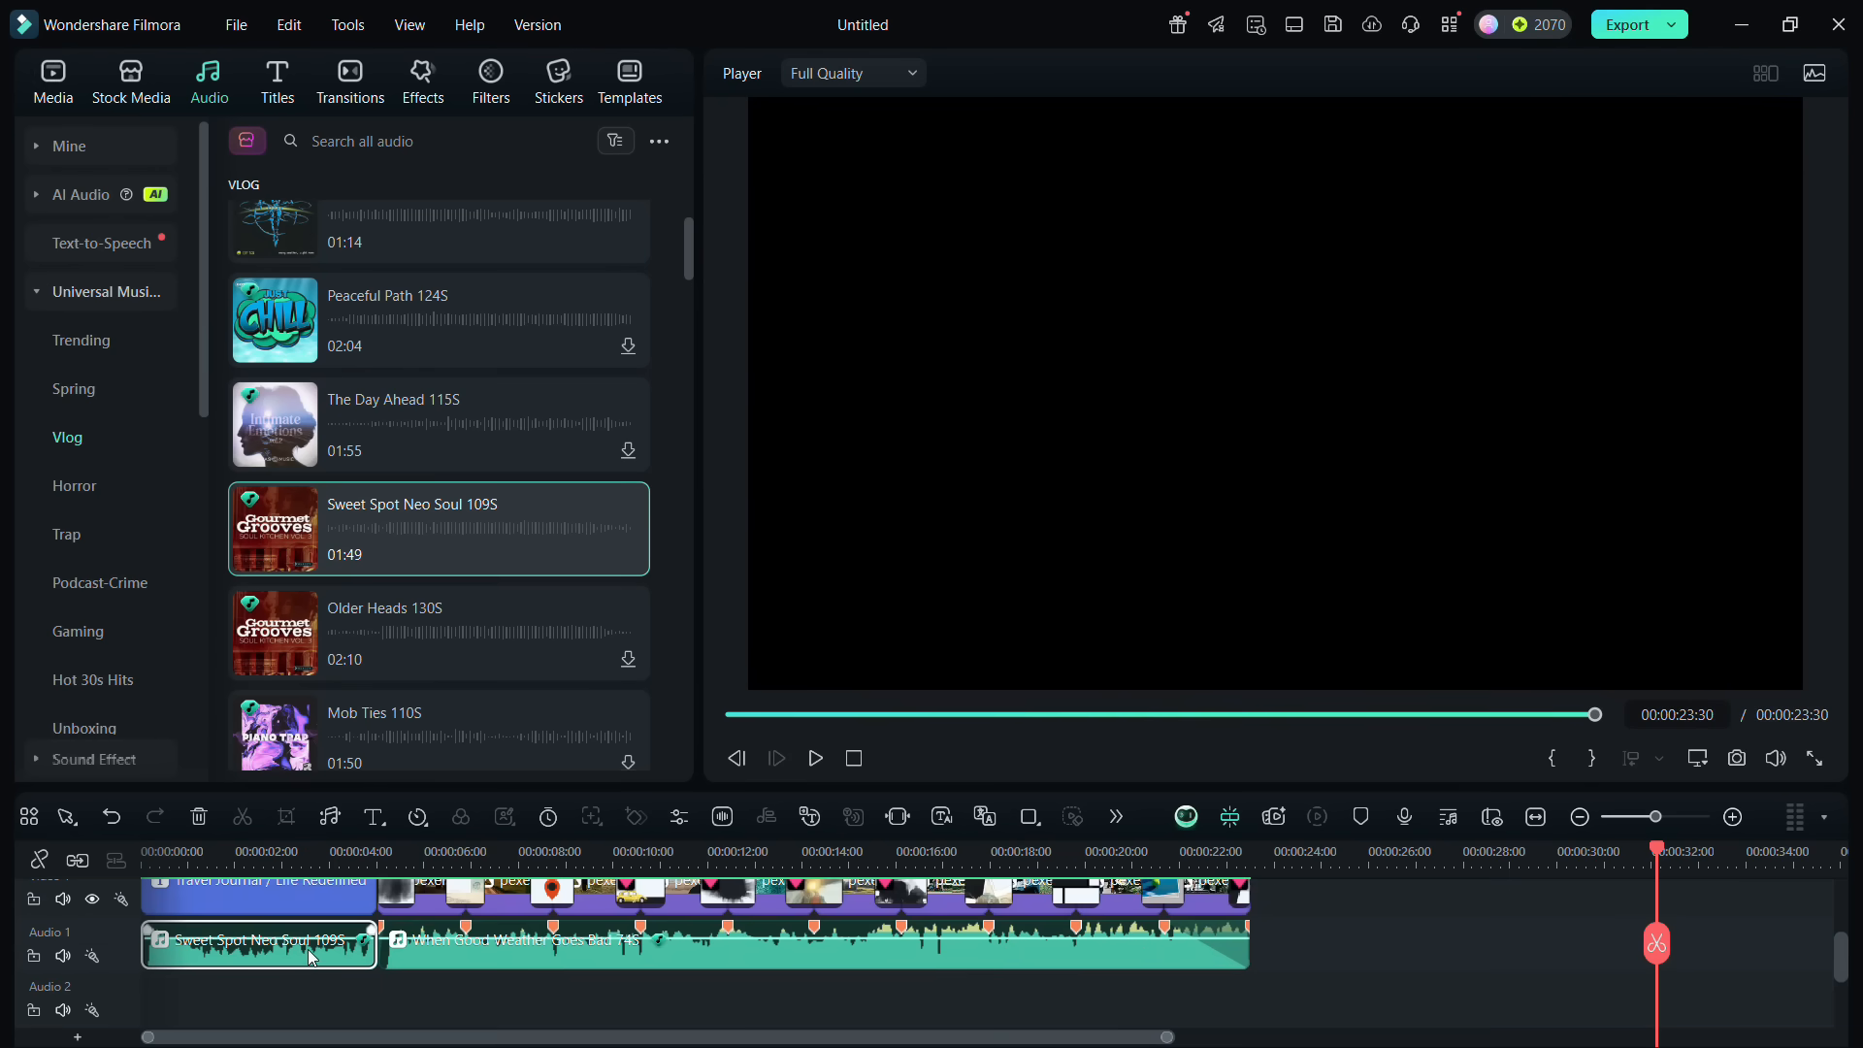
left_click(823, 761)
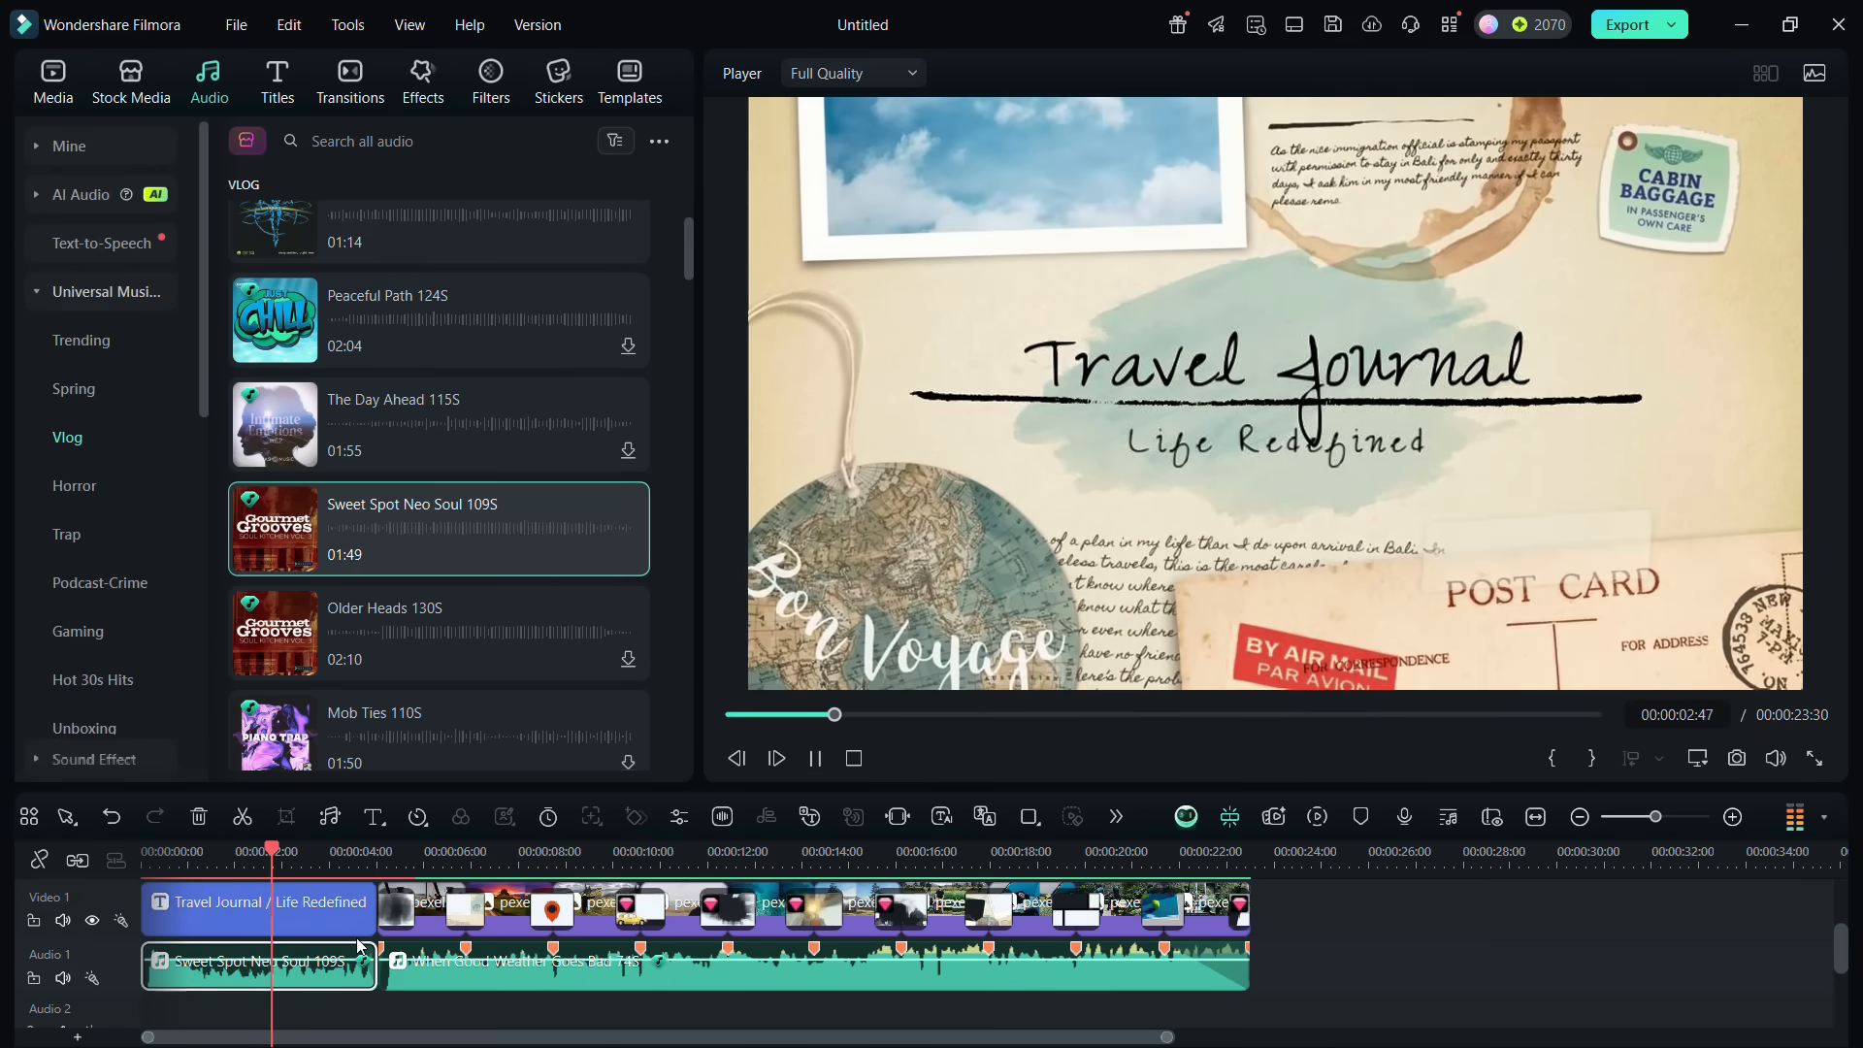